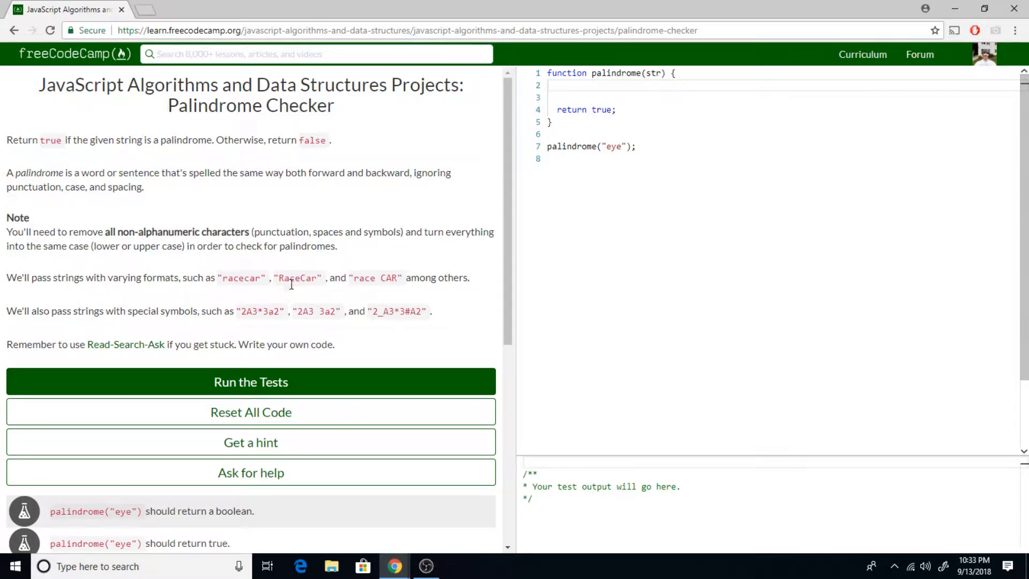
pyautogui.moveTo(279, 278); pyautogui.dragTo(319, 276)
pyautogui.click(299, 277)
pyautogui.moveTo(300, 278); pyautogui.dragTo(296, 278)
pyautogui.click(298, 298)
pyautogui.write('let')
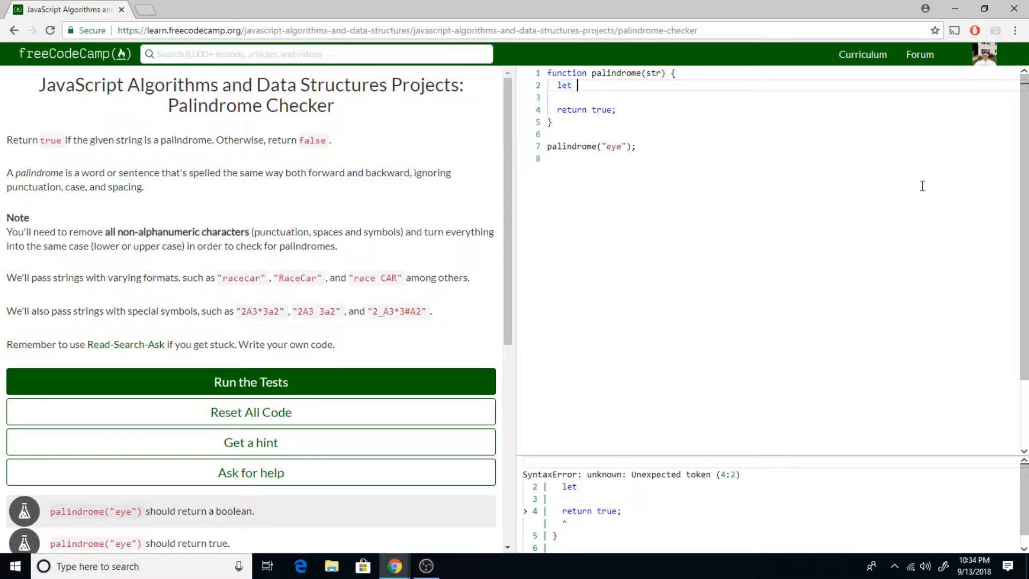
pyautogui.write('letters')
pyautogui.write(' = [];')
# Declare let letters = []; and let regEx = RegExp('[^a-zA-Z0-9]', 'g'); inside the palindrome function
pyautogui.press('Return')
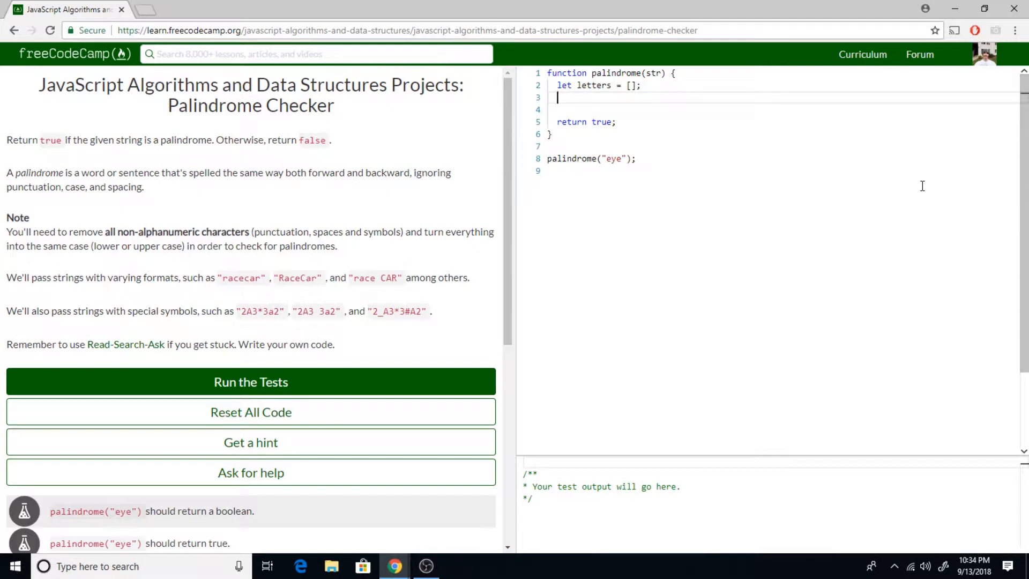
pyautogui.write('let ')
pyautogui.write('regEx = ')
pyautogui.write('RegEx')
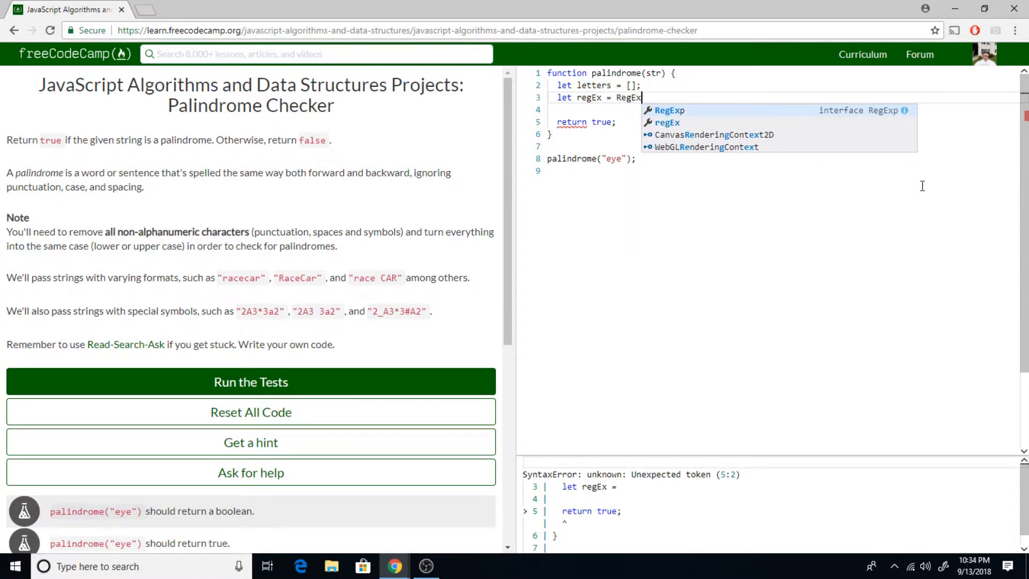
pyautogui.write('p(')
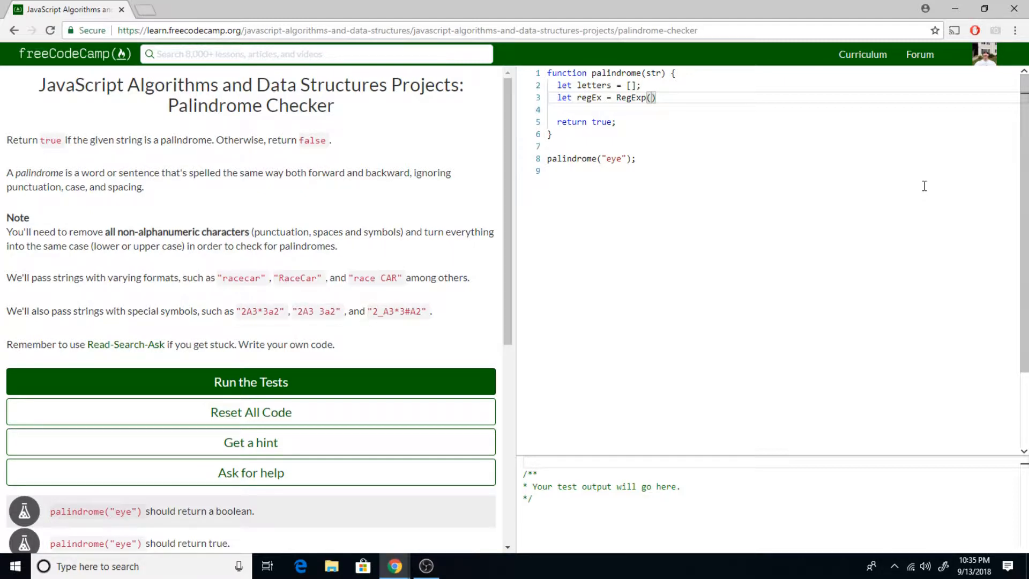
pyautogui.write("'")
pyautogui.write('[')
pyautogui.write('^')
pyautogui.write('a')
pyautogui.write('-zA-zx')
pyautogui.press('BackSpace')
pyautogui.press('BackSpace')
pyautogui.write('Z')
pyautogui.write('0-9]')
pyautogui.write("', ")
pyautogui.write("'g")
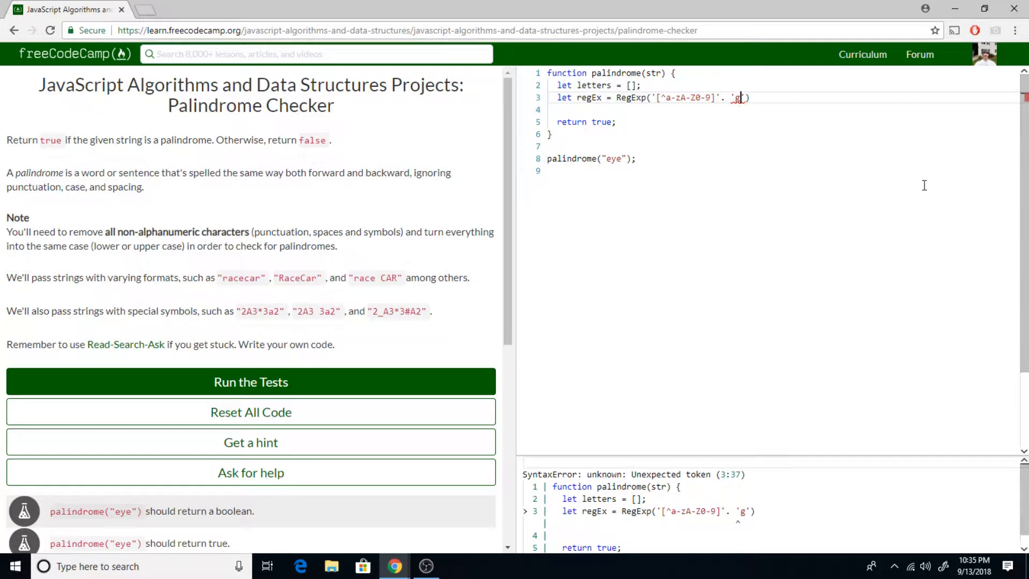
pyautogui.press('Left')
pyautogui.press('Left')
pyautogui.press('BackSpace')
pyautogui.write(',')
pyautogui.press('End')
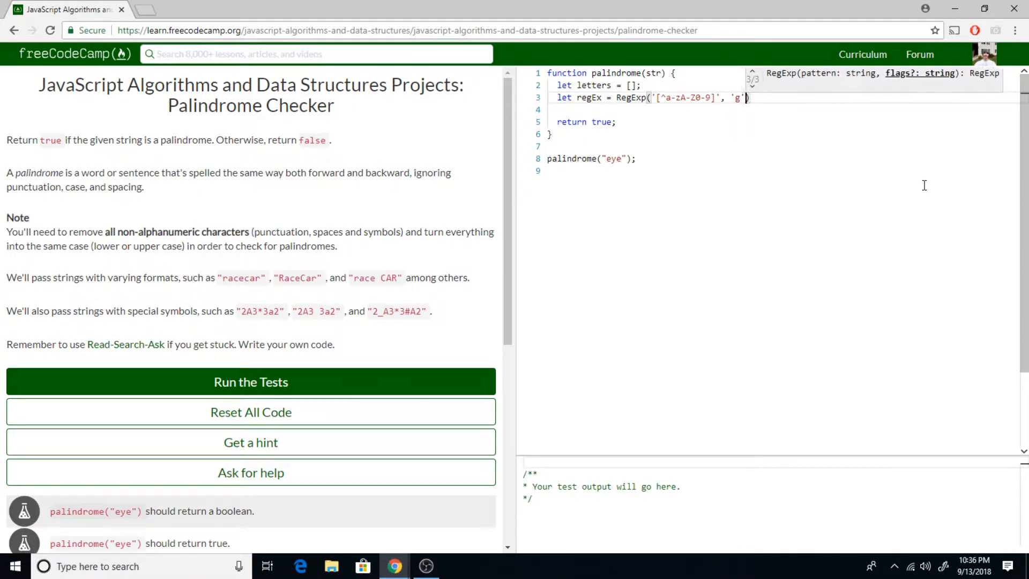
pyautogui.press('Right')
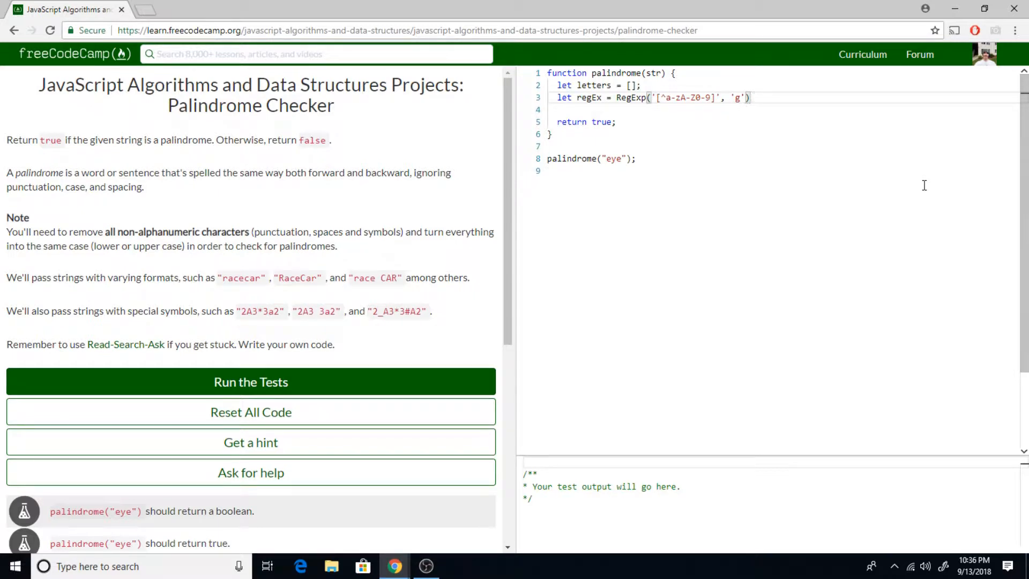
pyautogui.write(';')
# Add the comment 'remove special characters, white spaces, and punctuation' below the regEx line
pyautogui.click(737, 98)
pyautogui.click(770, 98)
pyautogui.press('Return')
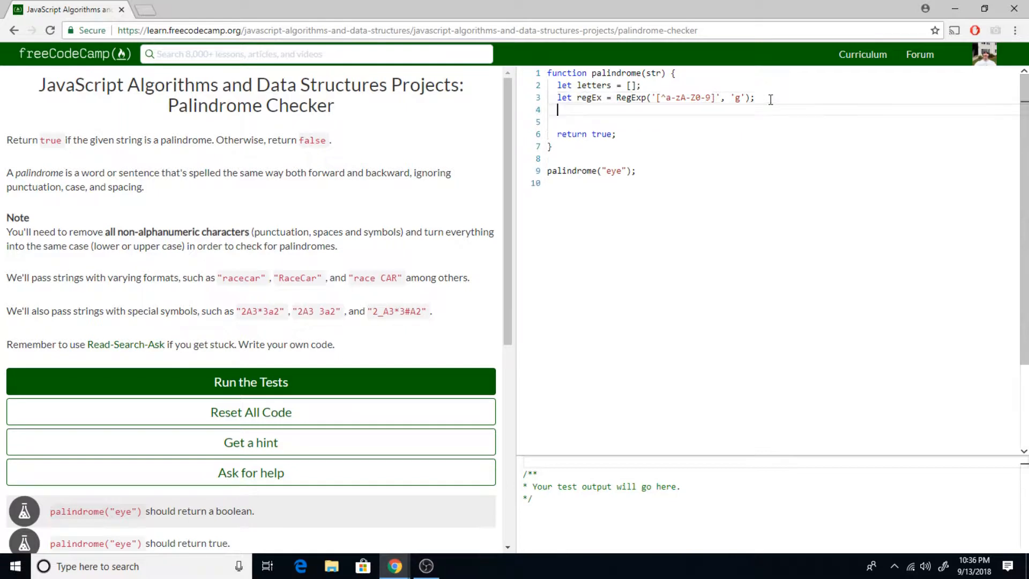
pyautogui.press('Return')
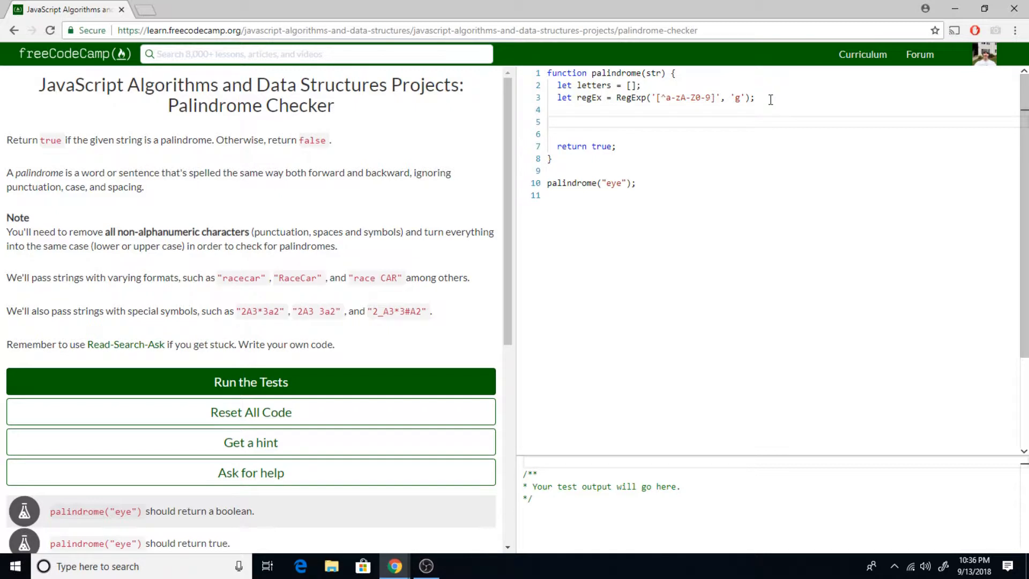
pyautogui.write('//')
pyautogui.write('remove s')
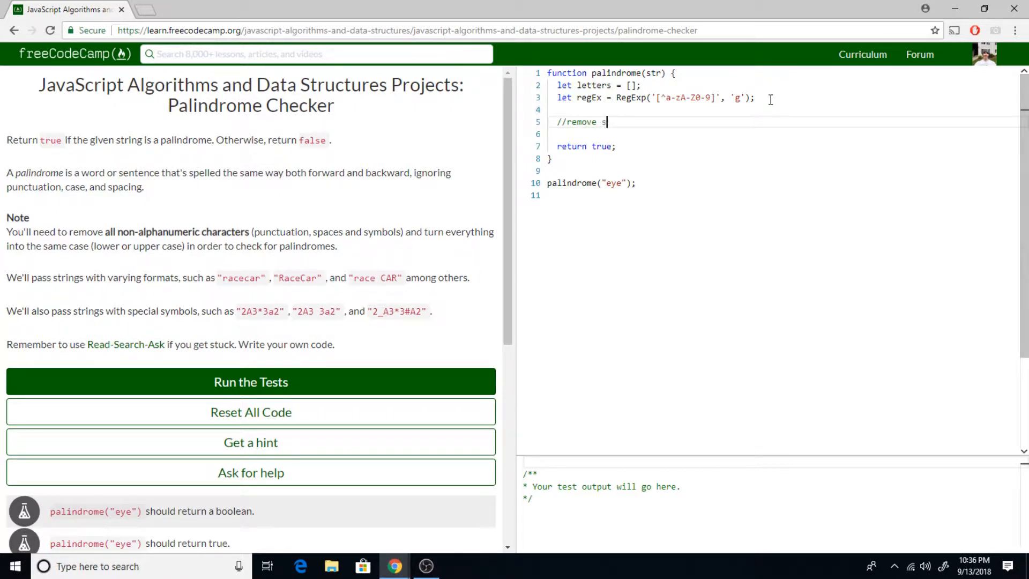
pyautogui.write('pecial characete')
pyautogui.press('BackSpace')
pyautogui.press('BackSpace')
pyautogui.press('BackSpace')
pyautogui.write('ters ')
pyautogui.write(', whel')
pyautogui.press('BackSpace')
pyautogui.press('BackSpace')
pyautogui.write('ite spaces, and ')
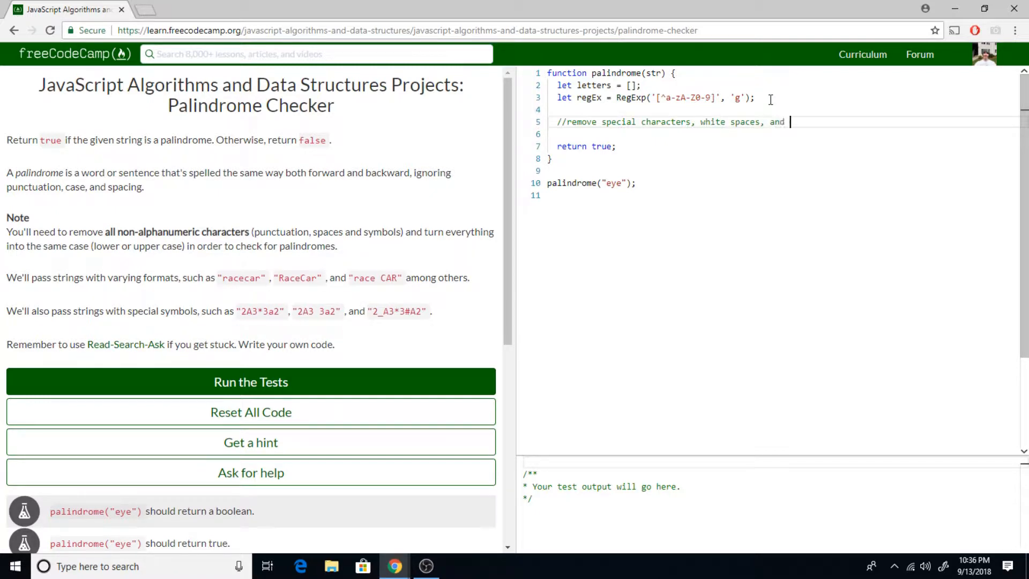
pyautogui.write('punctuation')
# Insert 'capitalization, ' before 'and punctuation' and leave an empty line below the comment
pyautogui.hotkey('ctrl', 'Left')
pyautogui.hotkey('ctrl', 'Left')
pyautogui.hotkey('ctrl', 'Left')
pyautogui.write('capital')
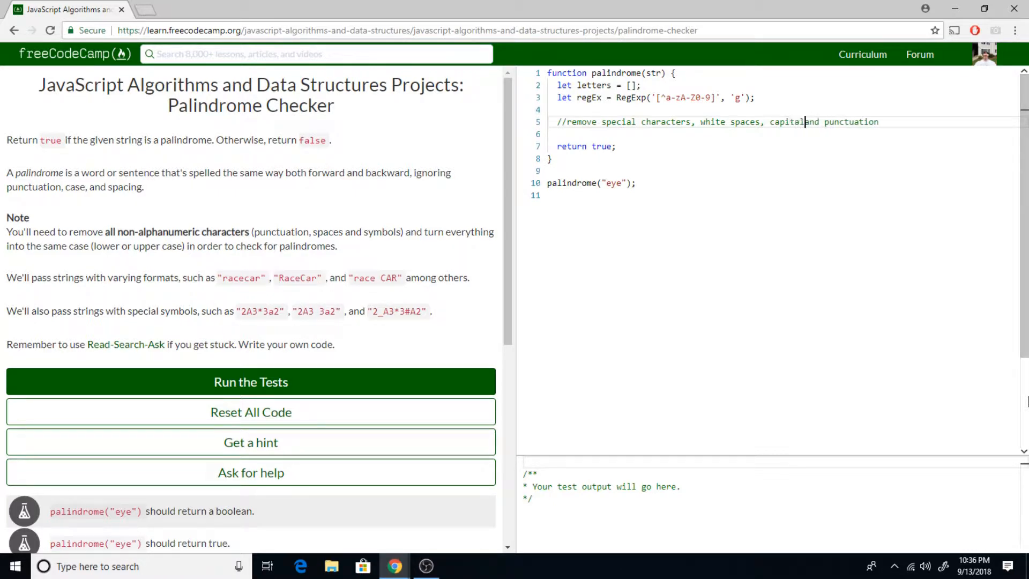
pyautogui.write('izaio')
pyautogui.press('BackSpace')
pyautogui.press('BackSpace')
pyautogui.write('tion,')
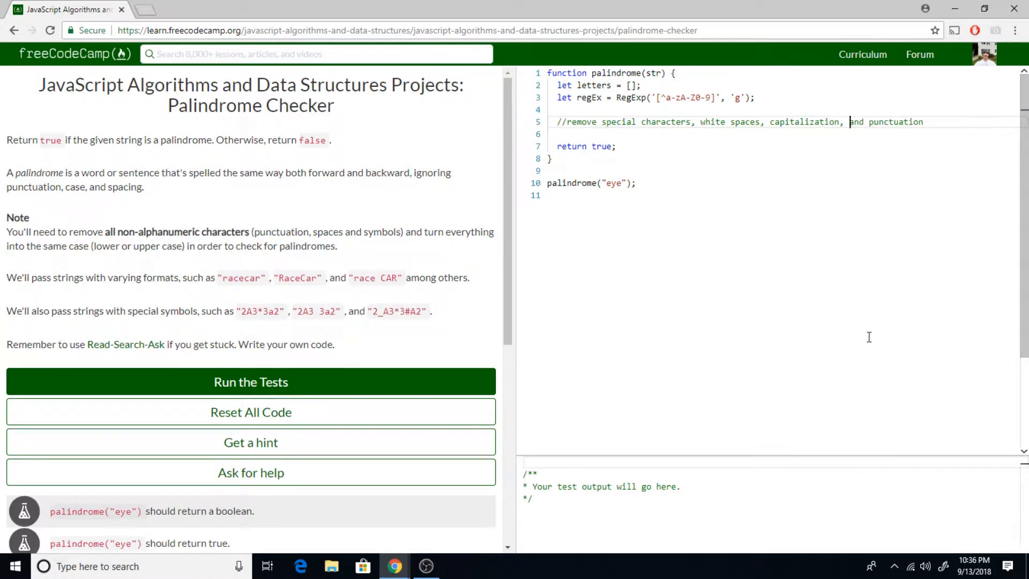
pyautogui.click(933, 121)
pyautogui.press('Return')
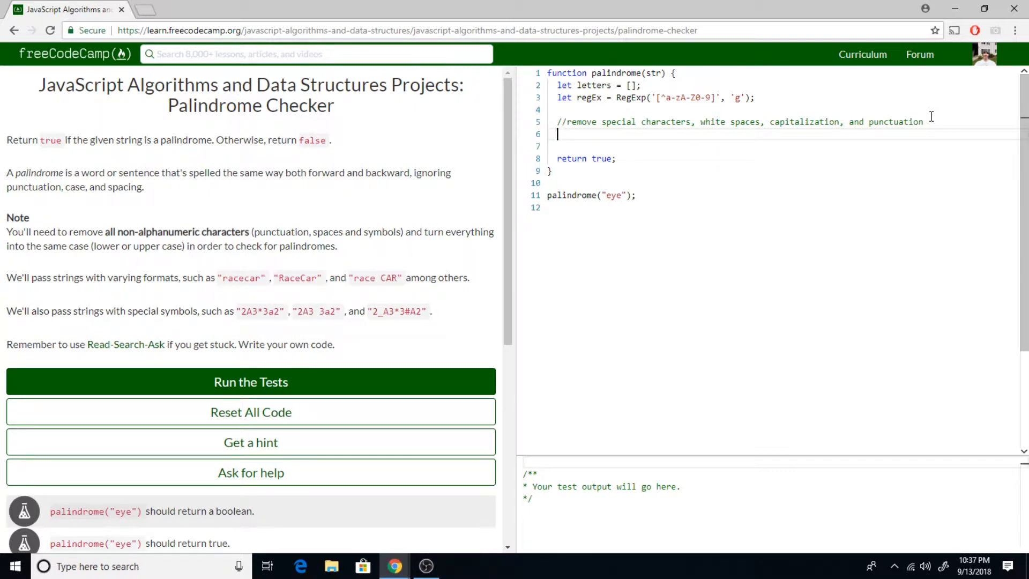
pyautogui.press('Up')
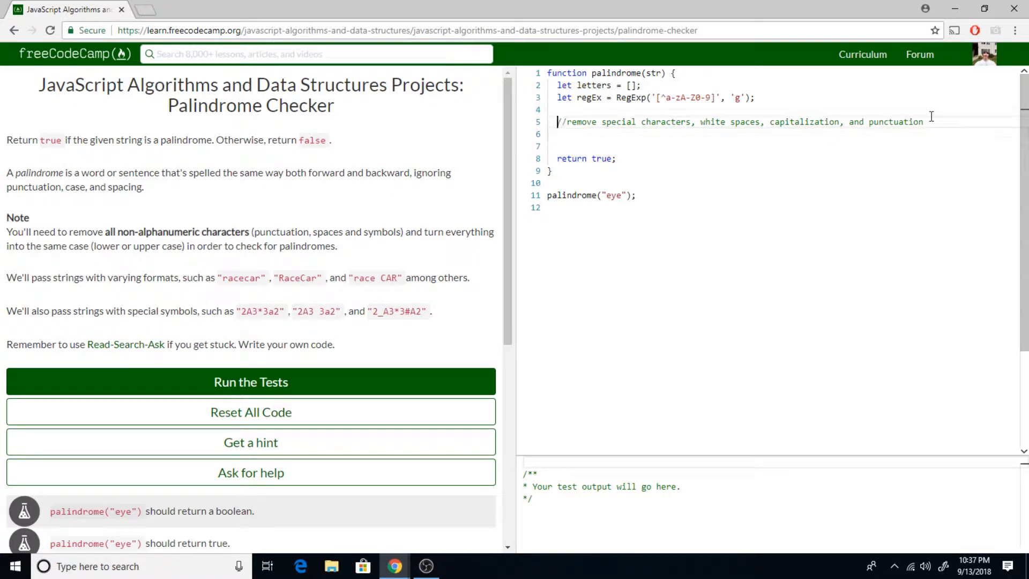
pyautogui.press('Right')
pyautogui.press('Down')
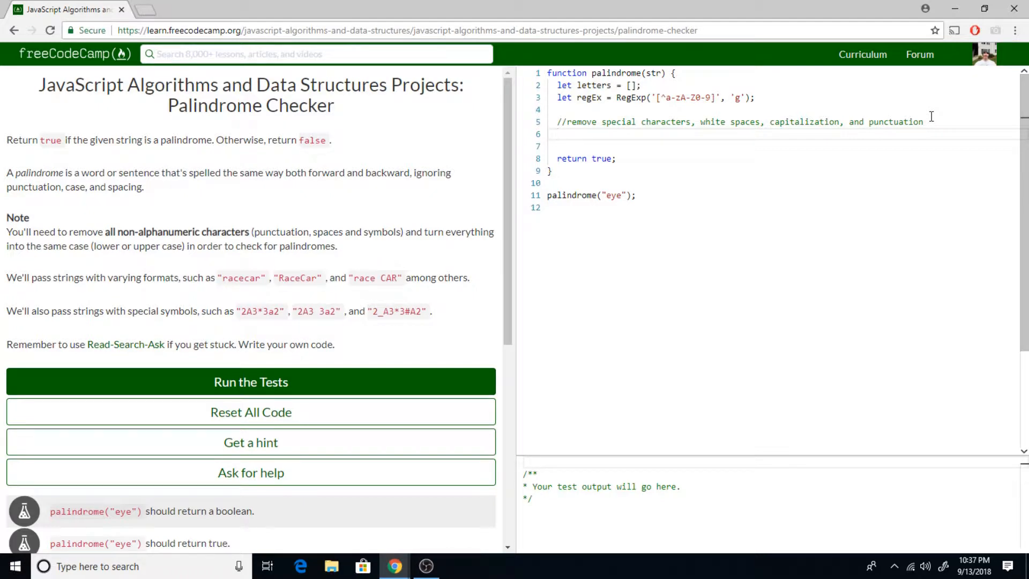
pyautogui.doubleClick(651, 73)
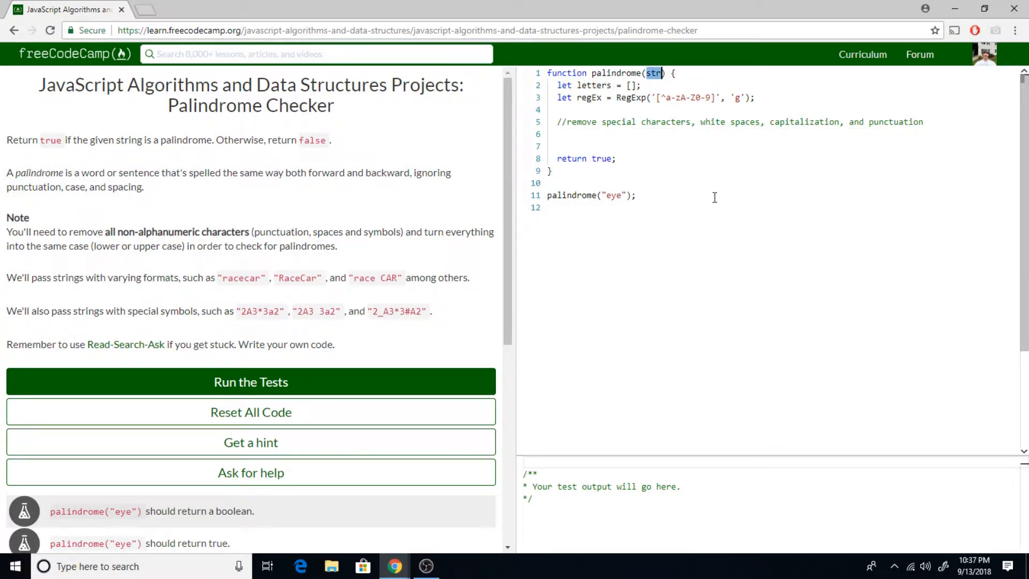
# Write str = str.replace(regEx, ''); on line 6 with the semicolon outside the parentheses
pyautogui.click(593, 136)
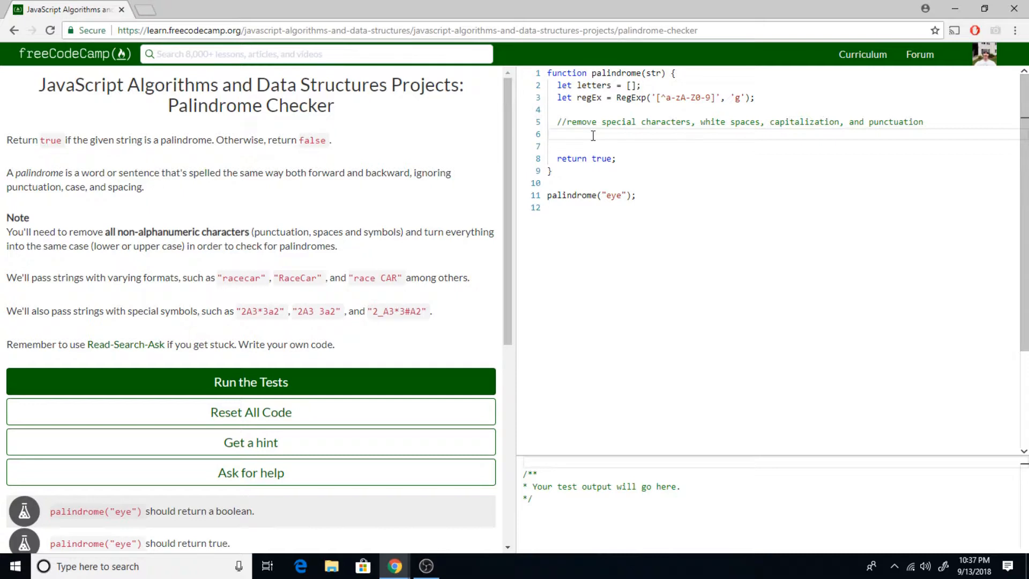
pyautogui.write('str ')
pyautogui.write('= str.')
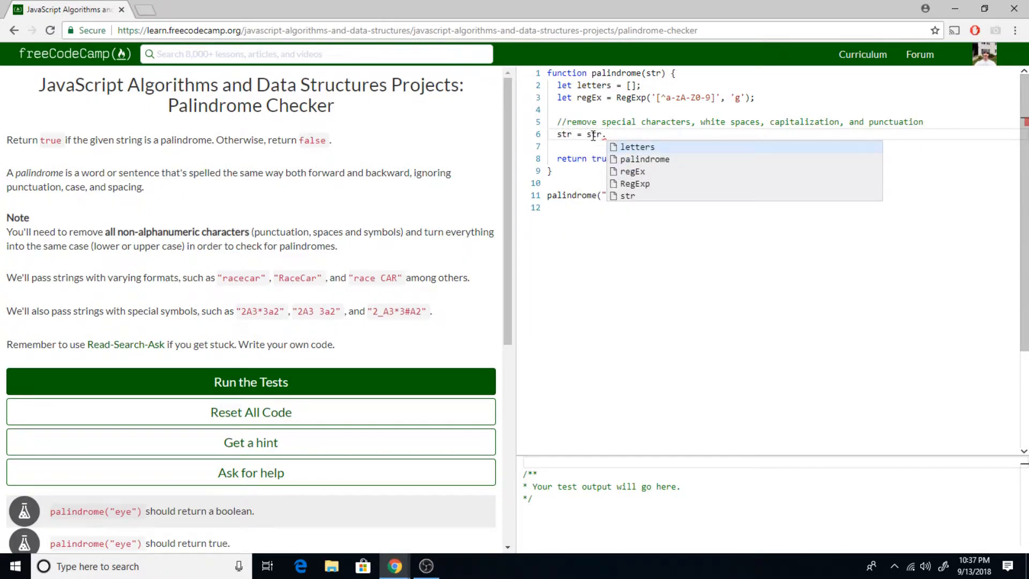
pyautogui.write('reapl')
pyautogui.press('BackSpace')
pyautogui.press('BackSpace')
pyautogui.write('a')
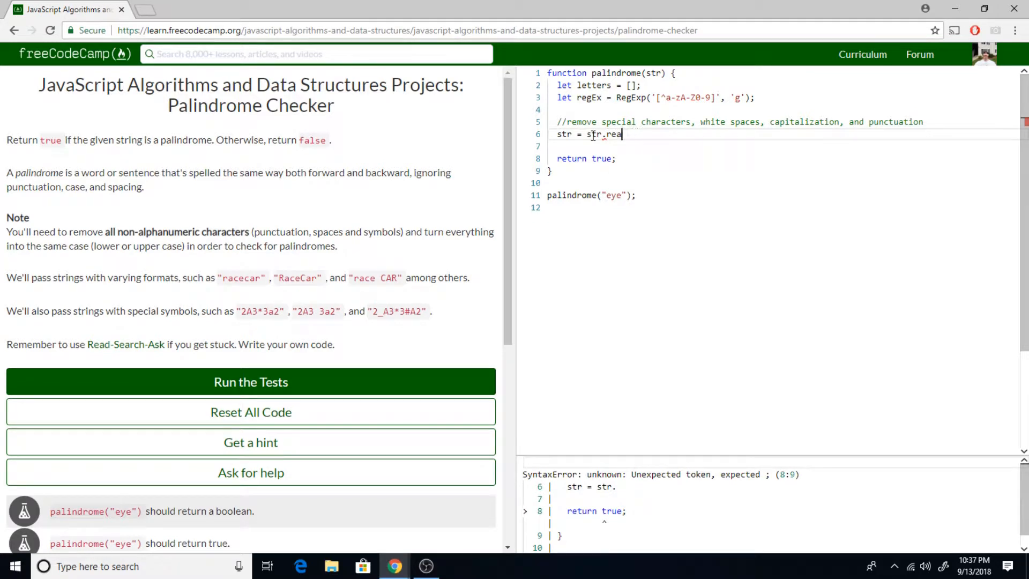
pyautogui.press('BackSpace')
pyautogui.write('place')
pyautogui.write('()')
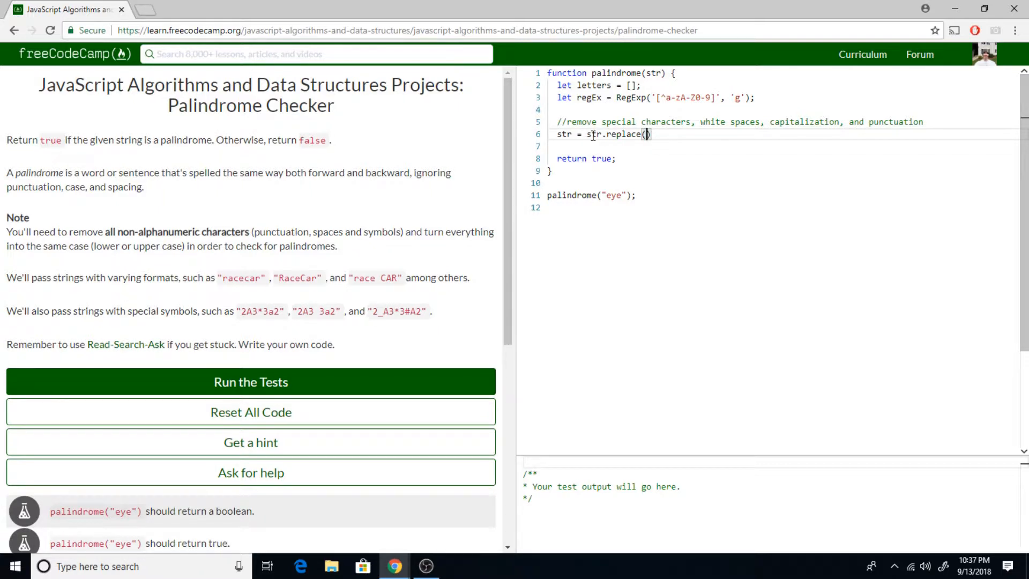
pyautogui.write('re')
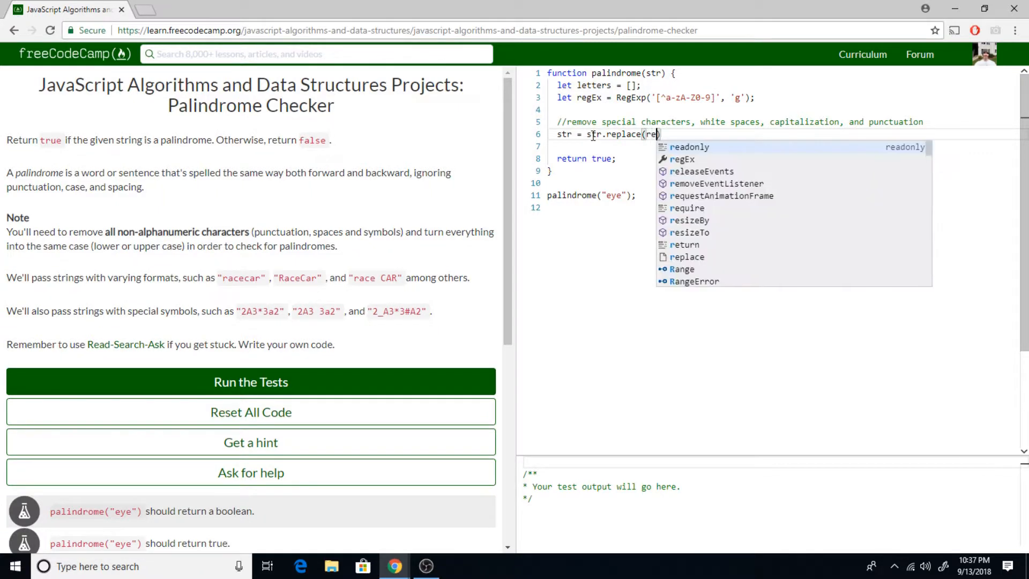
pyautogui.write('gEx')
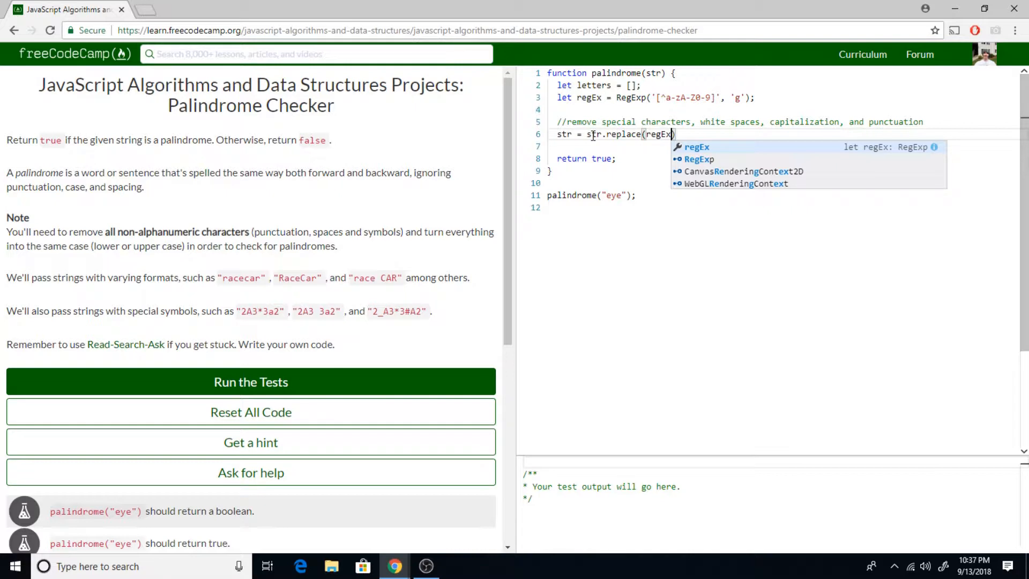
pyautogui.write(', ')
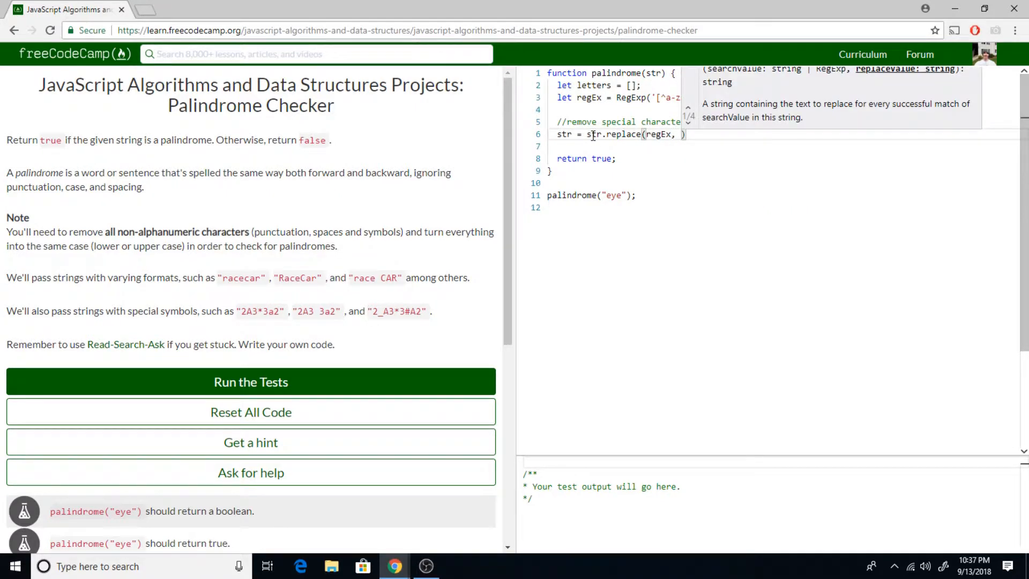
pyautogui.write("'")
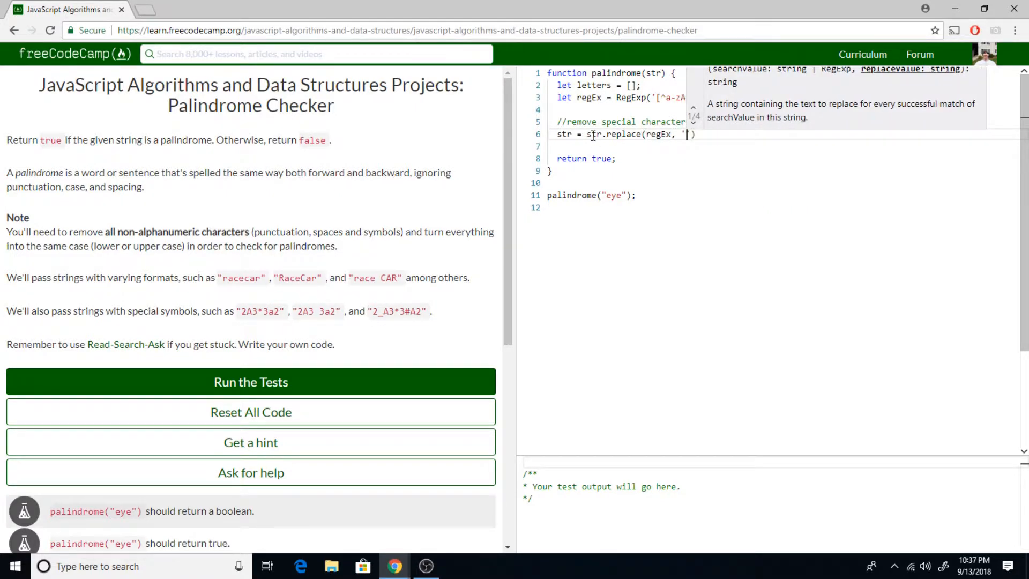
pyautogui.write("'")
pyautogui.press('Right')
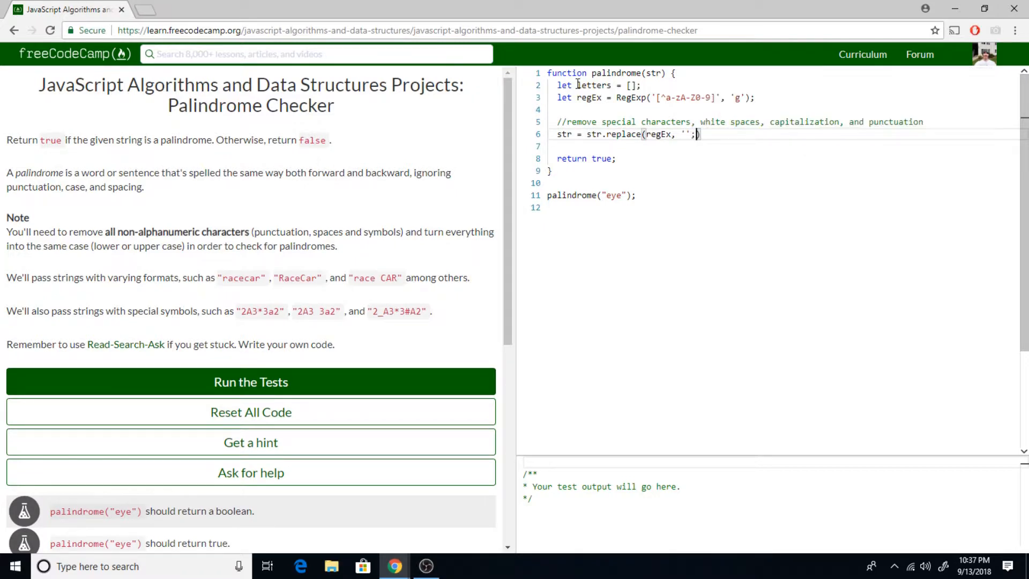
pyautogui.write(';')
pyautogui.press('BackSpace')
pyautogui.press('Right')
pyautogui.write(';')
# Keep the replacement string empty (no space) and start a new line below the statement
pyautogui.press('Right')
pyautogui.press('Left')
pyautogui.press('Left')
pyautogui.press('Left')
pyautogui.press('BackSpace')
pyautogui.press('Right')
pyautogui.press('Right')
pyautogui.press('Right')
pyautogui.press('Return')
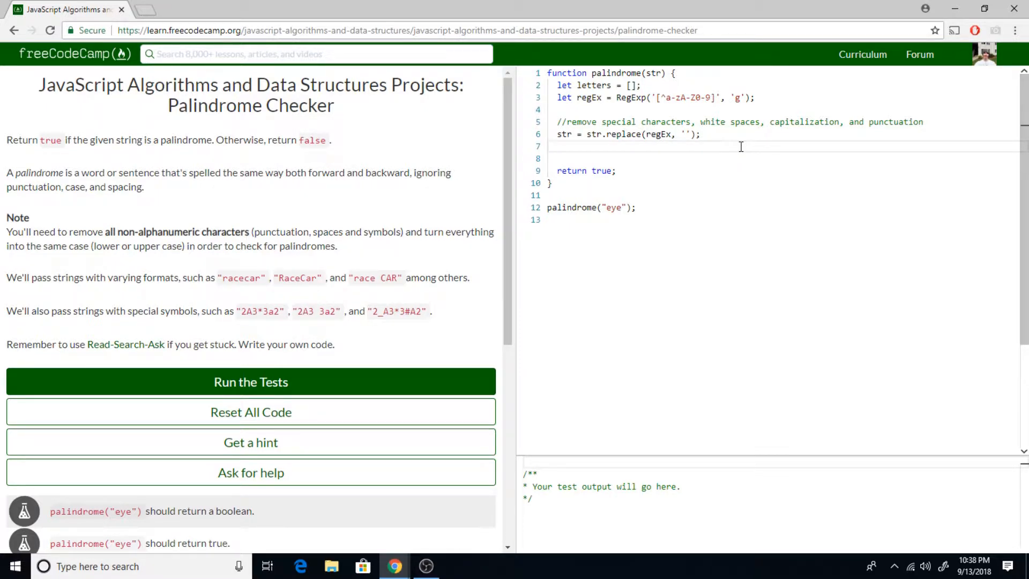
pyautogui.write('str = str.')
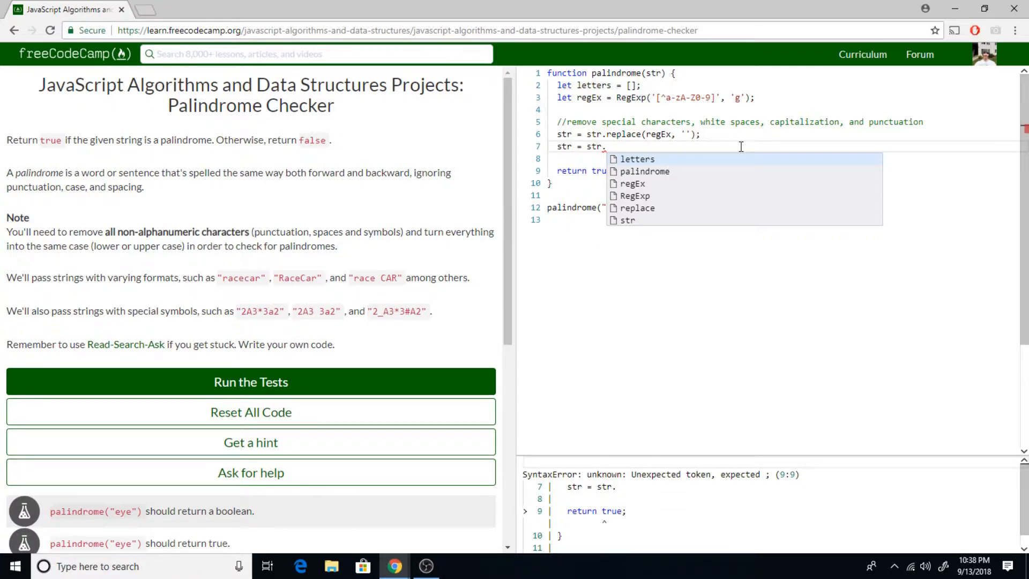
pyautogui.write('toLo')
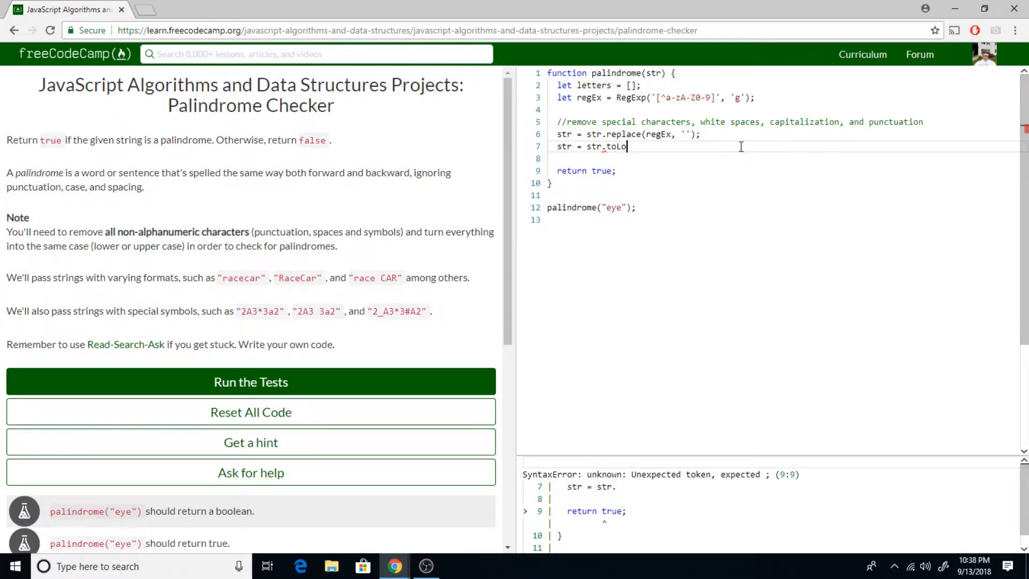
pyautogui.write('werCase()')
pyautogui.write(';')
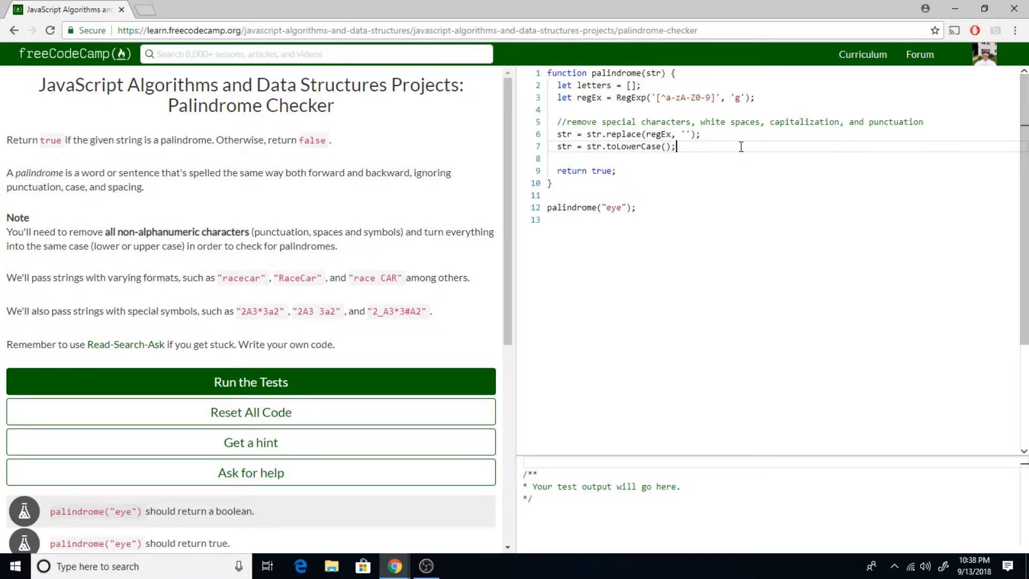
# Add str = str.toLowerCase(); and leave blank lines below it
pyautogui.press('Return')
pyautogui.press('Return')
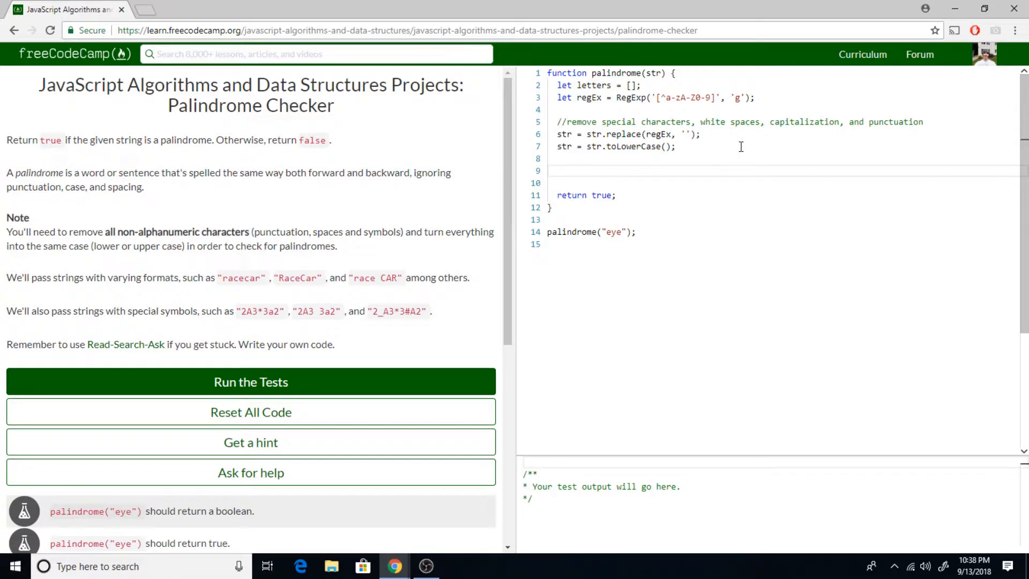
pyautogui.write('//')
pyautogui.write('create an array ')
pyautogui.write('of letters')
# Add the comment 'create an array of letters' and an empty for loop over str.length with an indented body
pyautogui.press('Return')
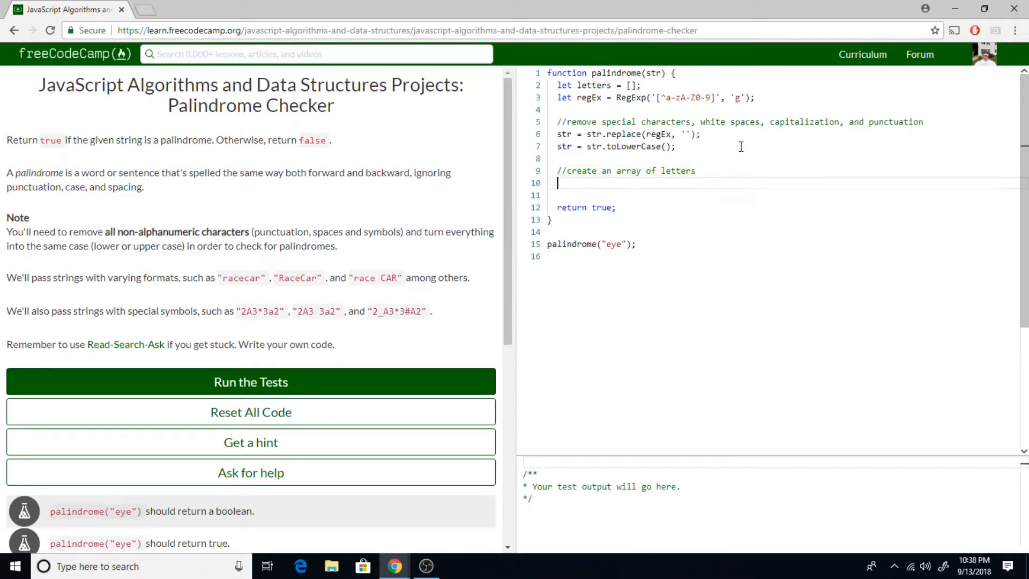
pyautogui.write('for()')
pyautogui.press('Left')
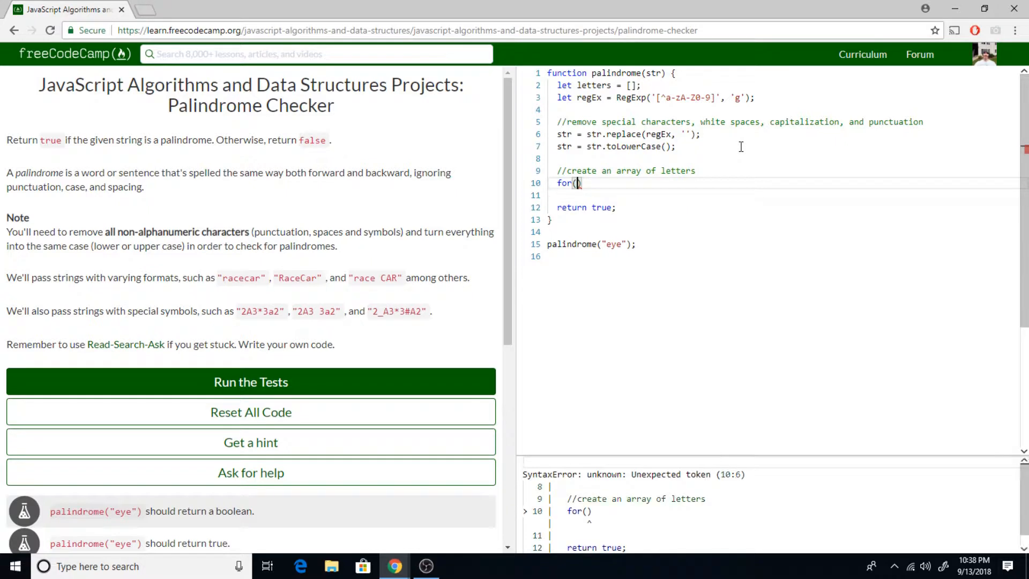
pyautogui.write('let i = 0; ')
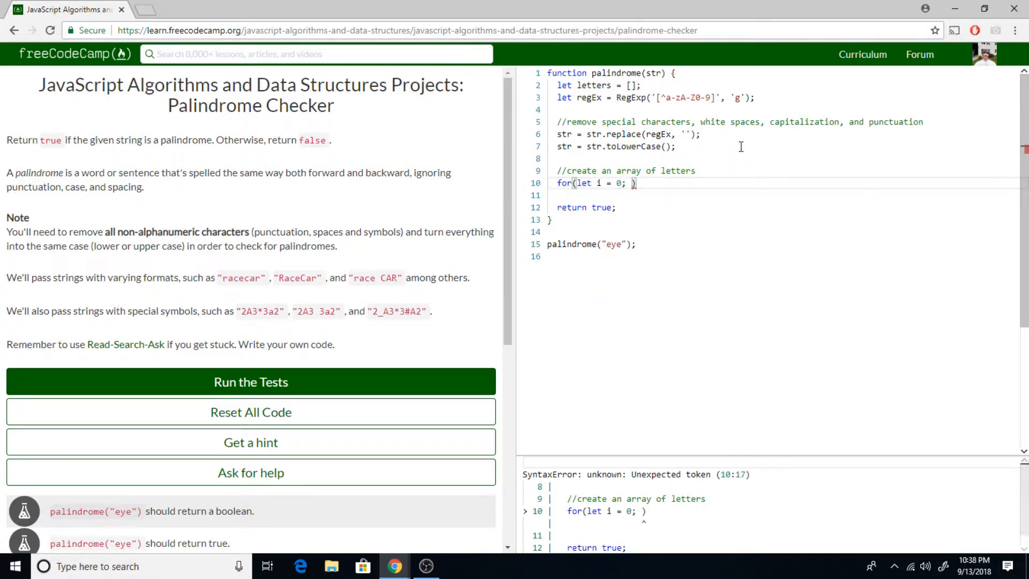
pyautogui.write('i <')
pyautogui.write(' str.length')
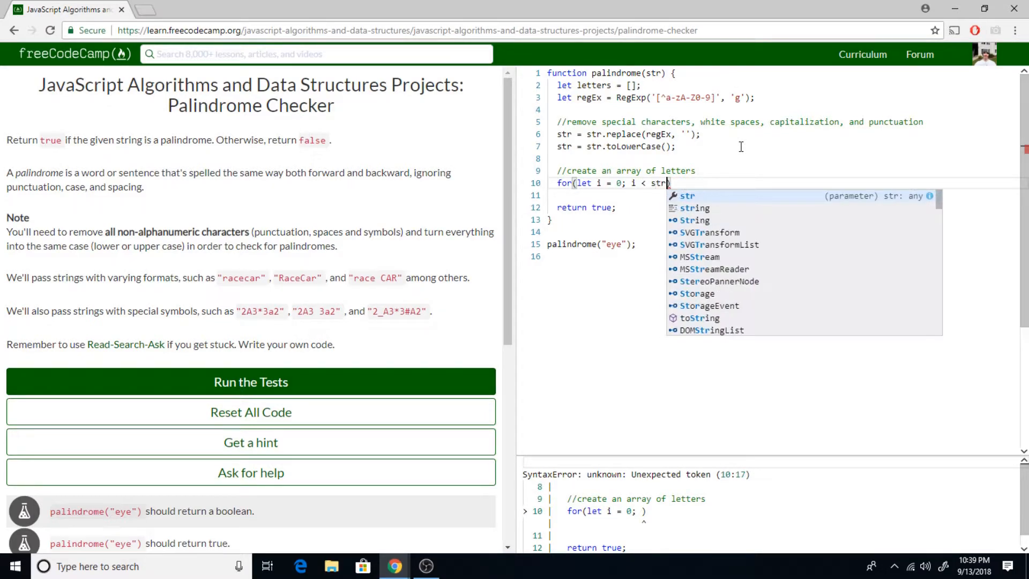
pyautogui.write('; i++')
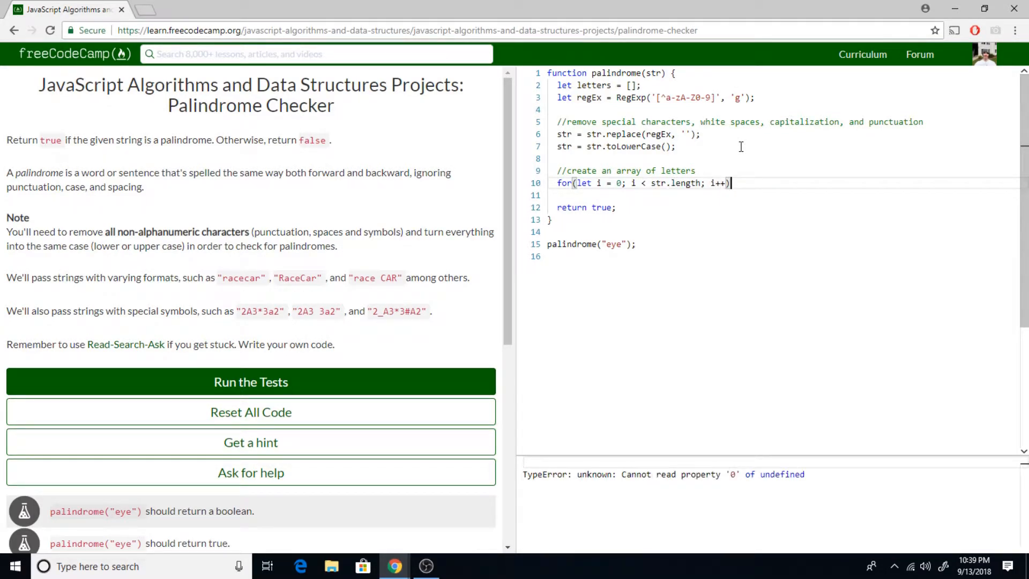
pyautogui.press('Right')
pyautogui.write('{')
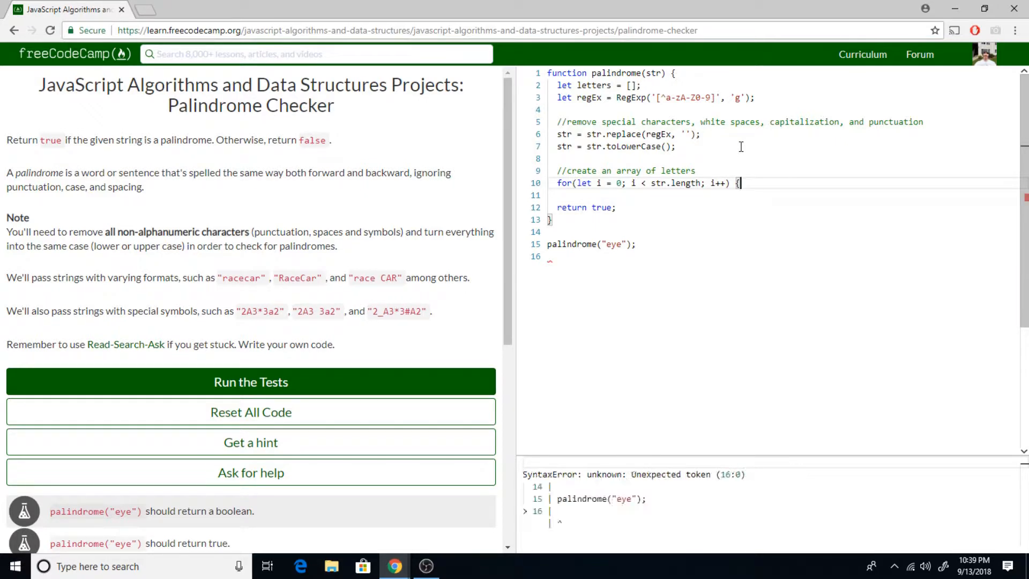
pyautogui.press('Return')
pyautogui.press('Return')
pyautogui.press('Tab')
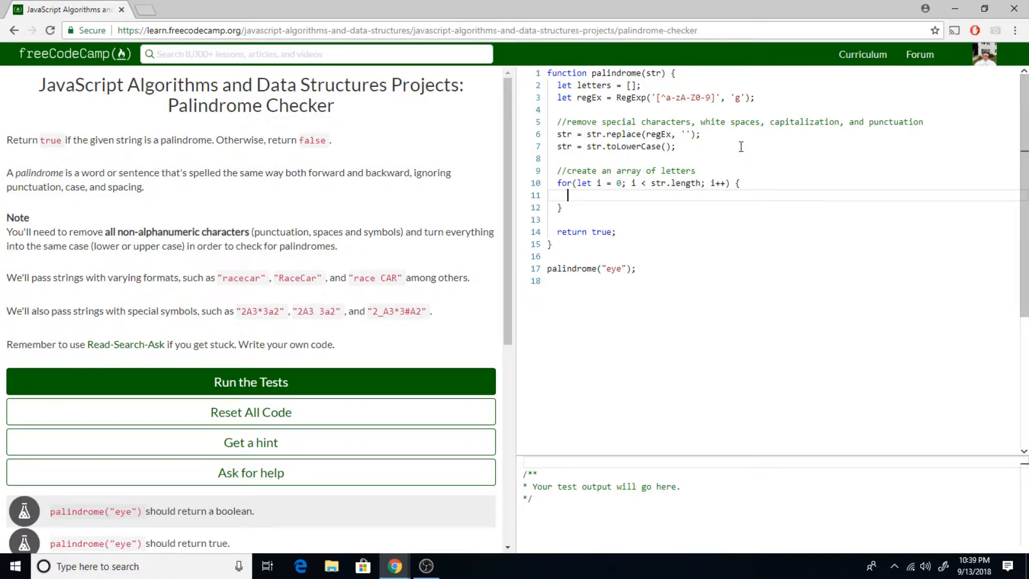
pyautogui.write('letters')
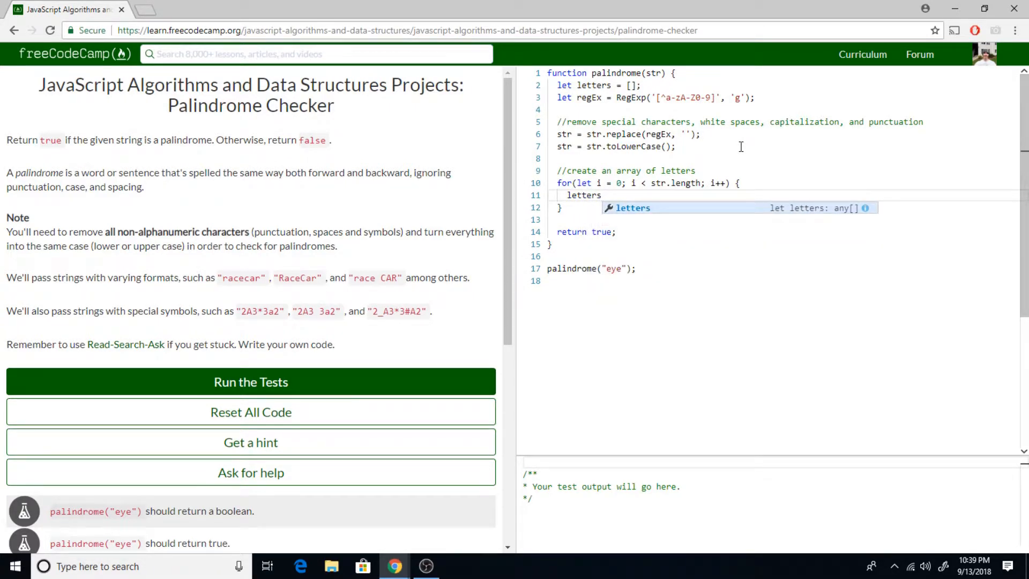
pyautogui.write('.push')
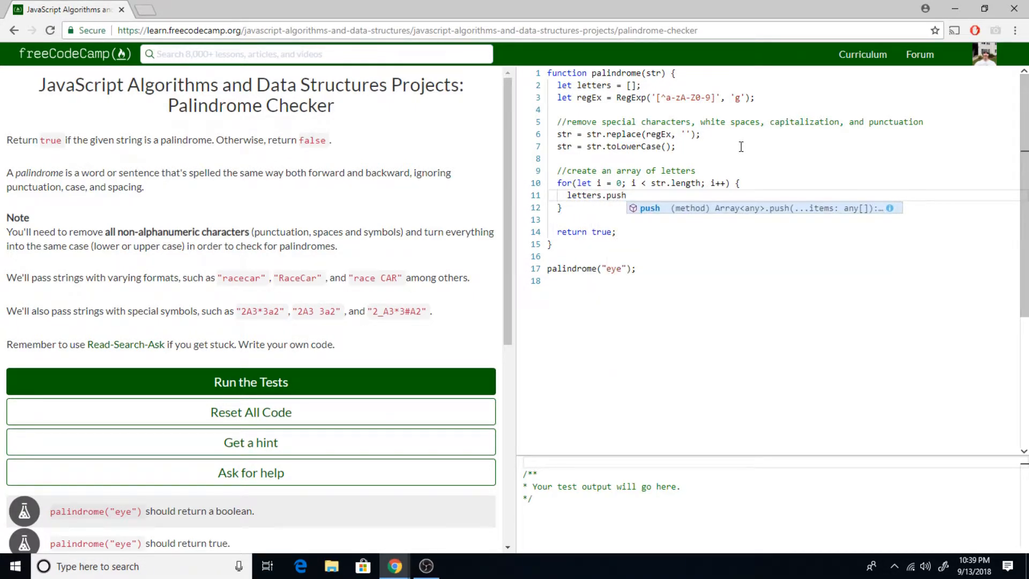
pyautogui.write('(')
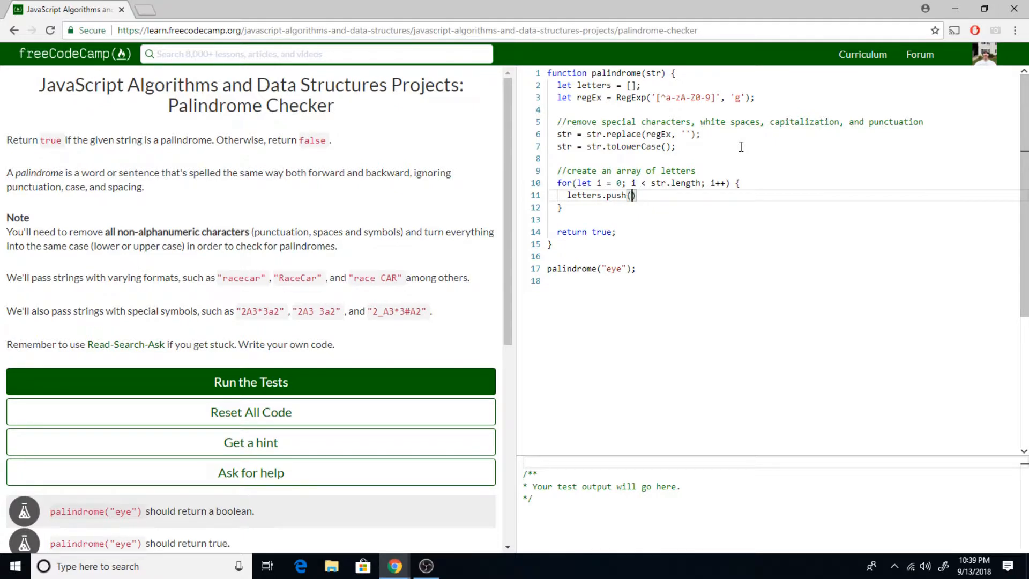
pyautogui.write('str')
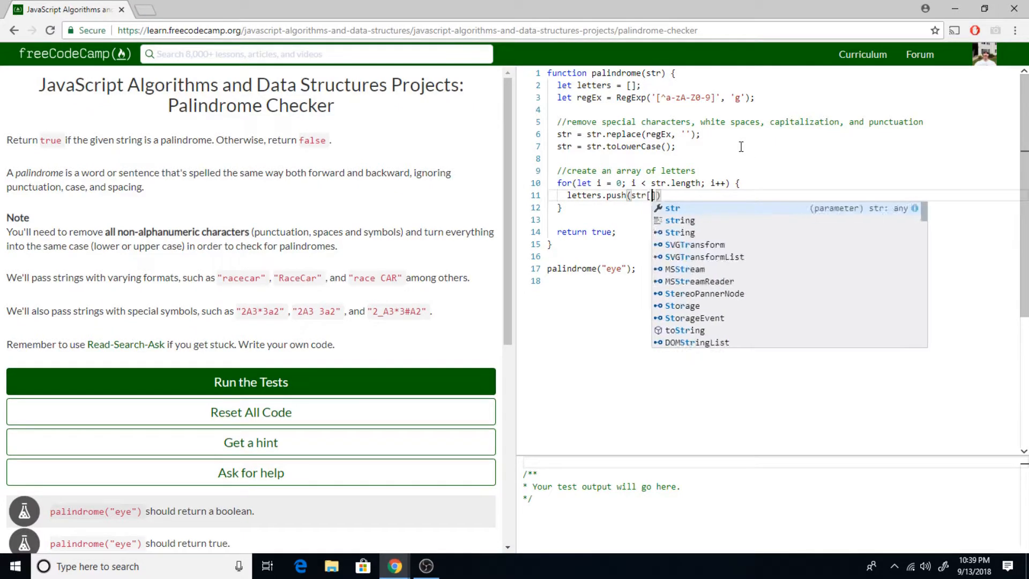
pyautogui.write('[i')
# Fill the loop body with letters.push(str[i]); and add blank lines after the loop's closing brace
pyautogui.press('End')
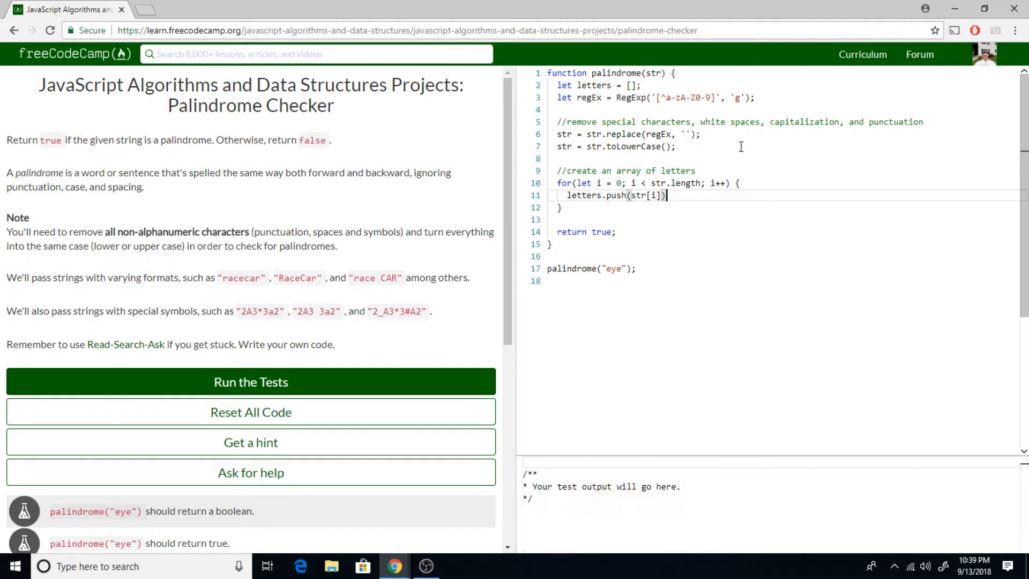
pyautogui.write(';')
pyautogui.press('Left')
pyautogui.press('Left')
pyautogui.press('Left')
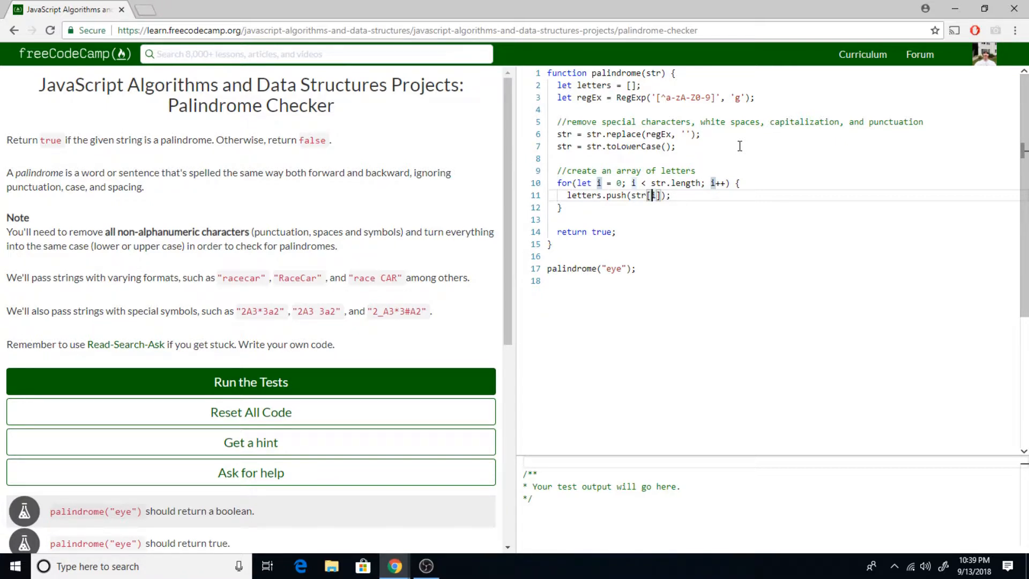
pyautogui.press('Left')
pyautogui.press('Left')
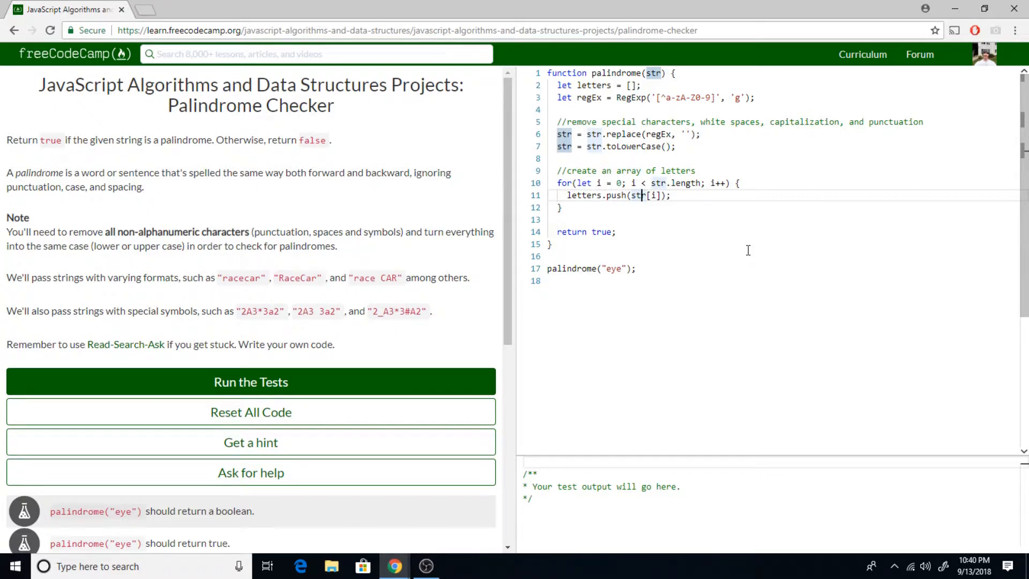
pyautogui.press('Right')
pyautogui.press('Right')
pyautogui.press('Right')
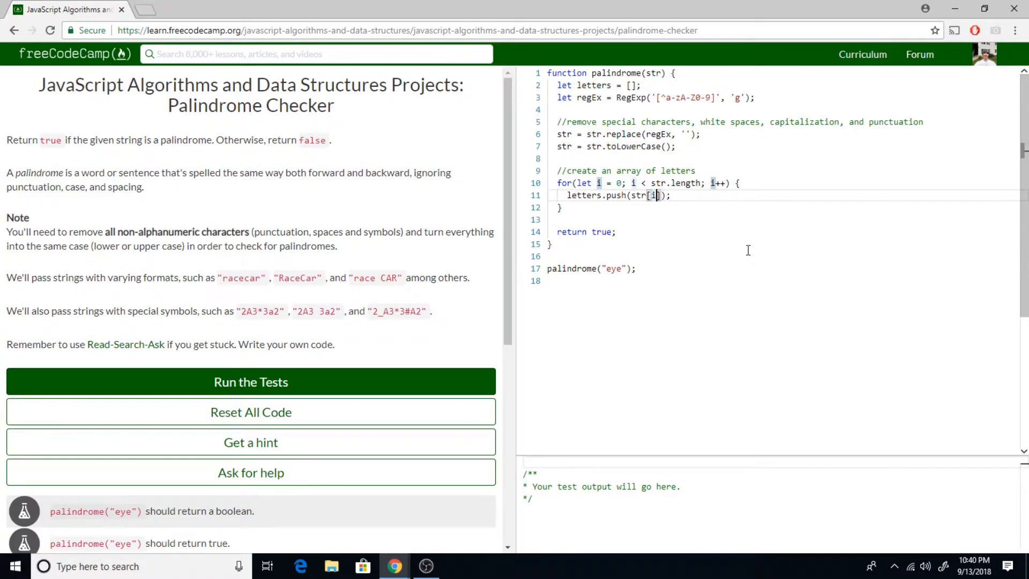
pyautogui.press('End')
pyautogui.press('Down')
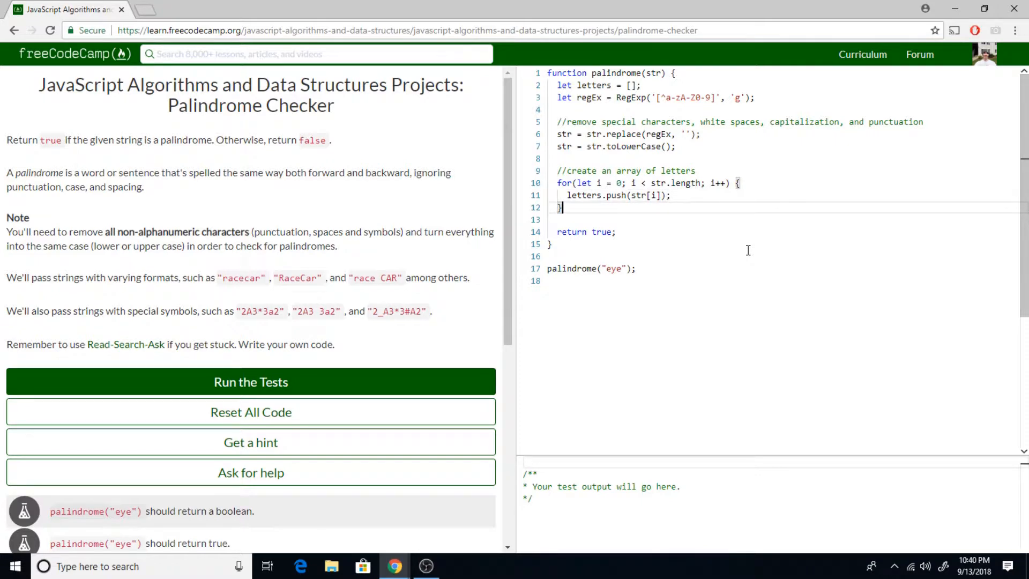
pyautogui.press('Return')
pyautogui.press('Return')
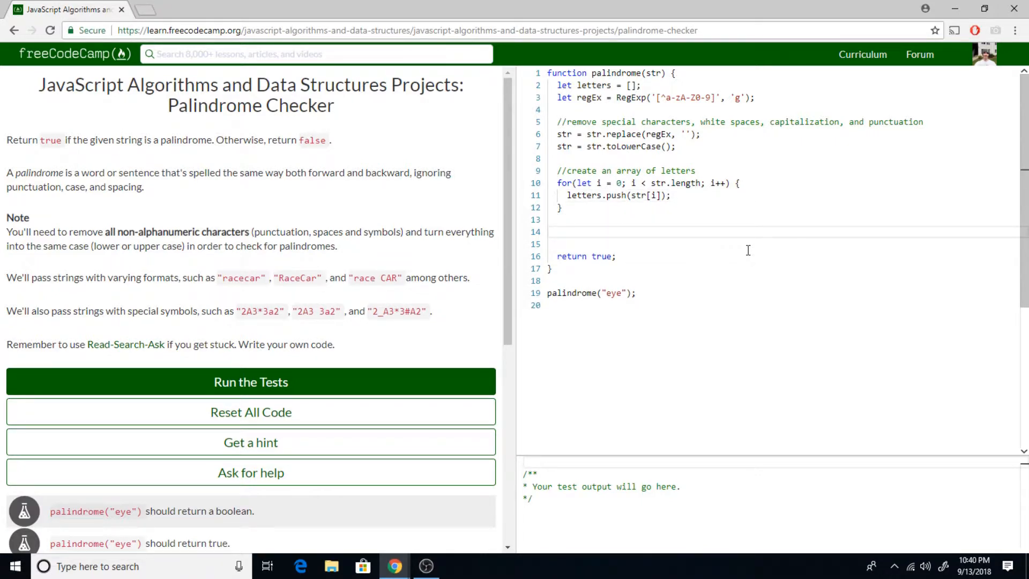
pyautogui.write('//reverse ')
pyautogui.write('the letters')
pyautogui.write(' and j')
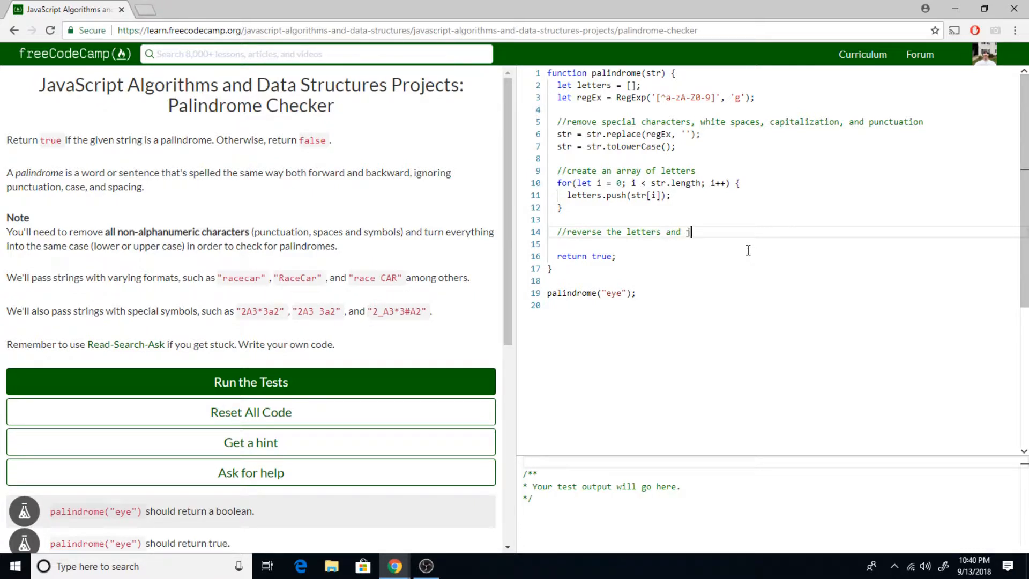
pyautogui.write('oin them to ')
pyautogui.write('string')
# Under the 'reverse the letters and join them to string' comment, change line 15 to letter.reverse(); with a blank line after it
pyautogui.press('Return')
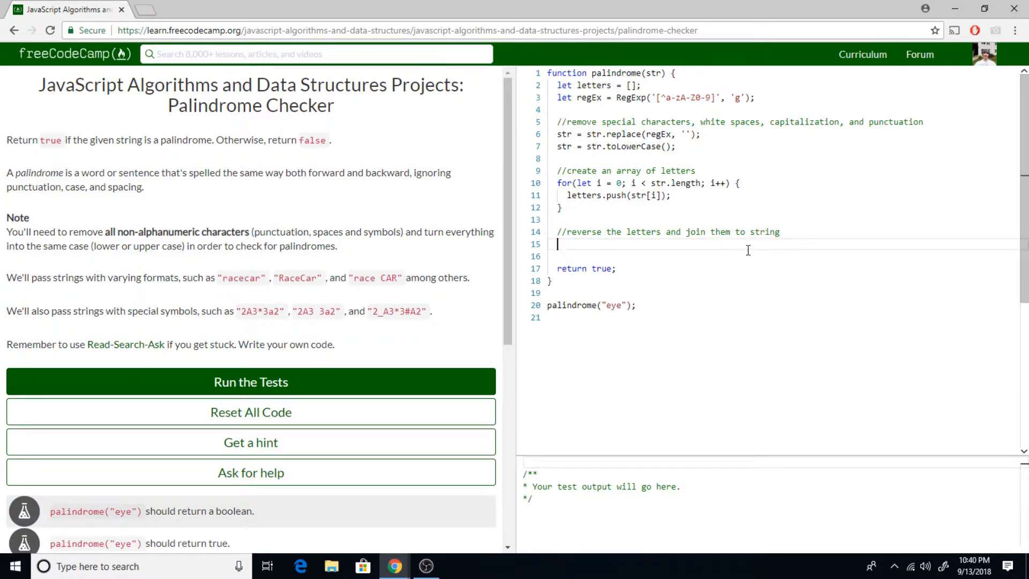
pyautogui.write('lette')
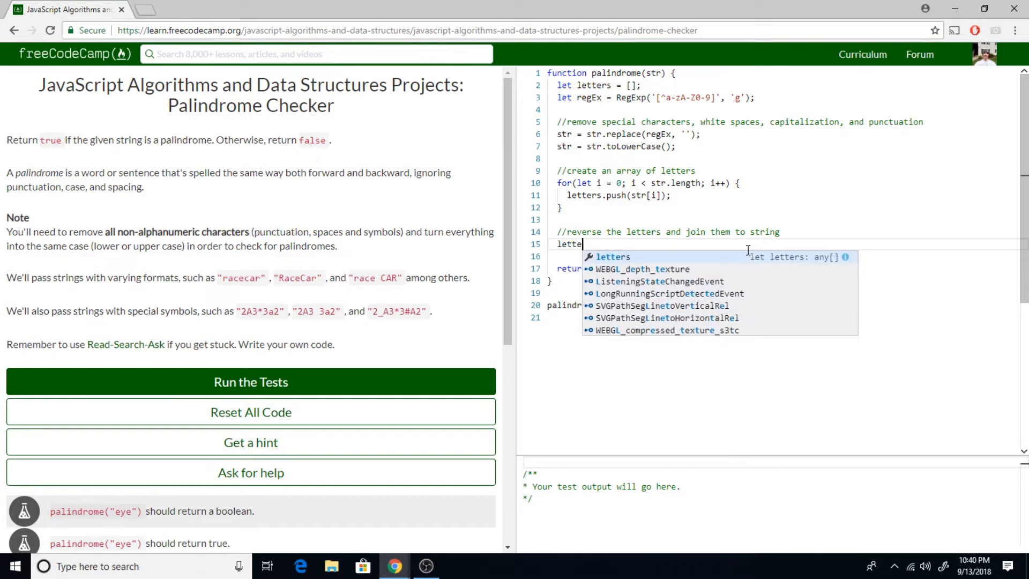
pyautogui.write('r.joi')
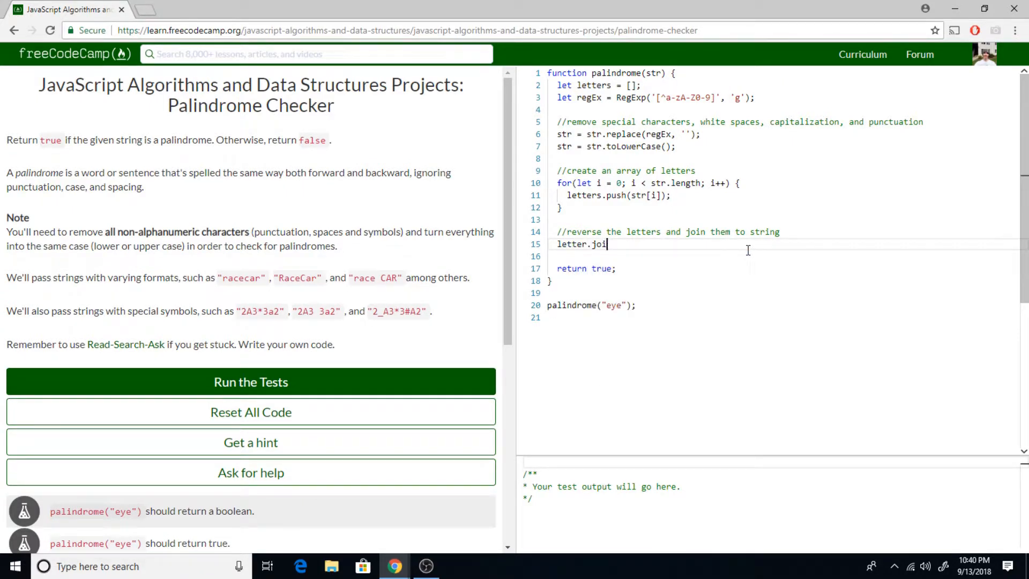
pyautogui.write('n();')
pyautogui.press('Left')
pyautogui.press('Left')
pyautogui.press('Left')
pyautogui.press('BackSpace')
pyautogui.press('BackSpace')
pyautogui.press('BackSpace')
pyautogui.press('BackSpace')
pyautogui.write('reverse')
pyautogui.press('Right')
pyautogui.press('Right')
pyautogui.press('Right')
pyautogui.press('Return')
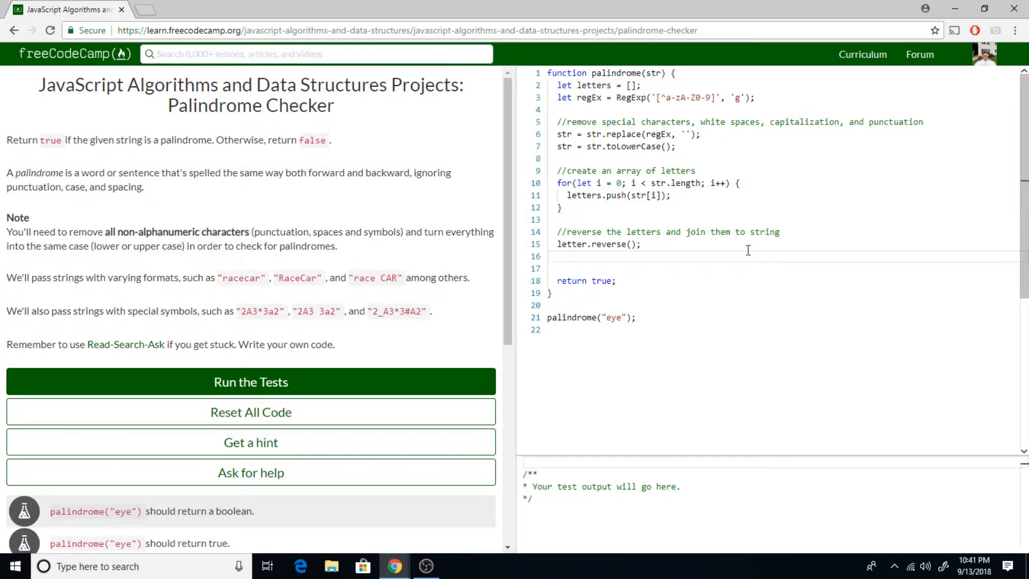
pyautogui.write('let new')
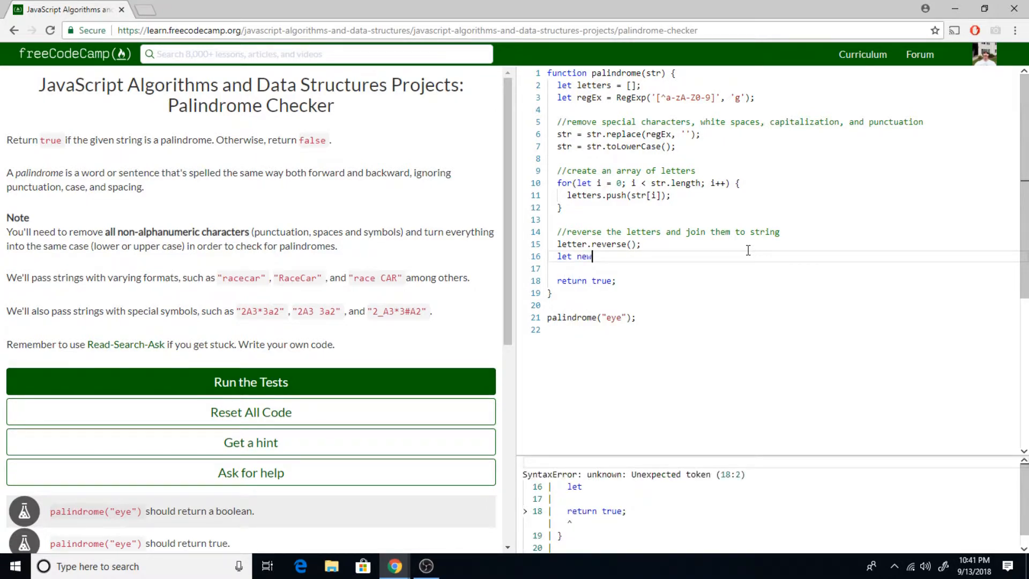
pyautogui.write('Str =')
# Correct line 15 to letters.reverse(); and store let newStr = letters.join(''); on line 16
pyautogui.press('Up')
pyautogui.write('s')
pyautogui.press('Down')
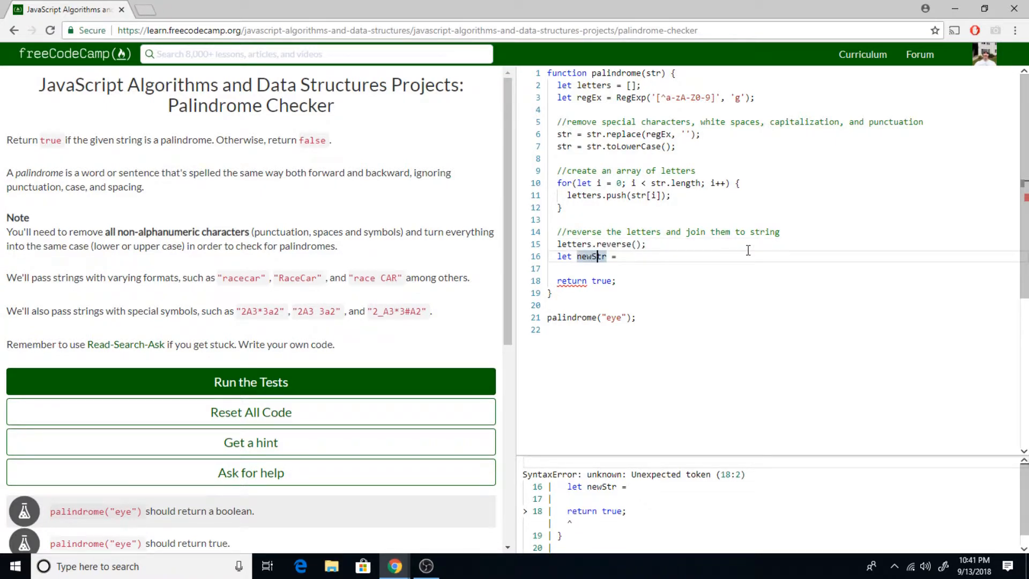
pyautogui.press('End')
pyautogui.write('letter')
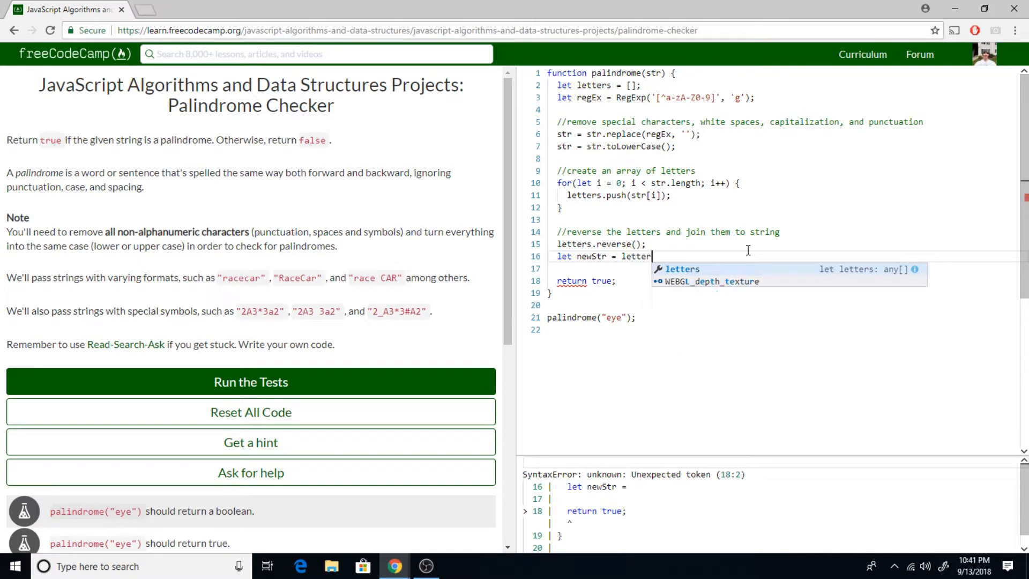
pyautogui.write('s.joim')
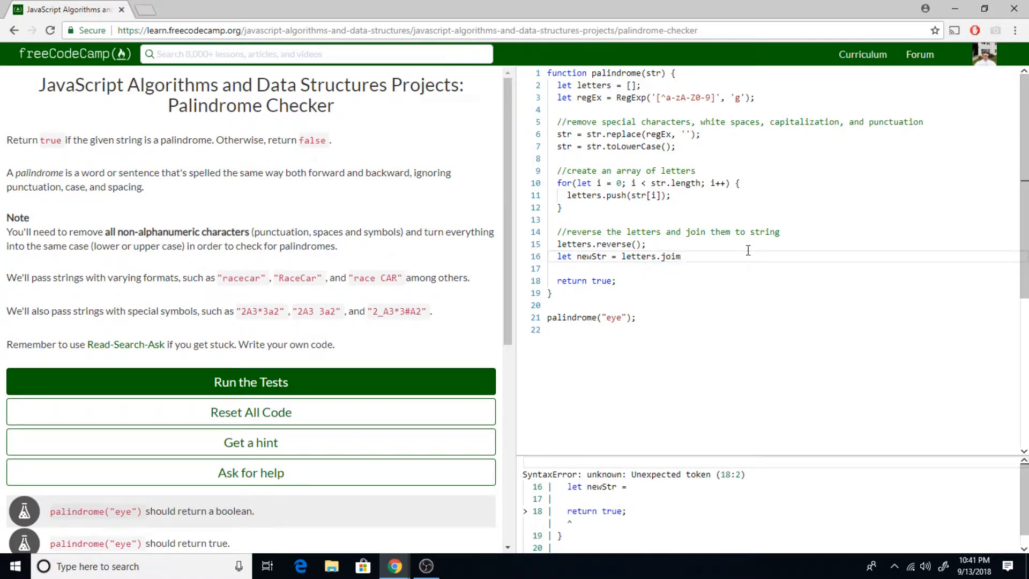
pyautogui.press('BackSpace')
pyautogui.write('n()')
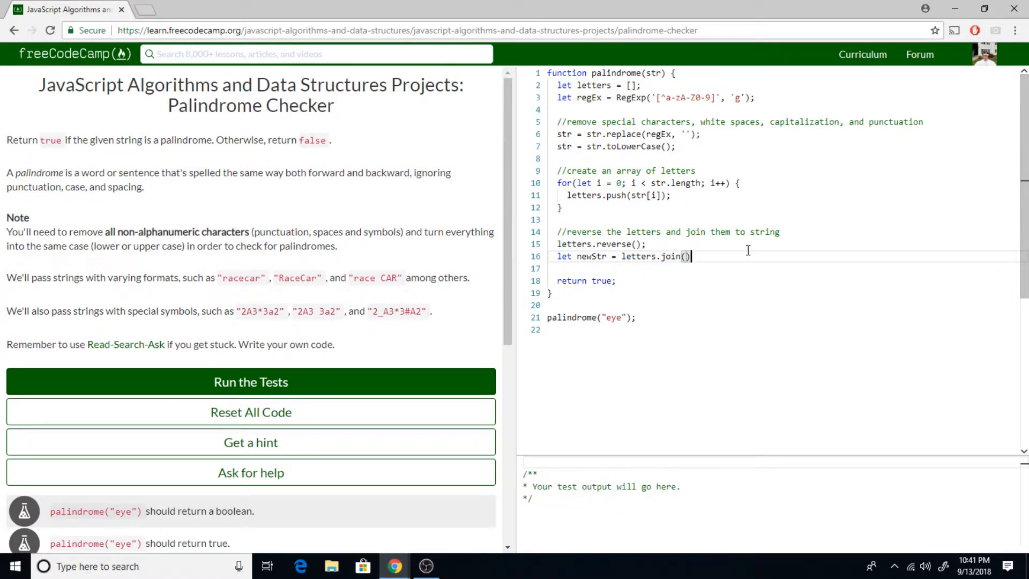
pyautogui.write(';')
pyautogui.press('Left')
pyautogui.press('Left')
pyautogui.write("''")
pyautogui.write('-')
pyautogui.press('BackSpace')
pyautogui.press('End')
pyautogui.doubleClick(611, 317)
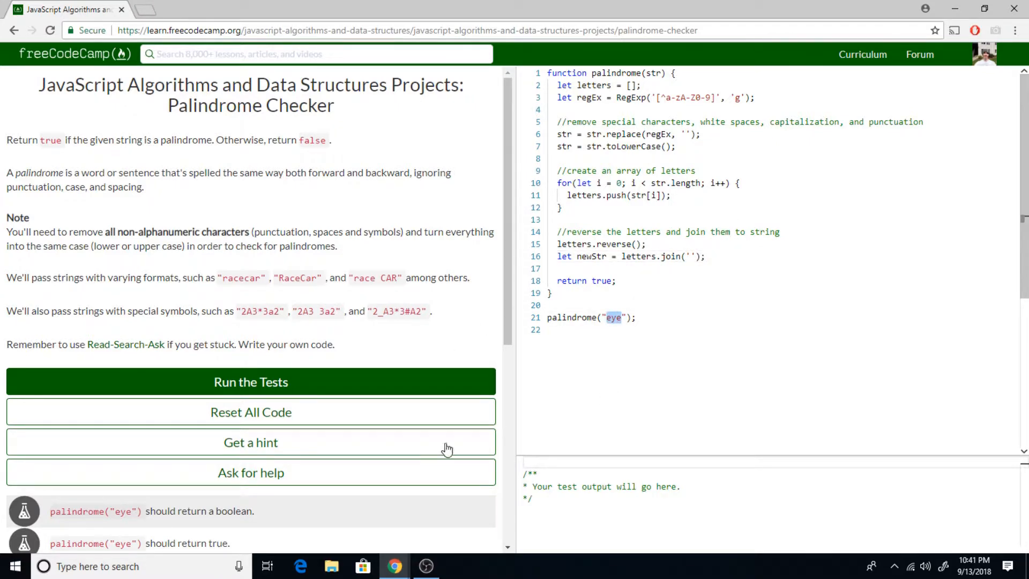
pyautogui.scroll(-2, 375, 498)
pyautogui.scroll(-3, 375, 499)
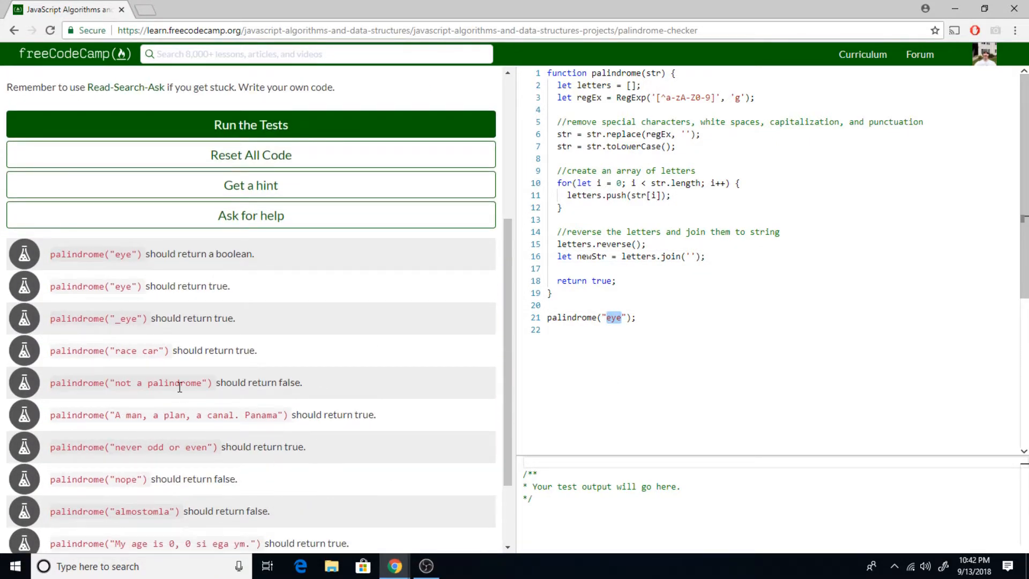
# Review the 'not a palindrome' test case and add two blank lines below the newStr line
pyautogui.moveTo(115, 383); pyautogui.dragTo(207, 382)
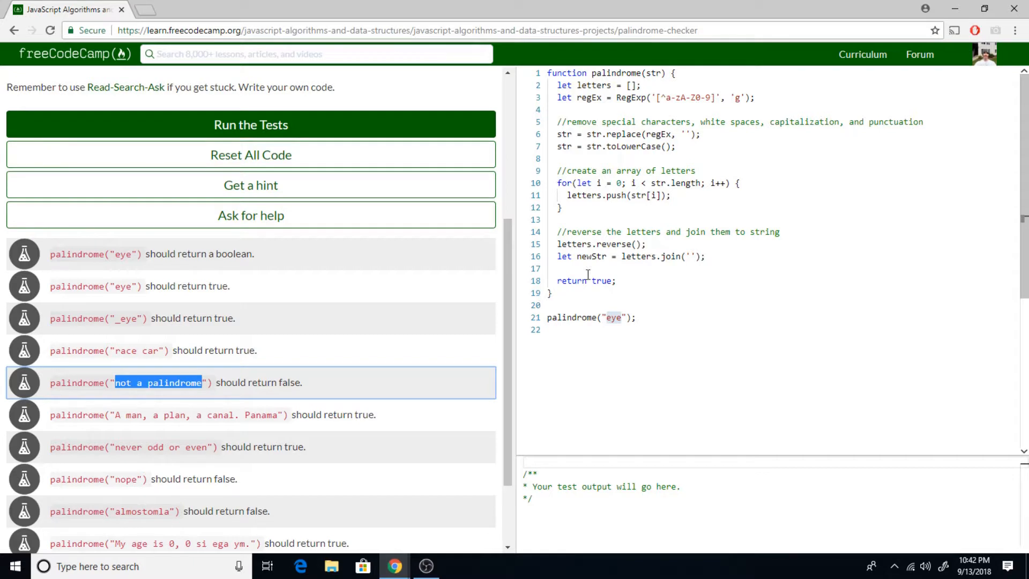
pyautogui.click(713, 256)
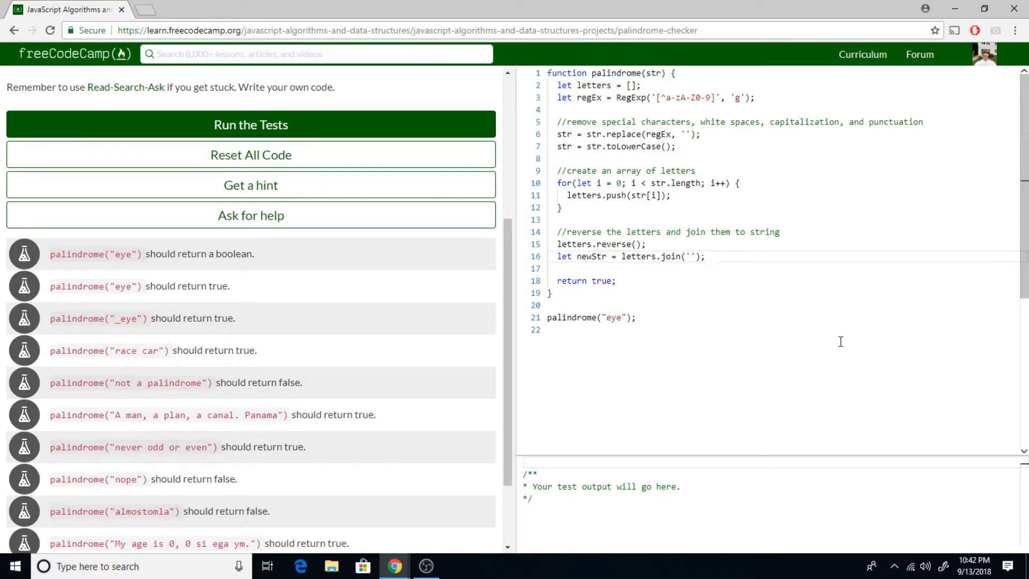
pyautogui.press('Return')
pyautogui.press('Return')
pyautogui.press('Return')
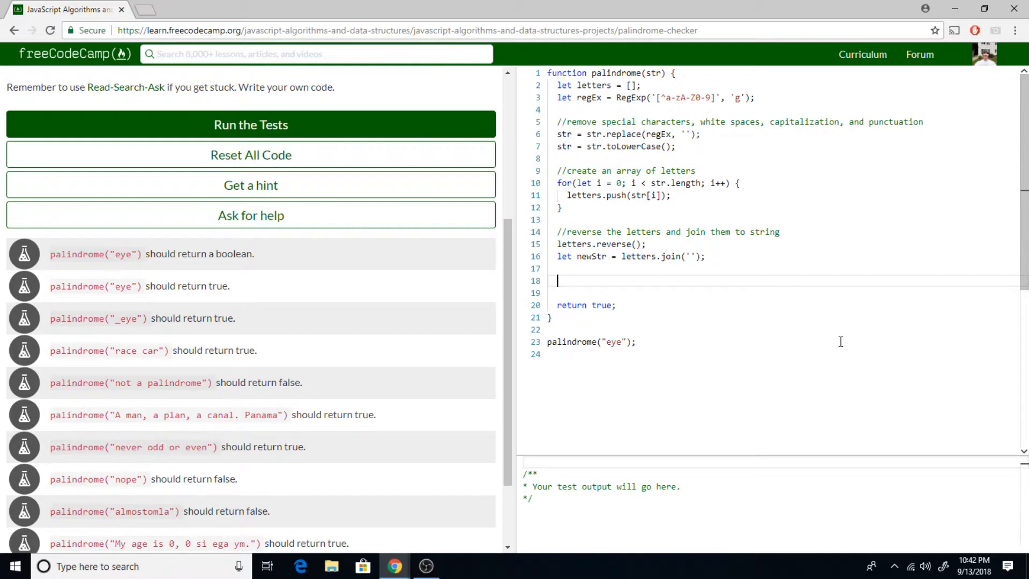
pyautogui.write('//')
pyautogui.write('check if')
pyautogui.write(' newStr ')
pyautogui.write('is the smae a')
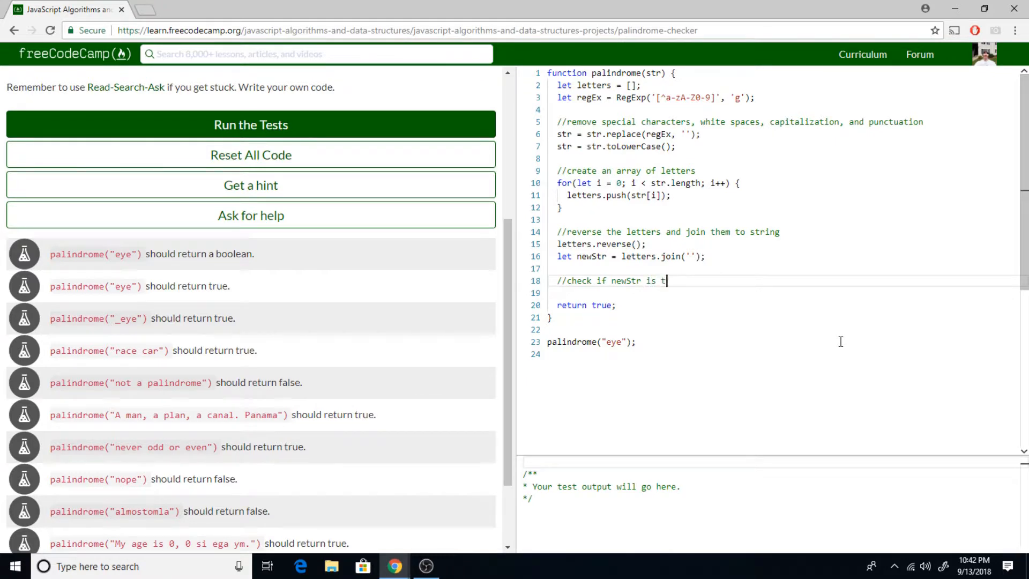
# Add a comment and an if block comparing str == newStr below the newStr line
pyautogui.press('BackSpace')
pyautogui.press('BackSpace')
pyautogui.press('BackSpace')
pyautogui.write('ame as str')
pyautogui.press('Return')
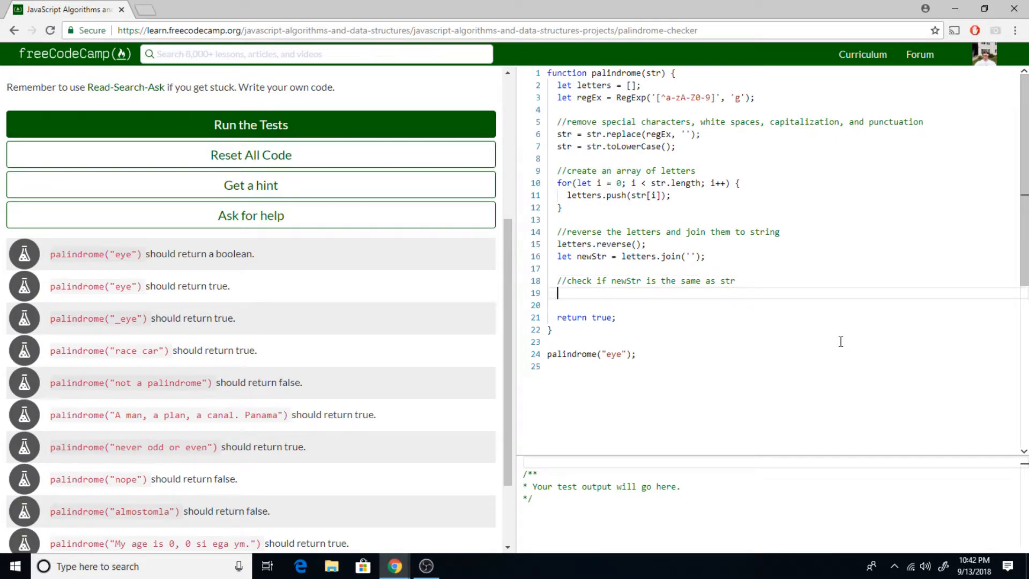
pyautogui.write('if(')
pyautogui.write('str')
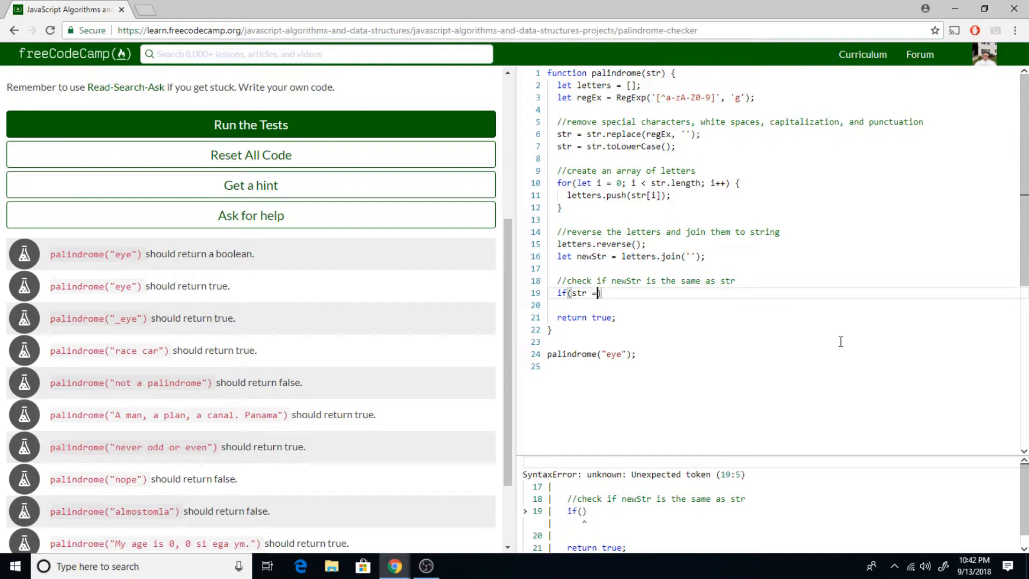
pyautogui.write(' === newStr')
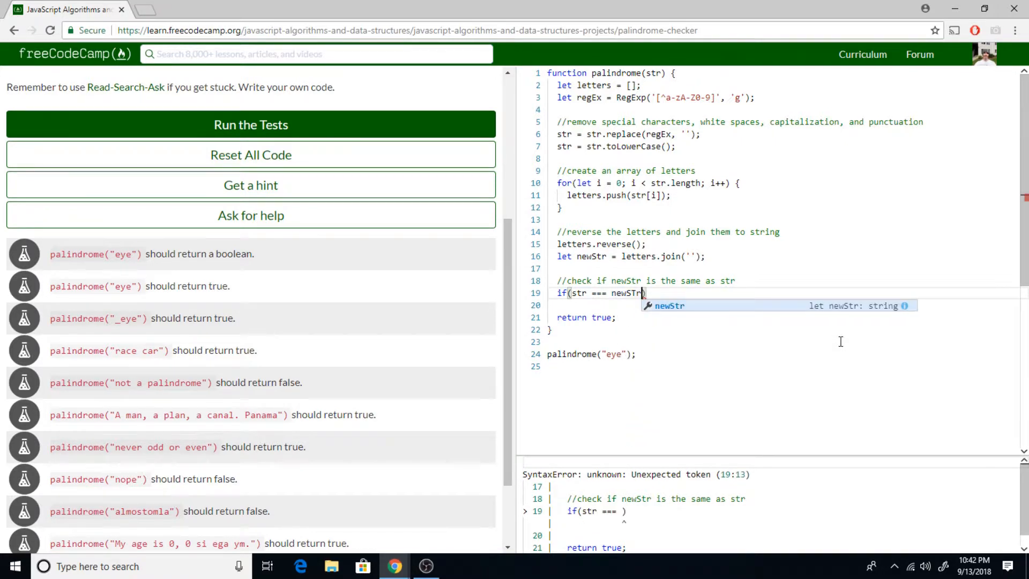
pyautogui.press('Right')
pyautogui.write('{')
pyautogui.press('Return')
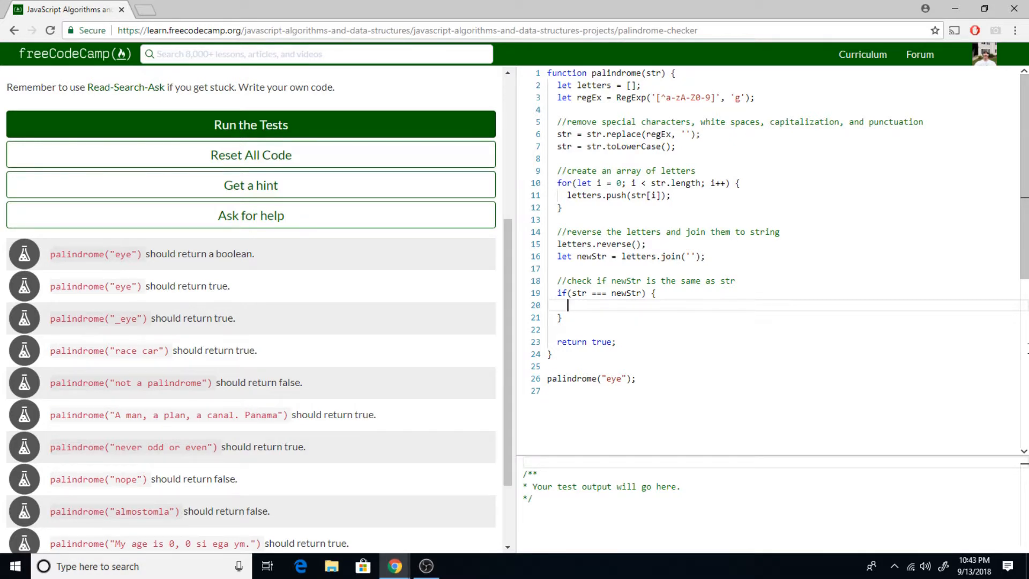
pyautogui.click(596, 292)
pyautogui.press('BackSpace')
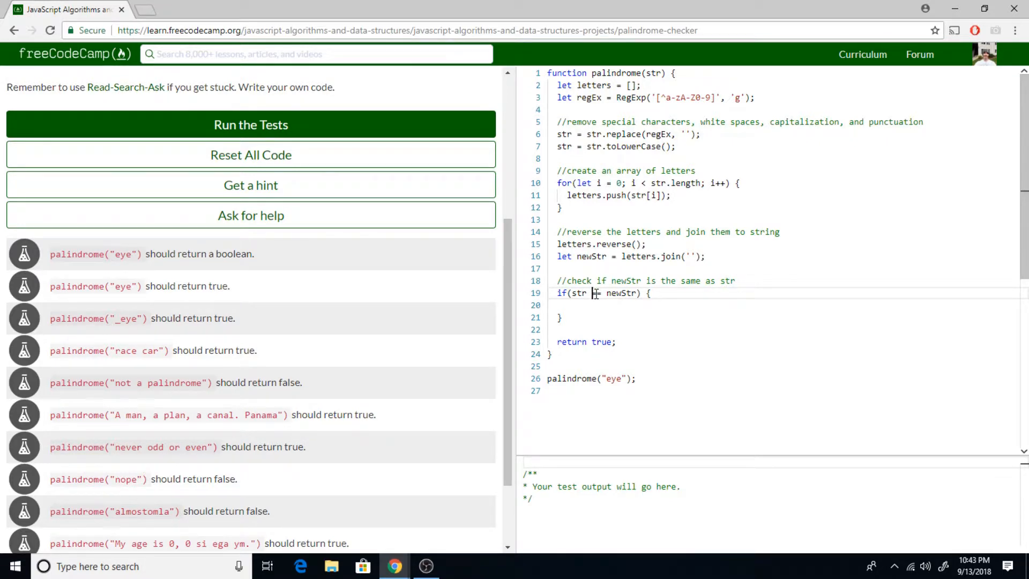
pyautogui.write('=')
# Return true inside the if, return false in an else block, and delete the leftover unconditional return true
pyautogui.press('Down')
pyautogui.press('Tab')
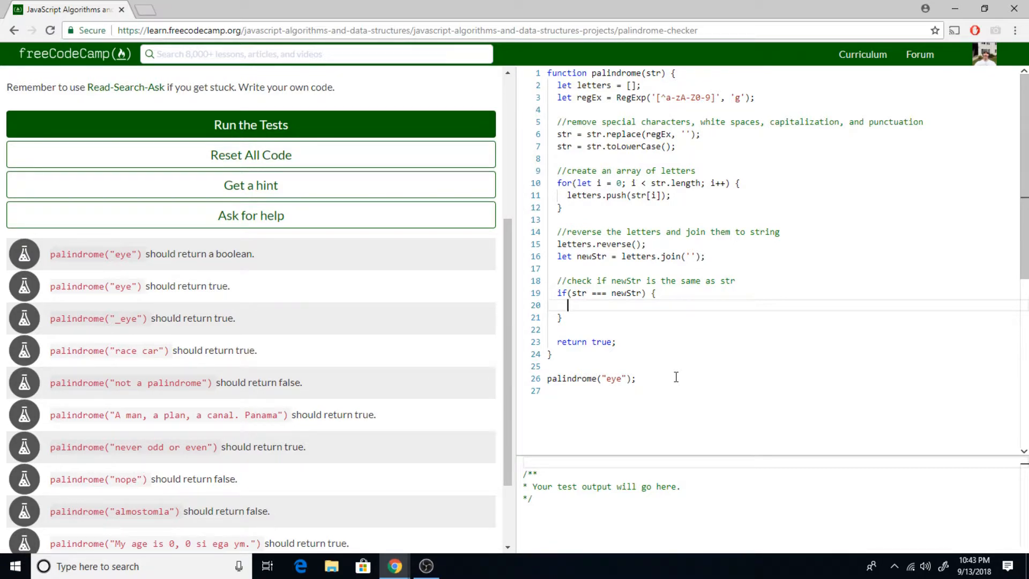
pyautogui.write('return')
pyautogui.write(' true;')
pyautogui.press('Down')
pyautogui.press('End')
pyautogui.write('else {')
pyautogui.press('Return')
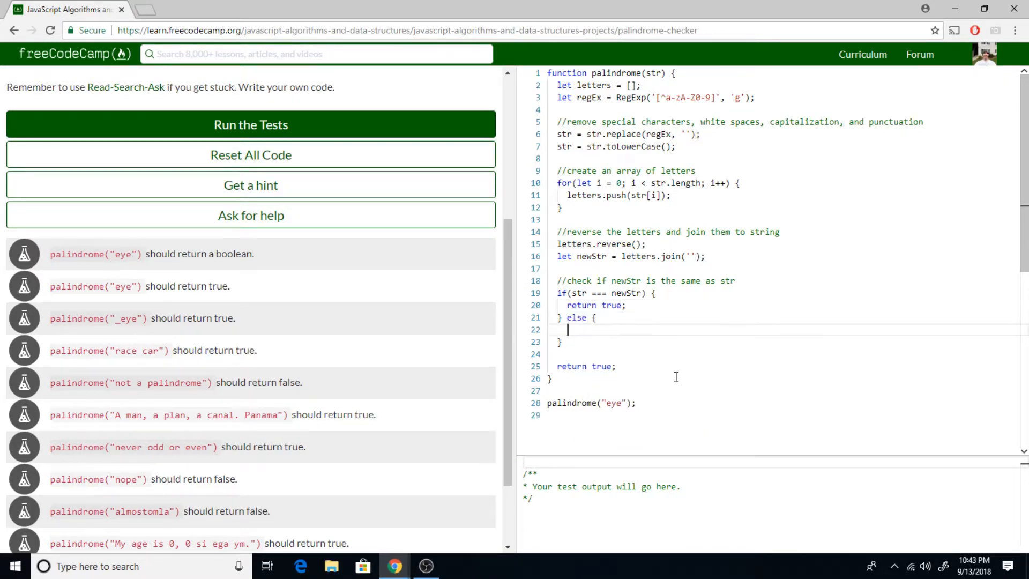
pyautogui.write('return false')
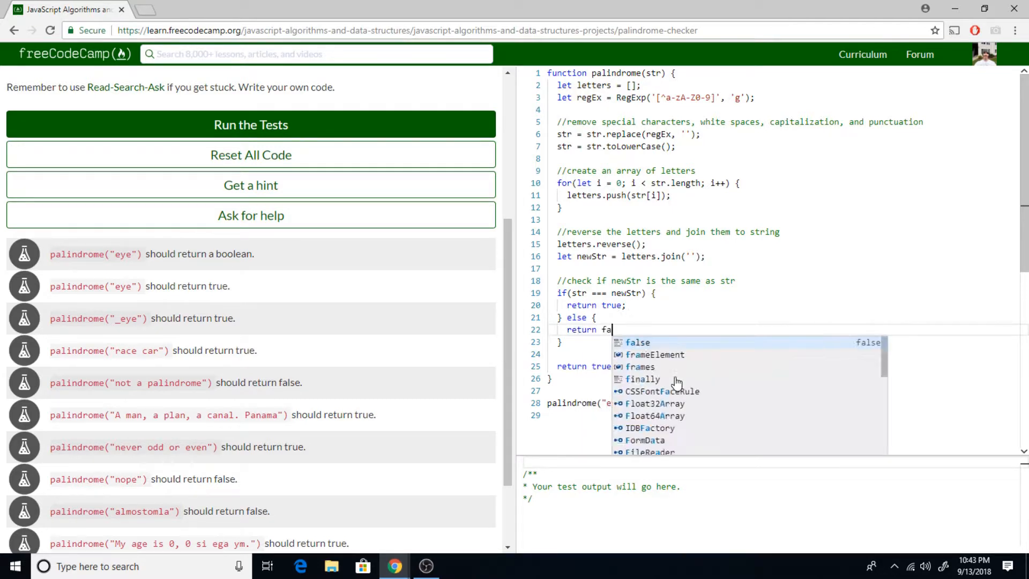
pyautogui.write(';')
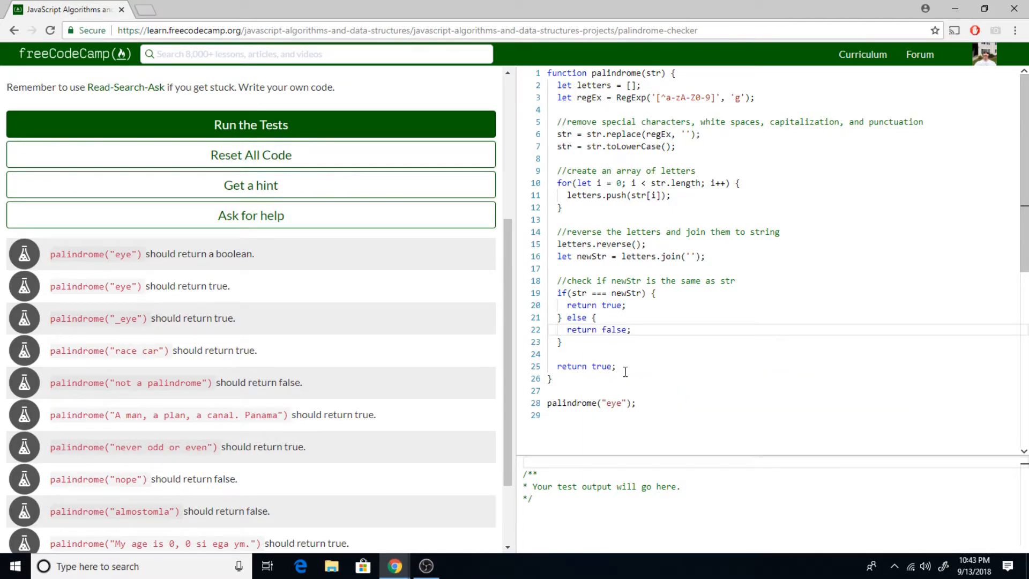
pyautogui.moveTo(617, 368); pyautogui.dragTo(548, 366)
pyautogui.press('BackSpace')
pyautogui.press('BackSpace')
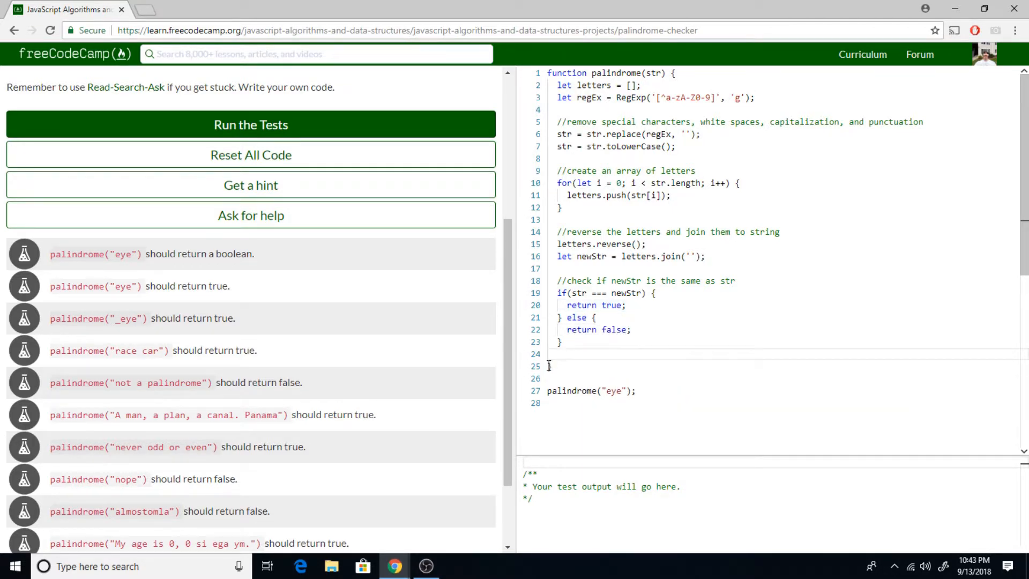
pyautogui.press('BackSpace')
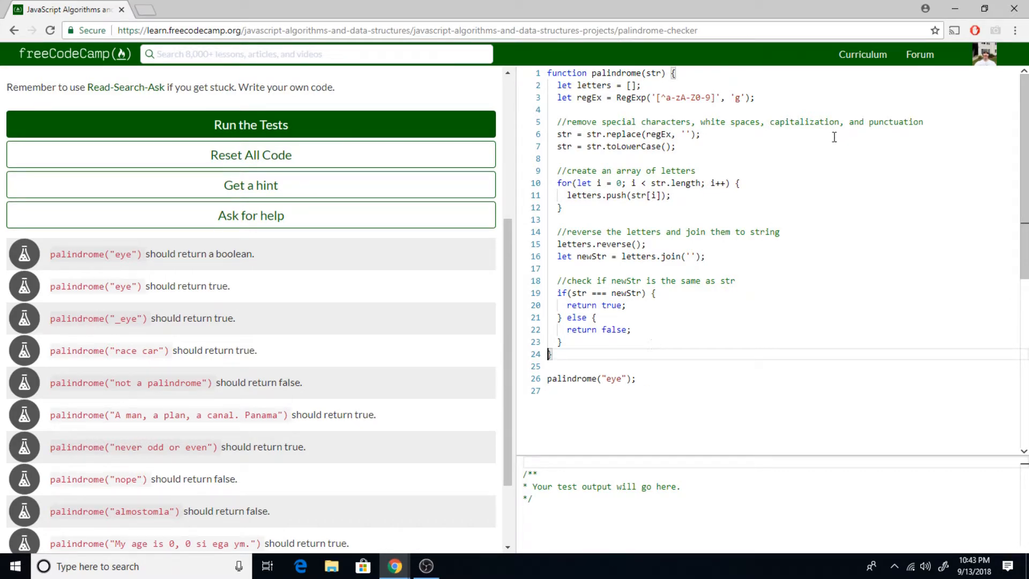
pyautogui.scroll(5, 252, 125)
pyautogui.scroll(1, 252, 242)
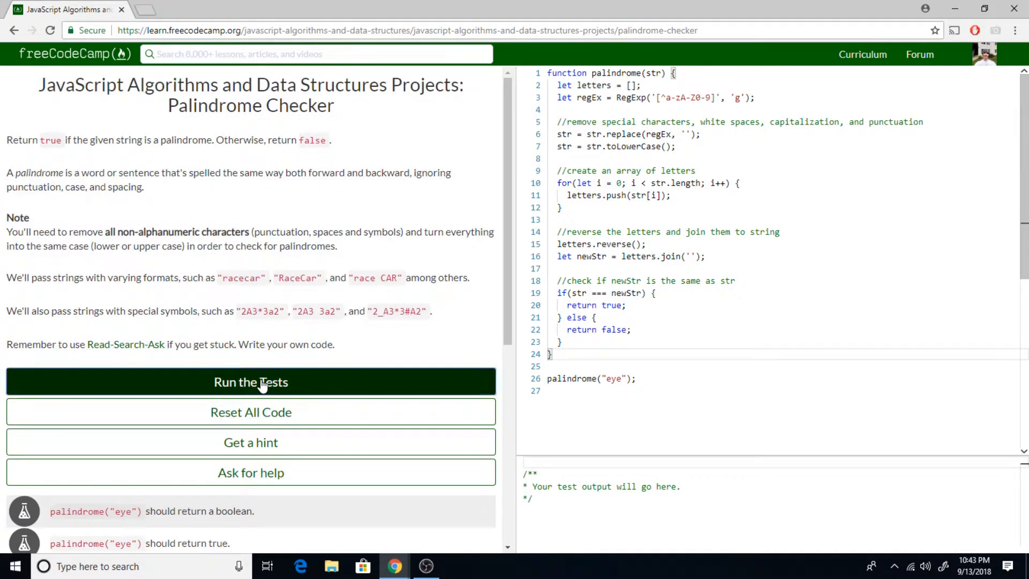
# Run the freeCodeCamp tests so the palindrome solution passes, then dismiss the success message
pyautogui.click(262, 385)
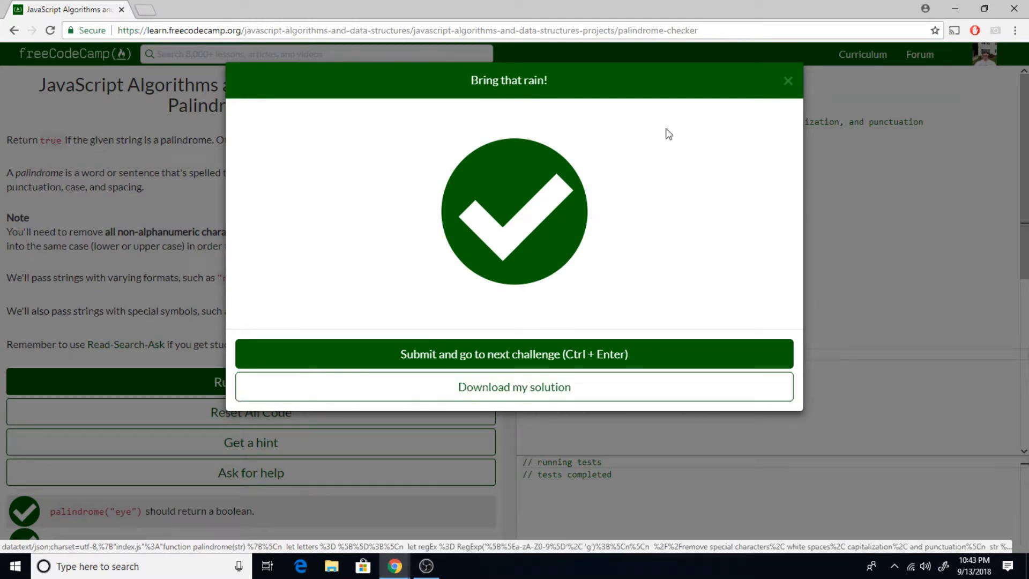
pyautogui.click(789, 82)
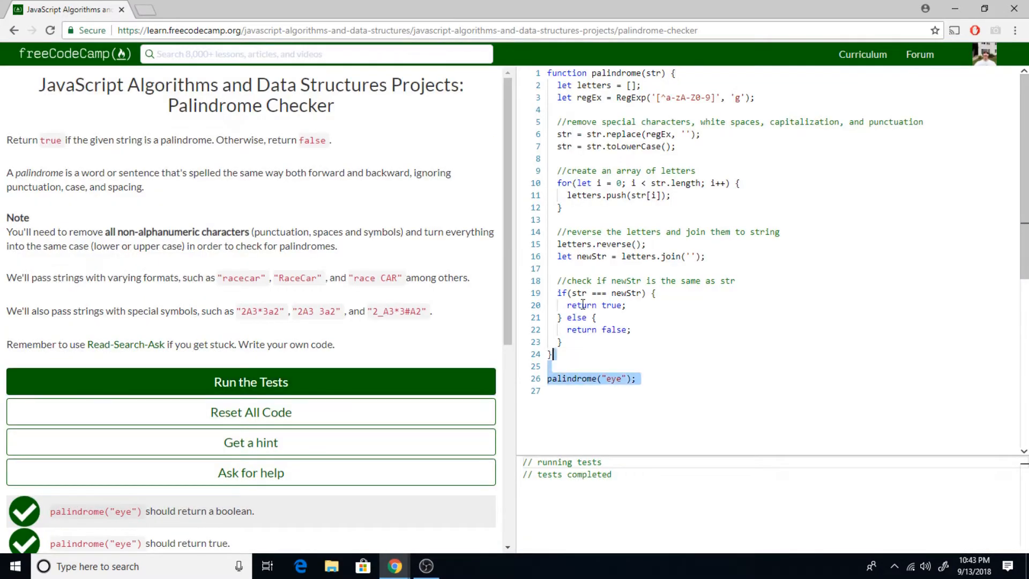
# Copy the entire solution code and start a new browser tab
pyautogui.moveTo(659, 385); pyautogui.dragTo(546, 73)
pyautogui.rightClick(584, 133)
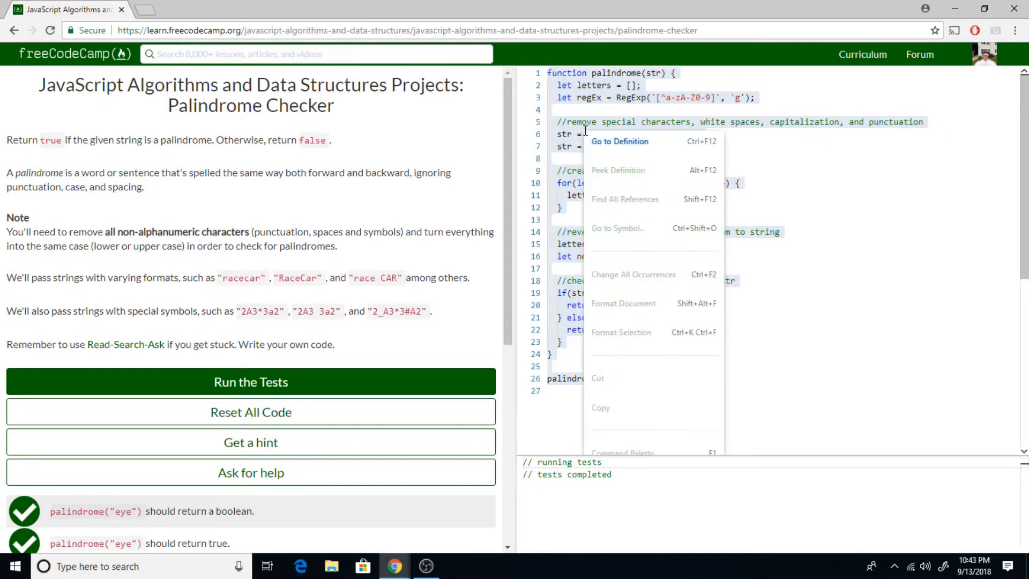
pyautogui.click(628, 408)
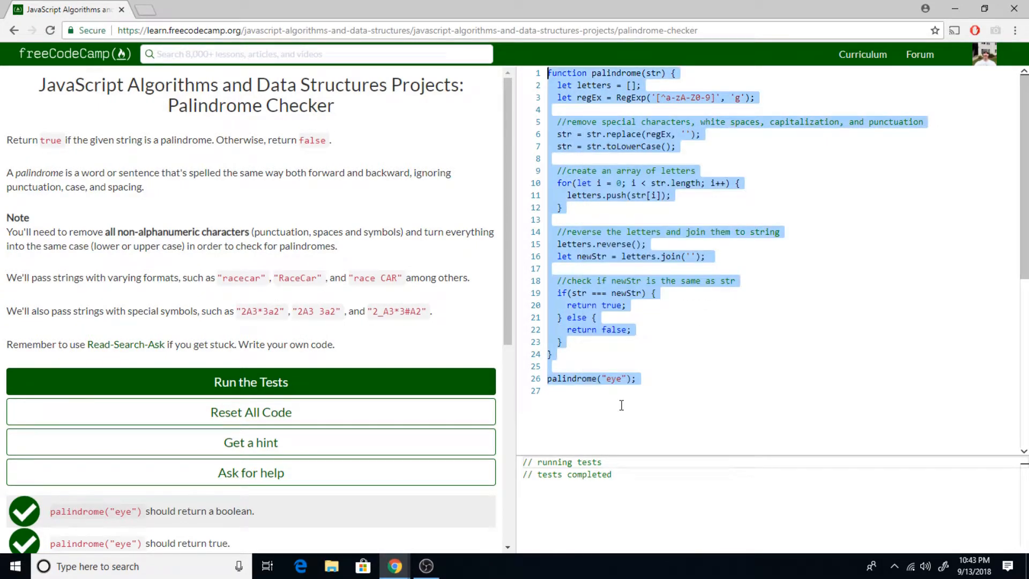
pyautogui.click(141, 10)
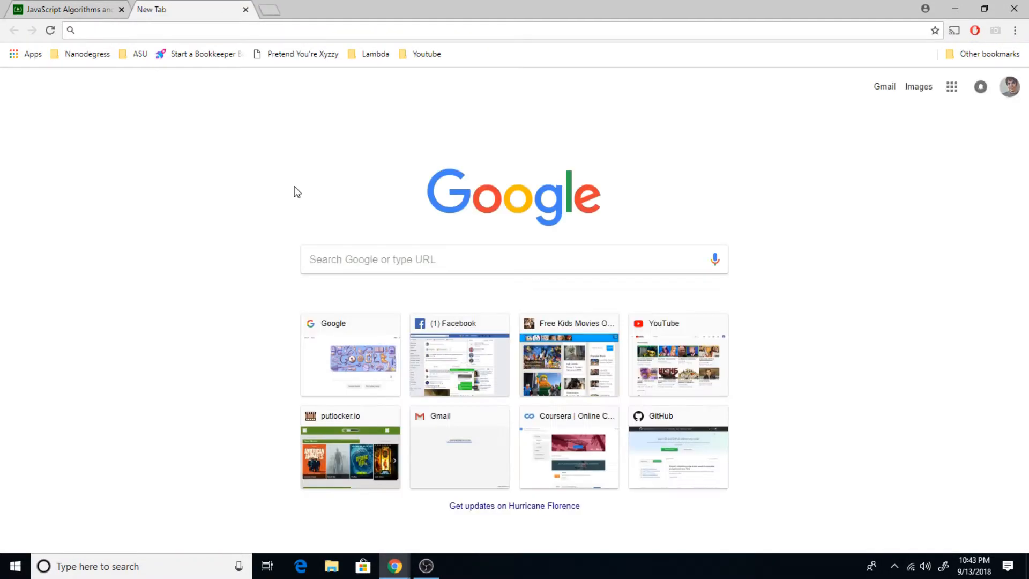
pyautogui.write('repl')
# Go to repl.it/repls and create a new repl with JavaScript as its language
pyautogui.press('Return')
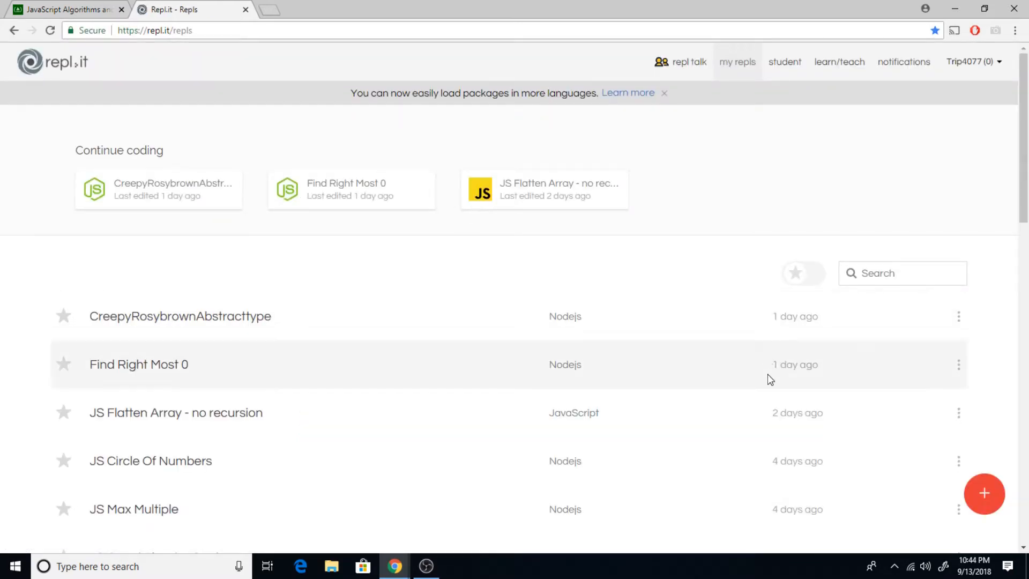
pyautogui.click(984, 493)
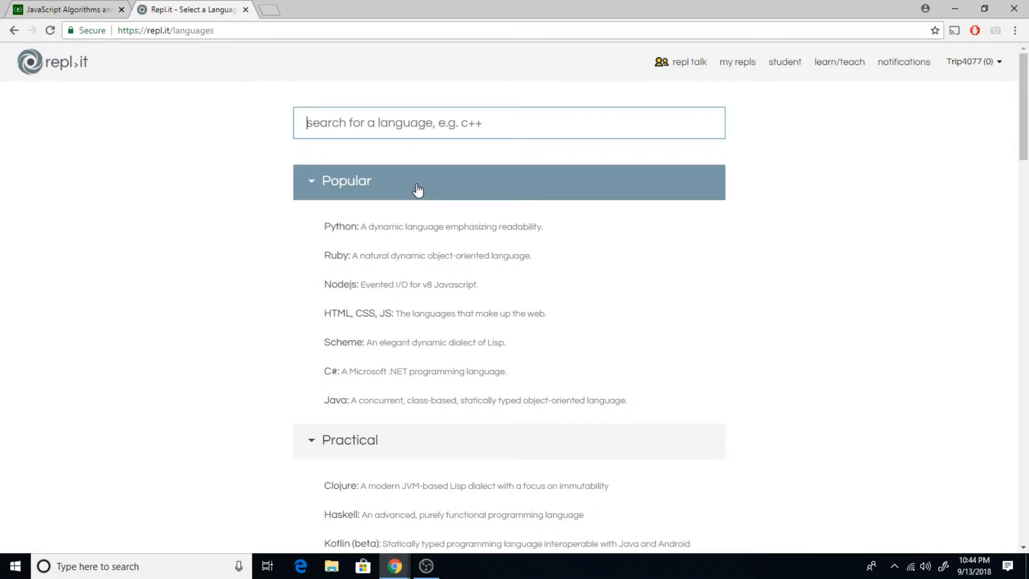
pyautogui.write('Java')
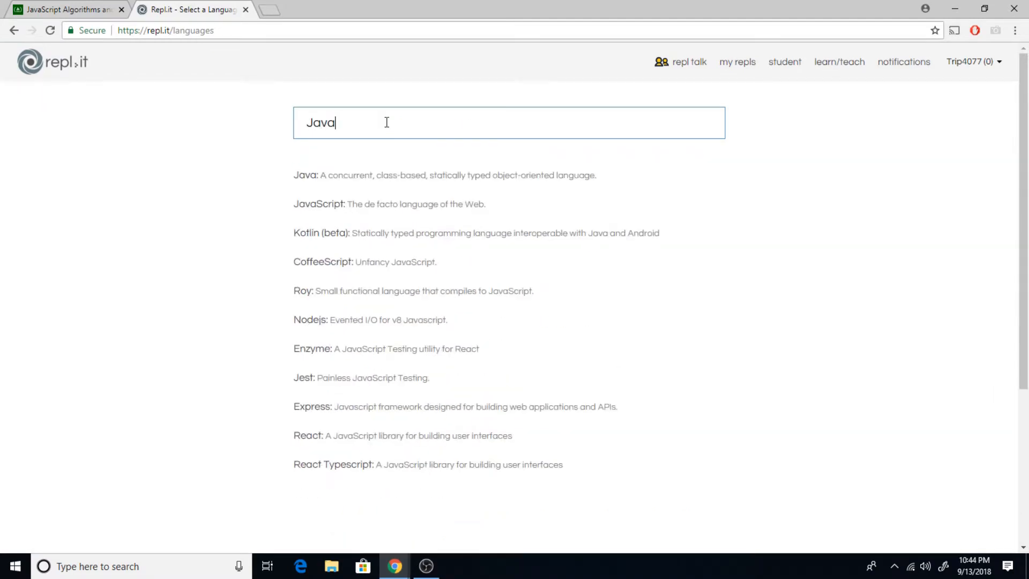
pyautogui.click(325, 214)
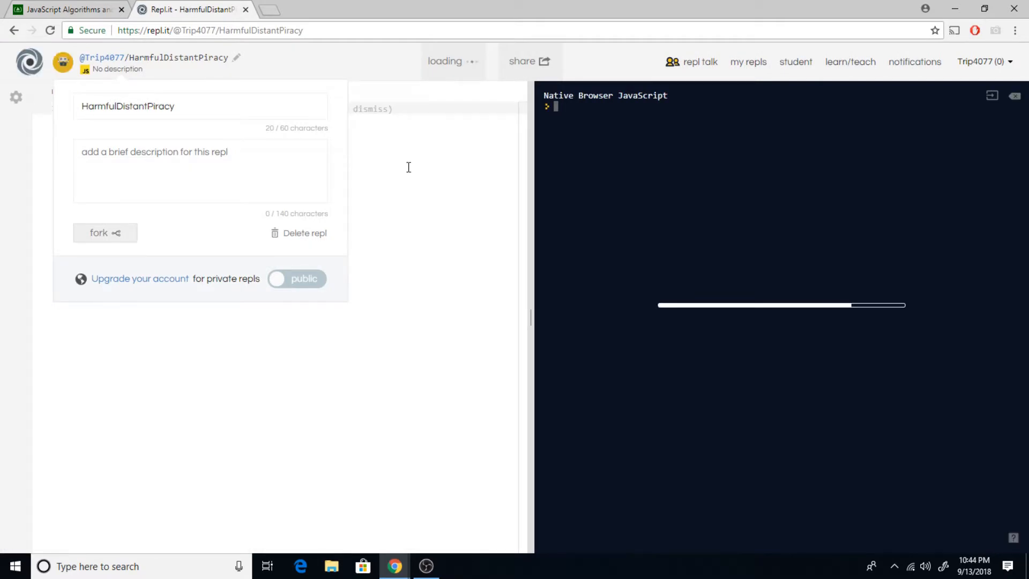
# Paste the copied palindrome function into main.js and widen the editor pane
pyautogui.rightClick(99, 115)
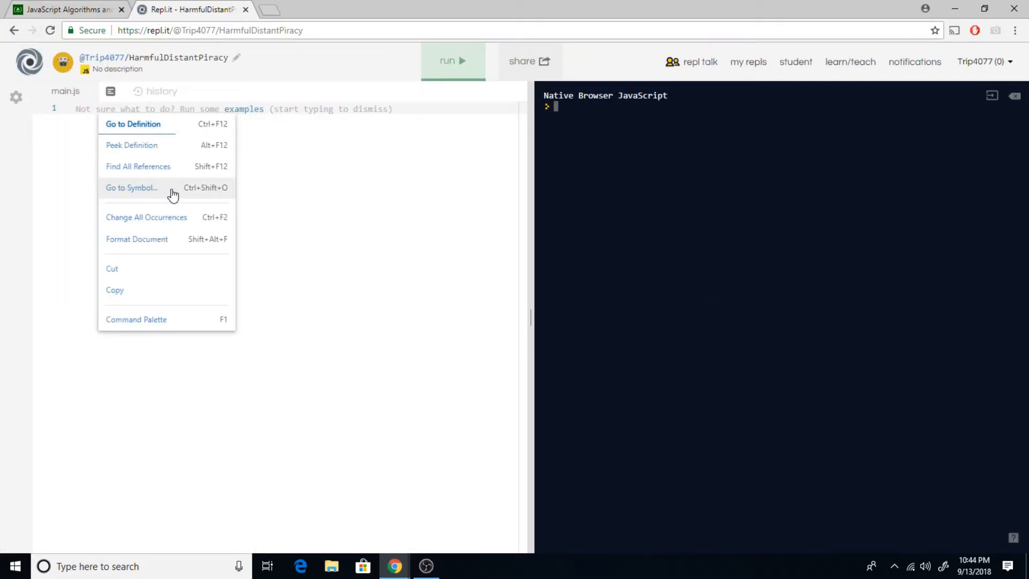
pyautogui.click(54, 138)
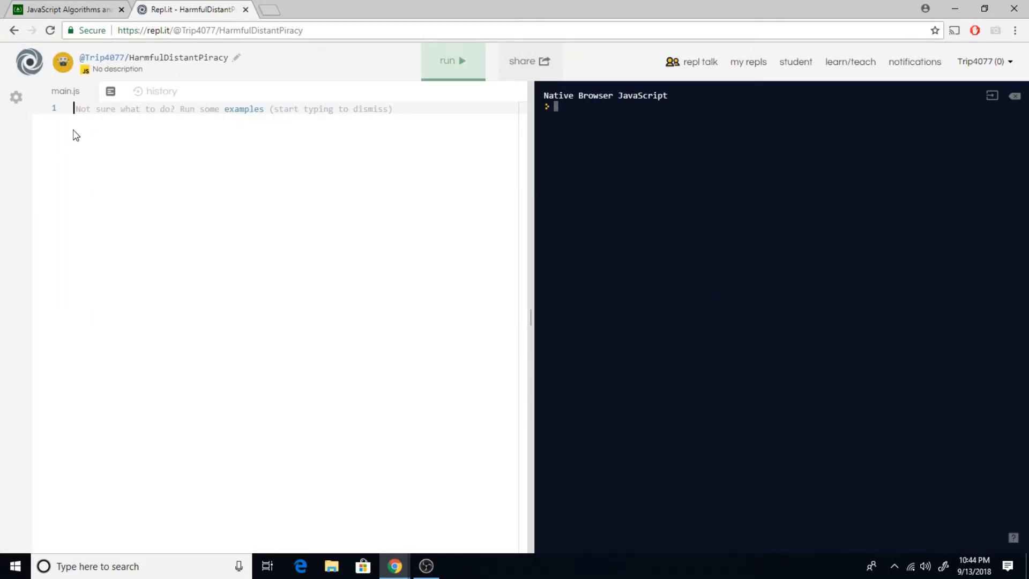
pyautogui.write('function palindrome(str) {   let letters = [];   let regEx = RegExp(\'[^a-zA-Z0-9]\', \'g\');    //remove special characters, white spaces, capitalization, and punctuation   str = str.replace(regEx, \'\');   str = str.toLowerCase();    //create an array of letters   for(let i = 0; i < str.length; i++) {     letters.push(str[i]);   }    //reverse the letters and join them to string   letters.reverse();   let newStr = letters.join(\'\');    //check if newStr is the same as str   if(str === newStr) {     return true;   } else {     return false;   } }  palindrome("eye");')
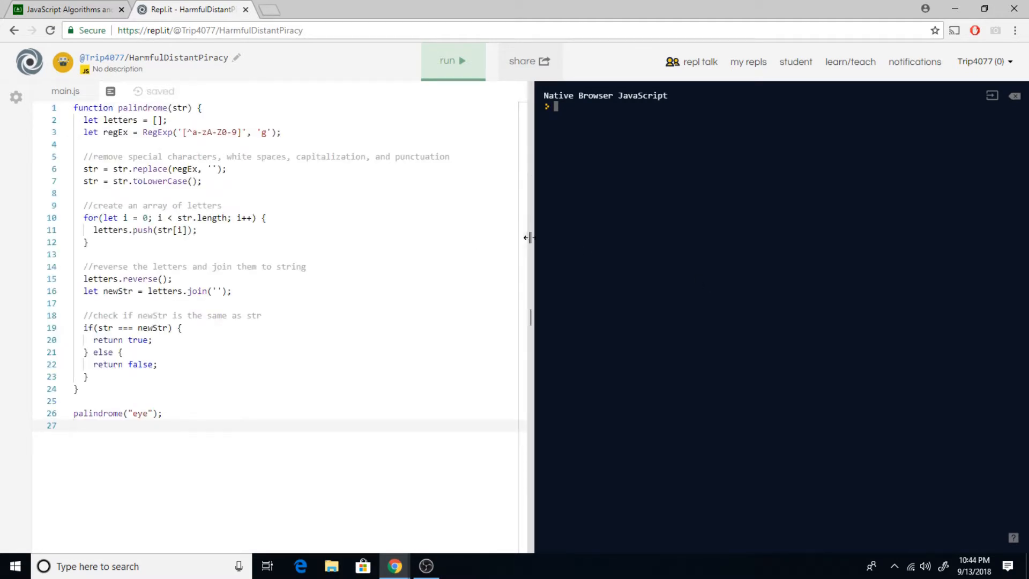
pyautogui.moveTo(528, 236); pyautogui.dragTo(609, 232)
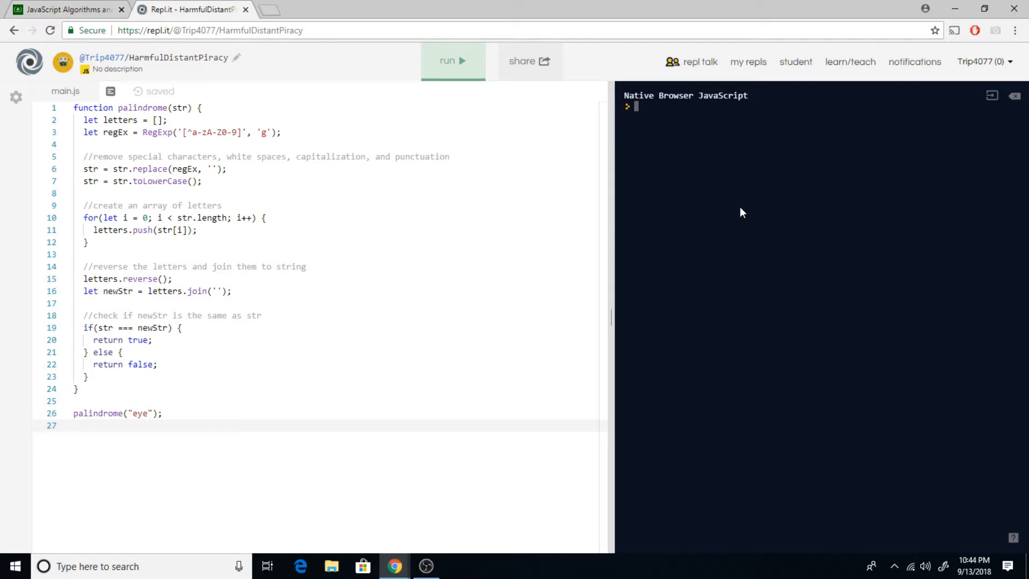
# Add console.log lines printing str after the replace step and after the lowercase step
pyautogui.click(320, 143)
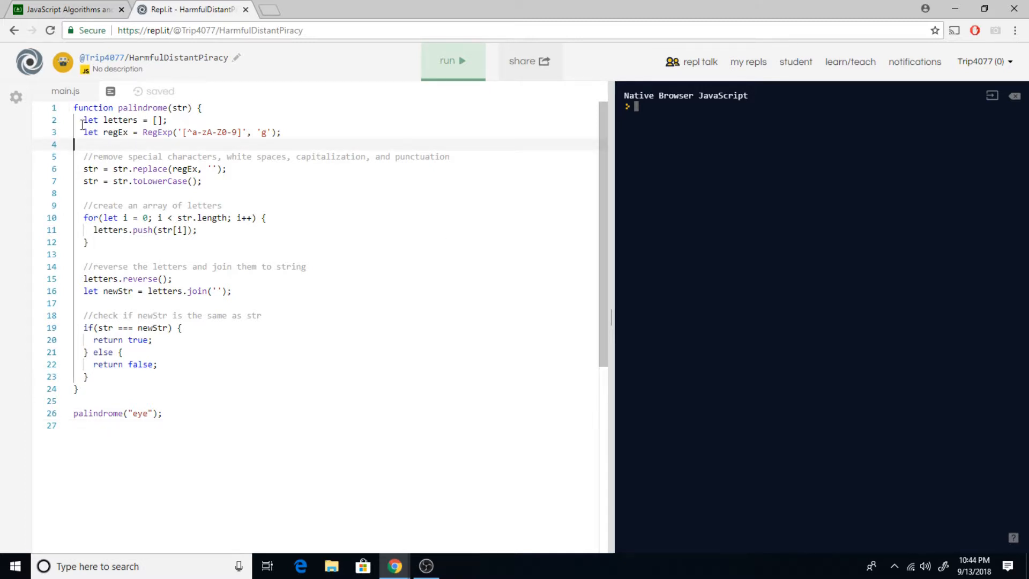
pyautogui.moveTo(83, 121); pyautogui.dragTo(285, 134)
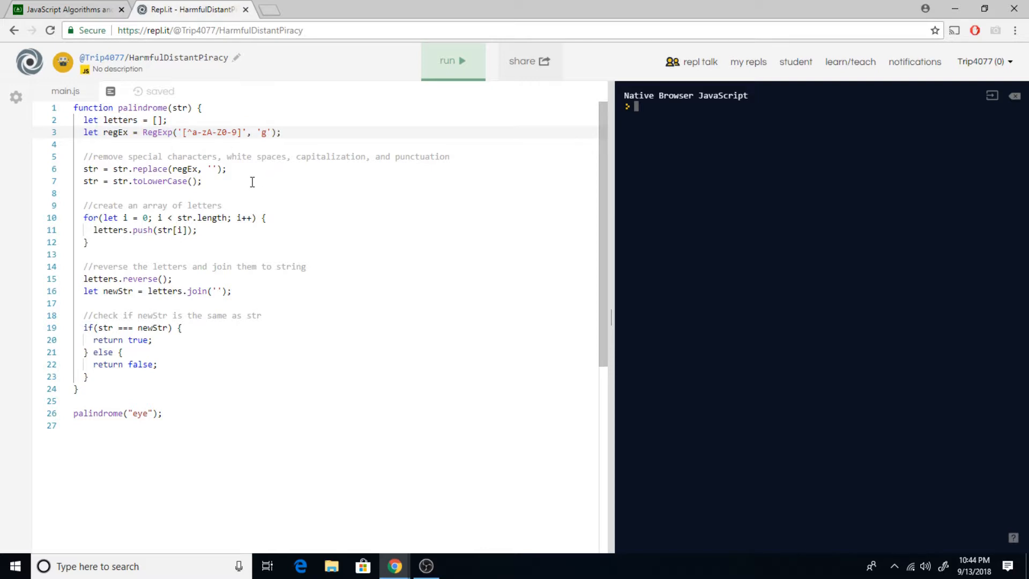
pyautogui.click(233, 169)
pyautogui.press('Return')
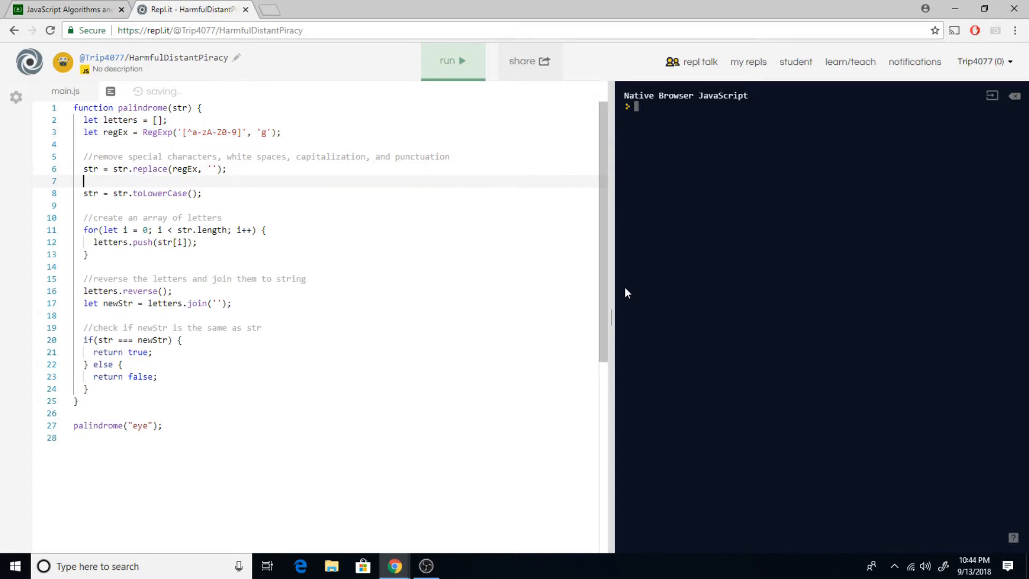
pyautogui.write('console')
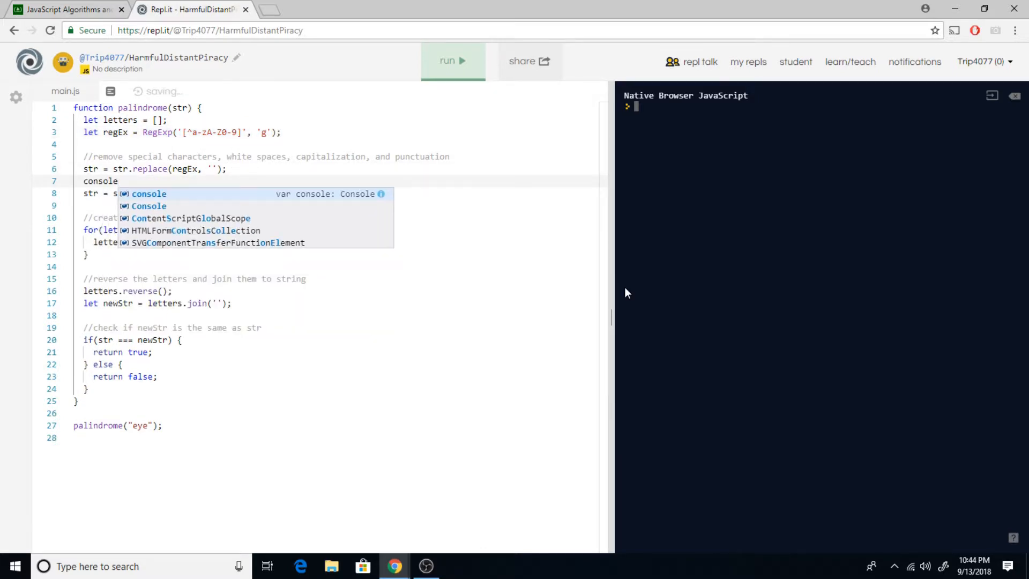
pyautogui.write('.log(')
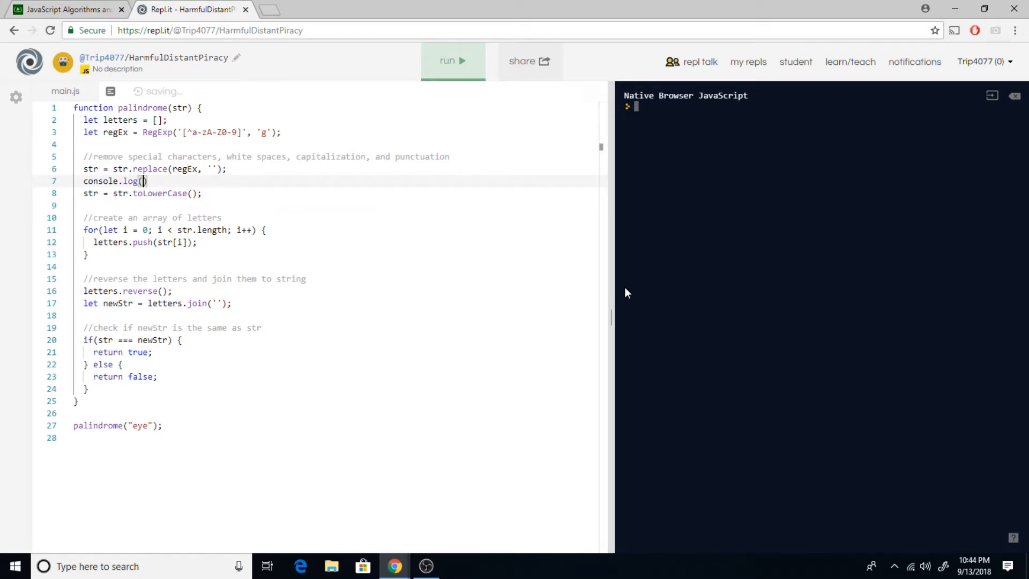
pyautogui.write("'")
pyautogui.write('str after ')
pyautogui.write('replace: ')
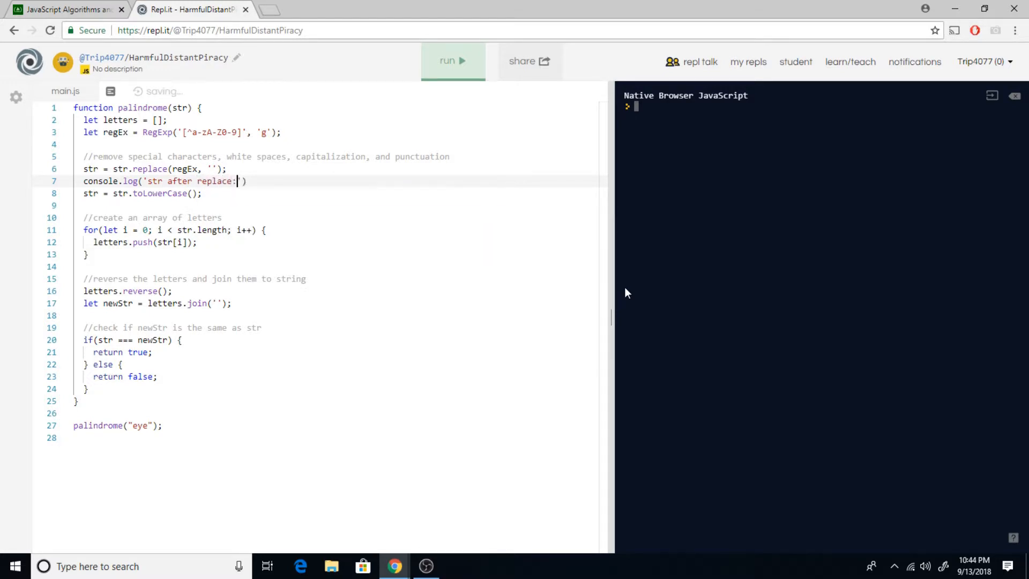
pyautogui.write("' + s")
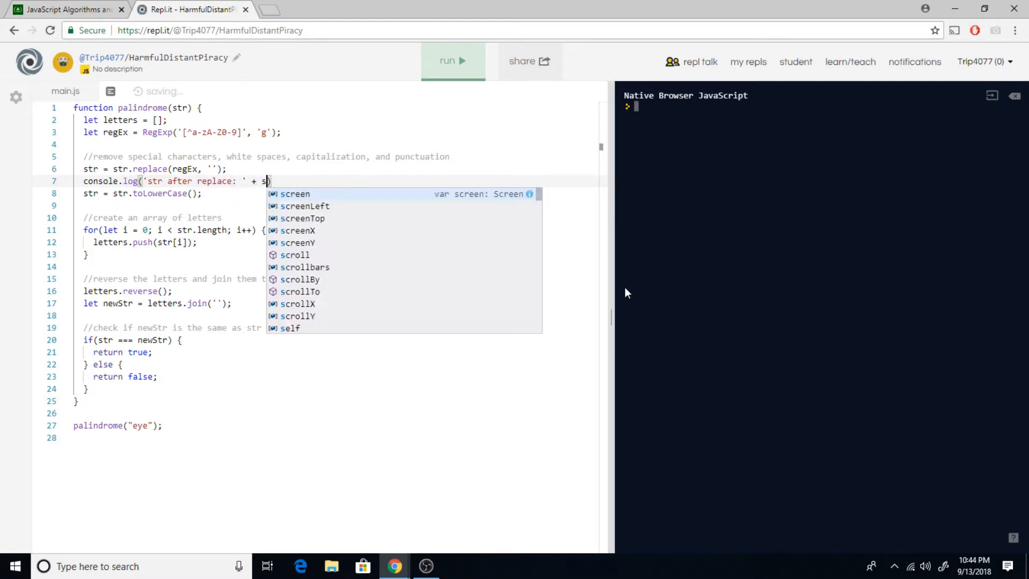
pyautogui.write('tr);')
pyautogui.press('Down')
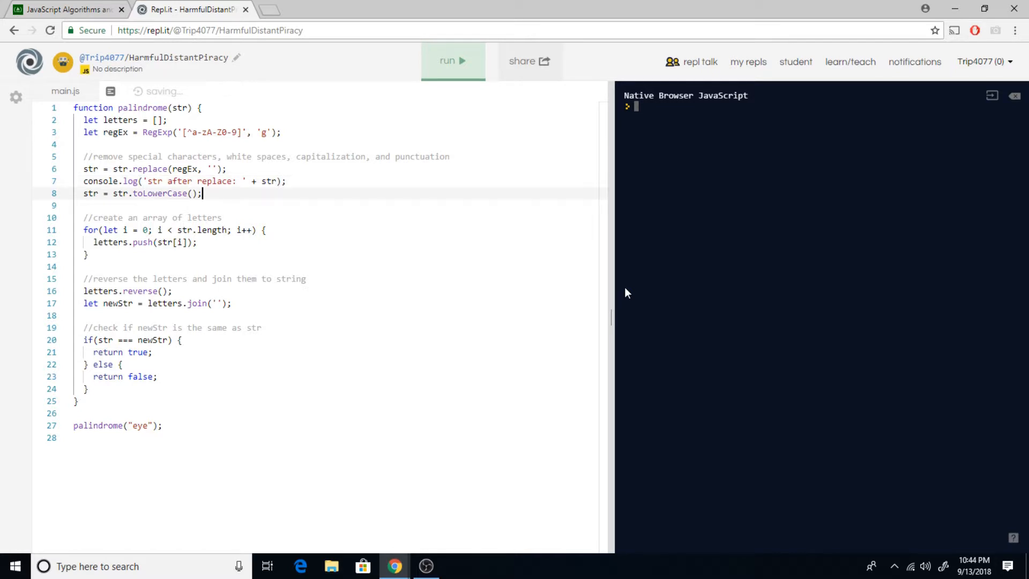
pyautogui.press('Return')
pyautogui.write('c')
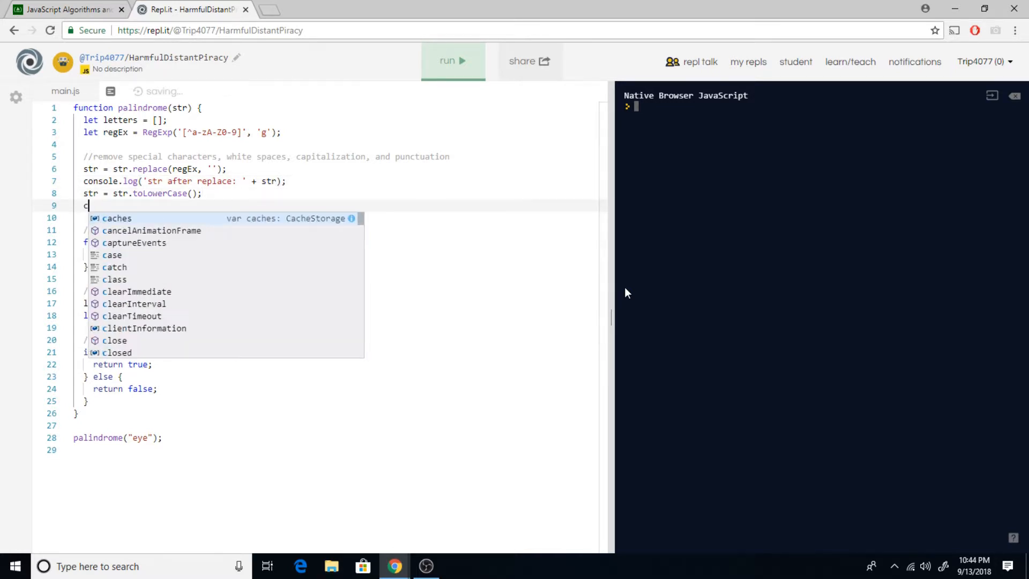
pyautogui.write('onso')
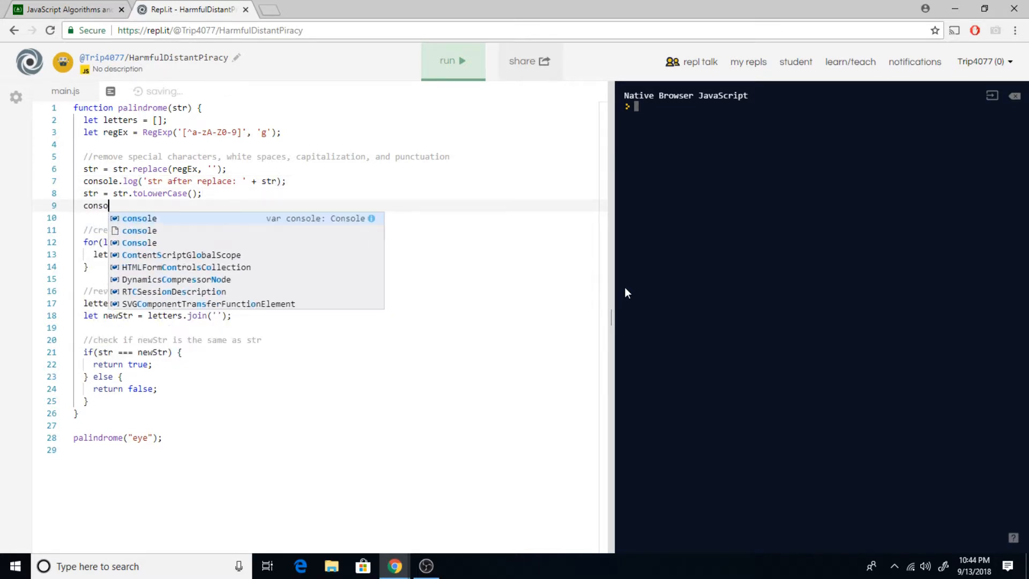
pyautogui.write('le.log(')
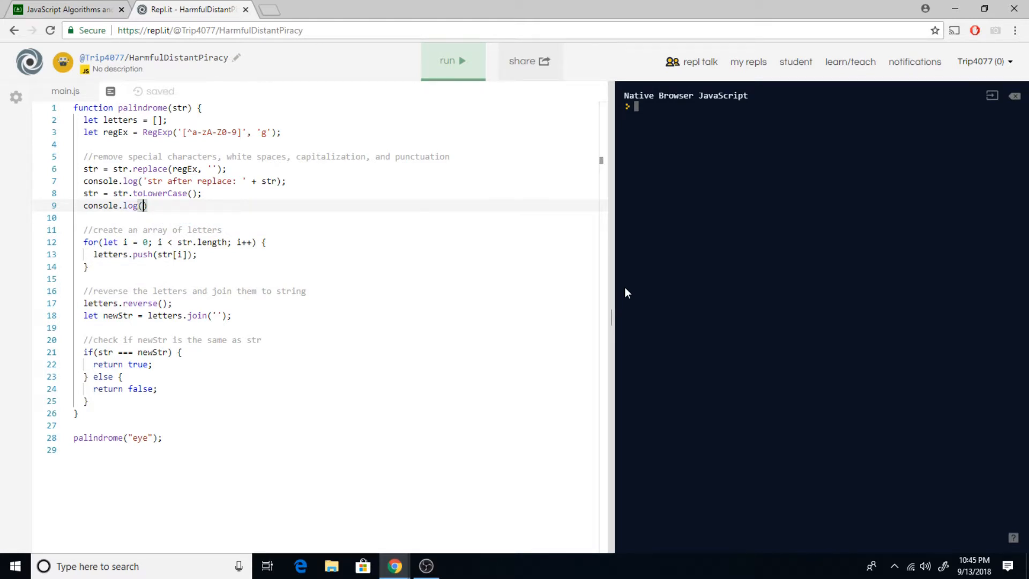
pyautogui.write("'str after ")
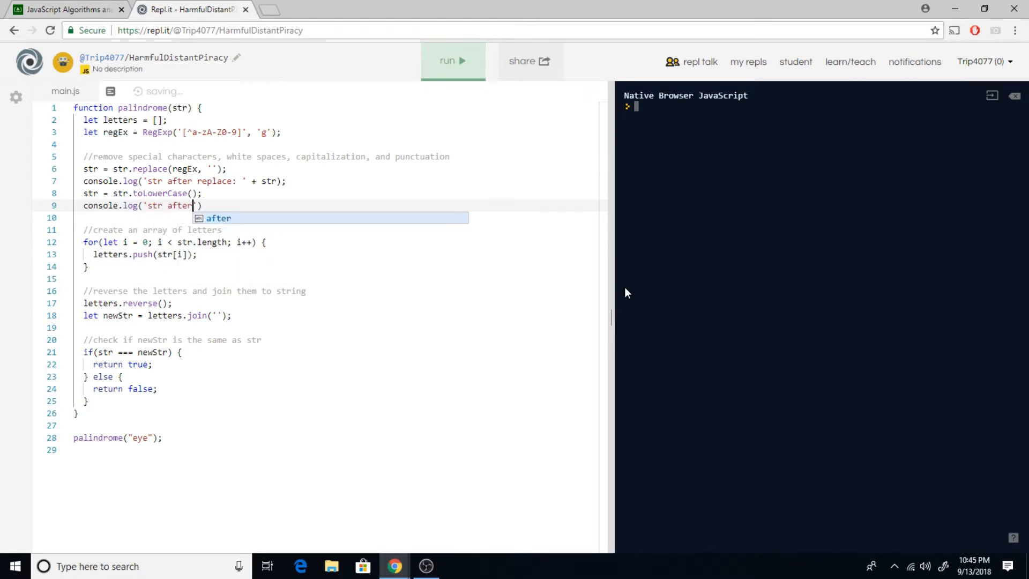
pyautogui.write('lower')
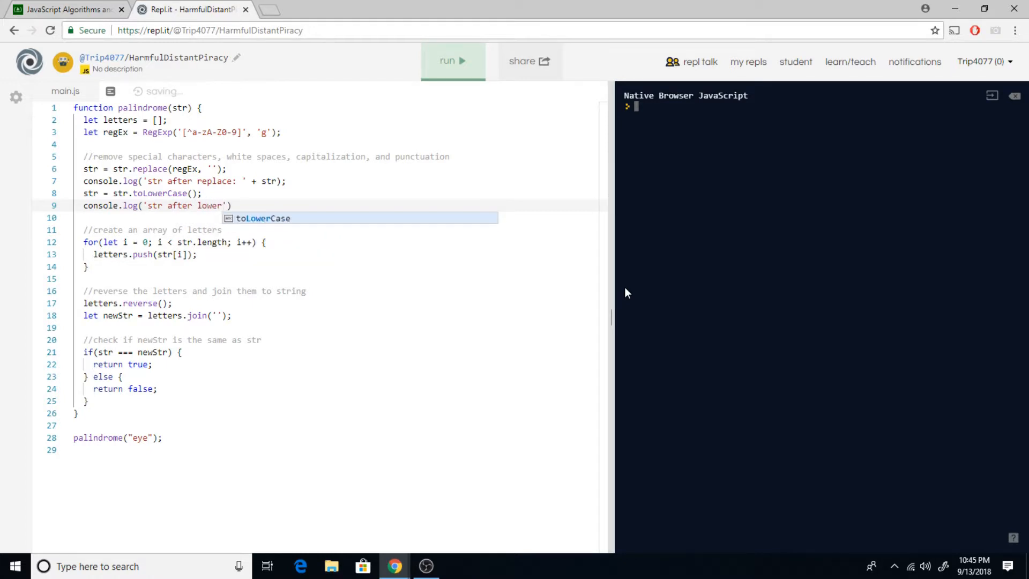
pyautogui.write(' case')
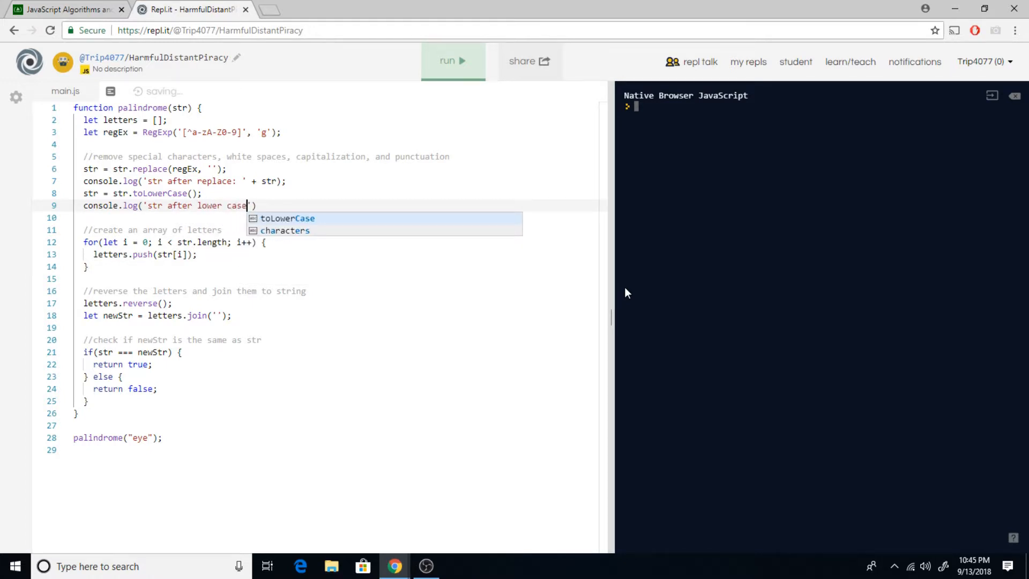
pyautogui.write(": ' + s")
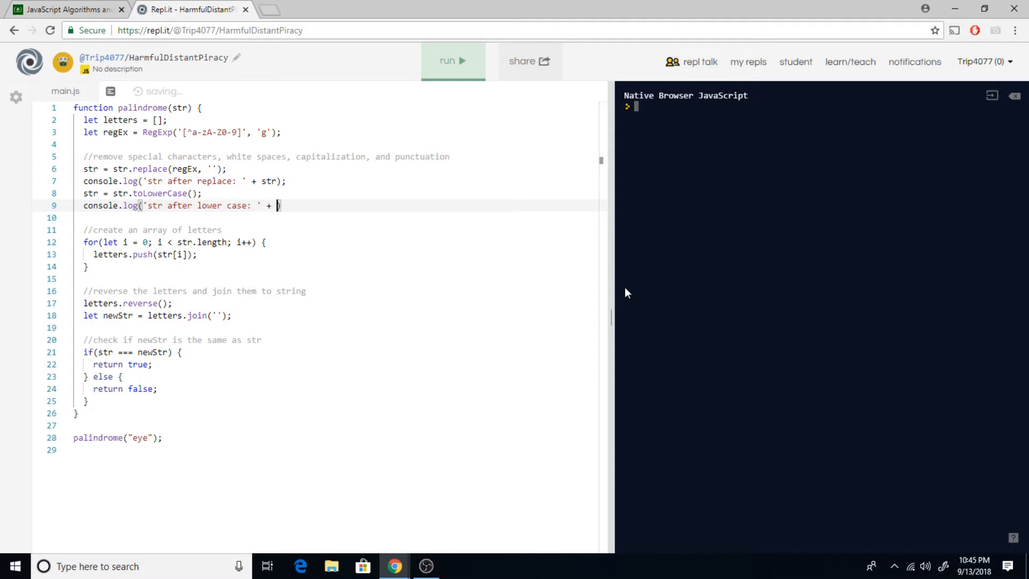
pyautogui.write('tr);')
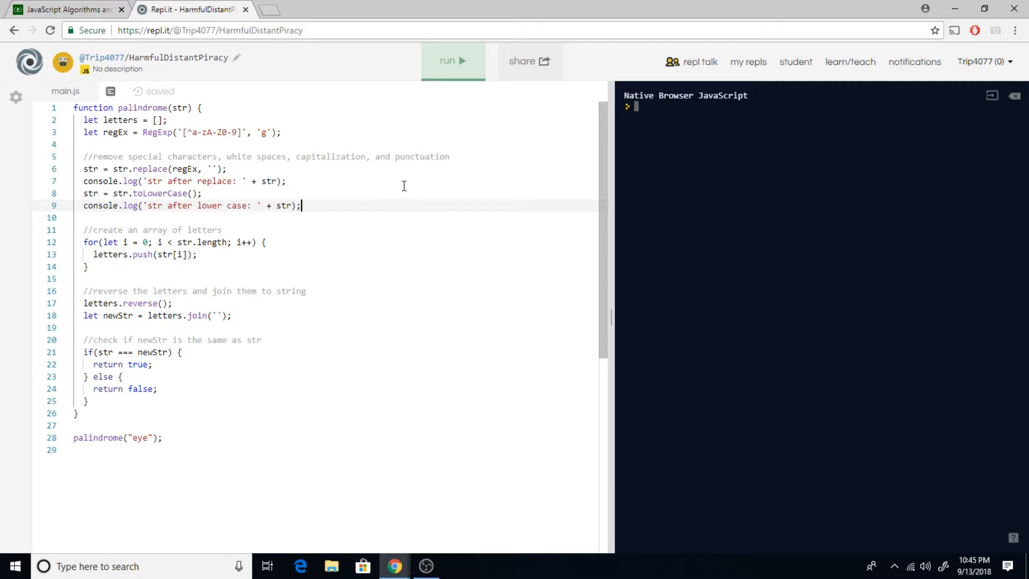
# Run the code so the console shows eye twice and returns true
pyautogui.click(453, 60)
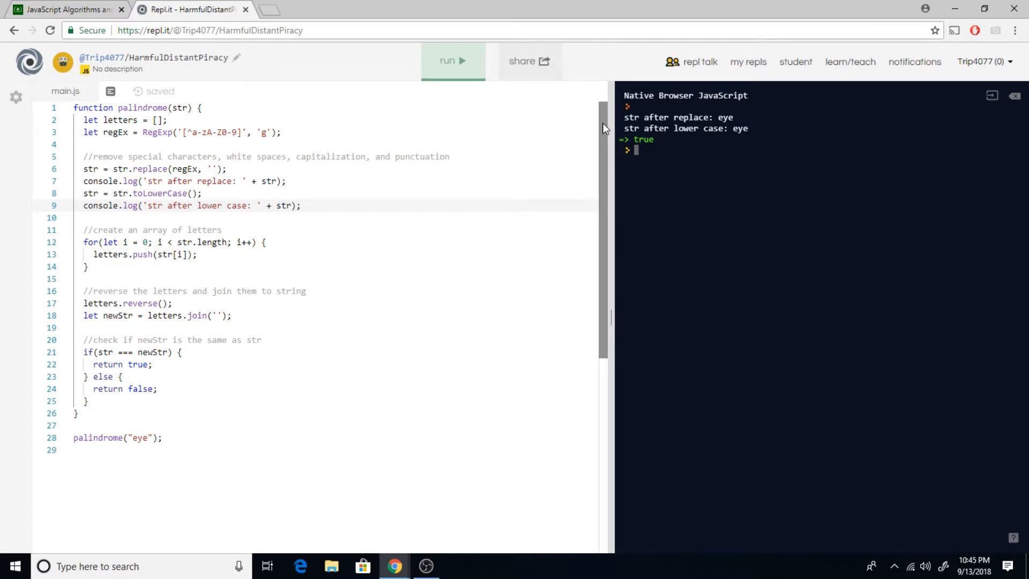
pyautogui.hotkey('ctrl', 'shift', 'Tab')
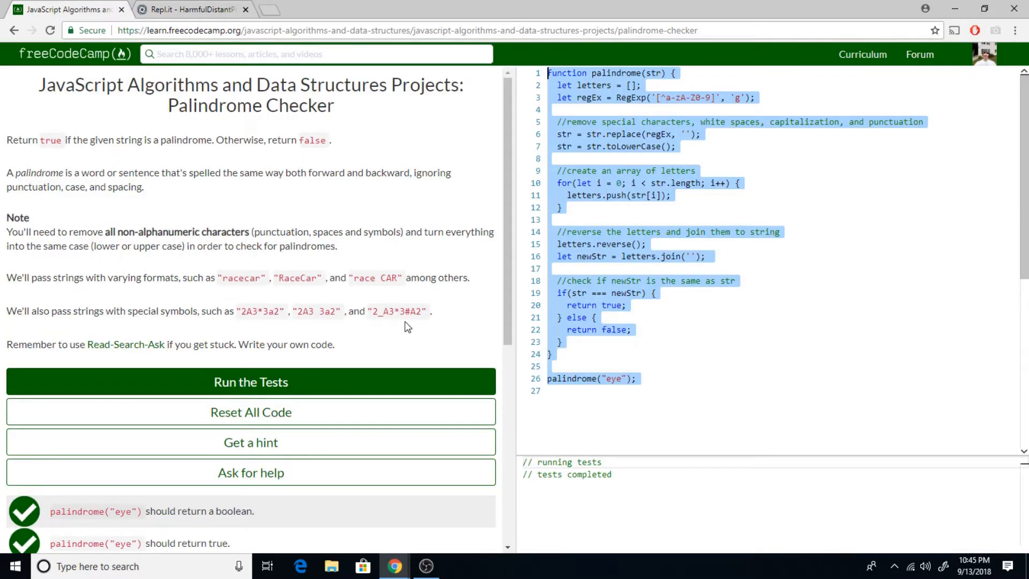
pyautogui.click(692, 318)
pyautogui.scroll(-3, 269, 427)
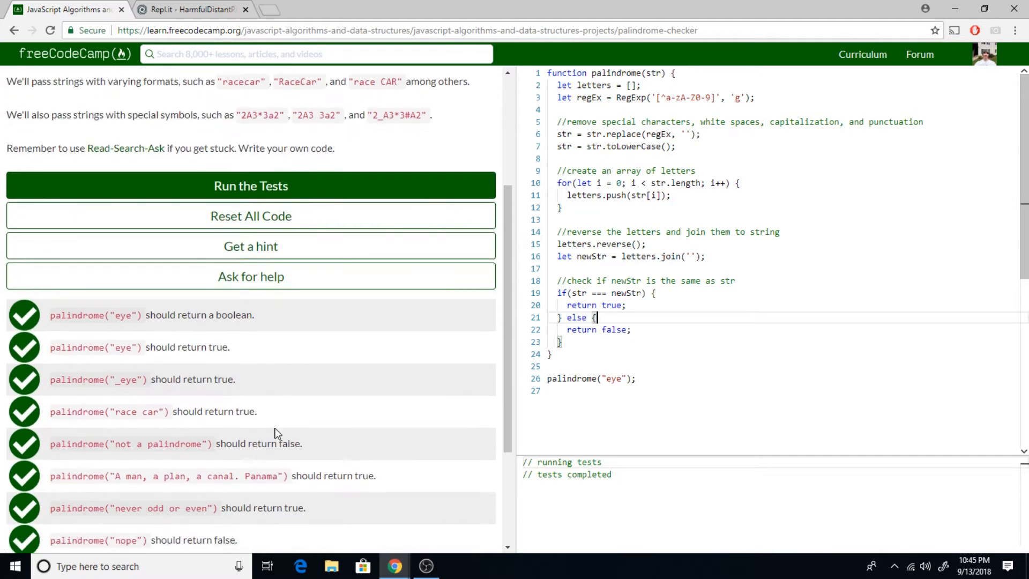
pyautogui.scroll(-2, 276, 433)
pyautogui.scroll(-1, 276, 433)
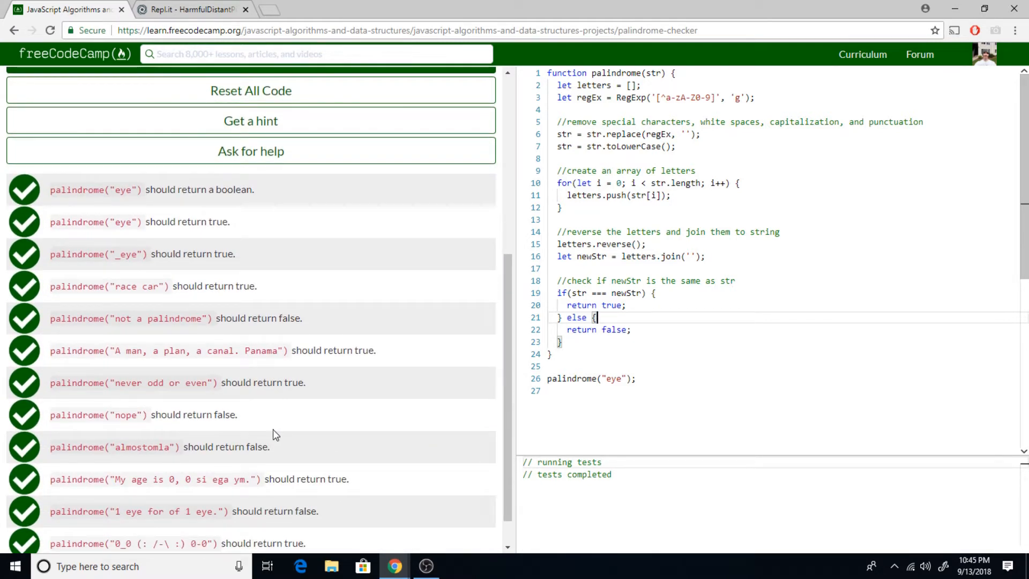
pyautogui.moveTo(111, 351); pyautogui.dragTo(285, 354)
pyautogui.rightClick(276, 354)
pyautogui.click(290, 363)
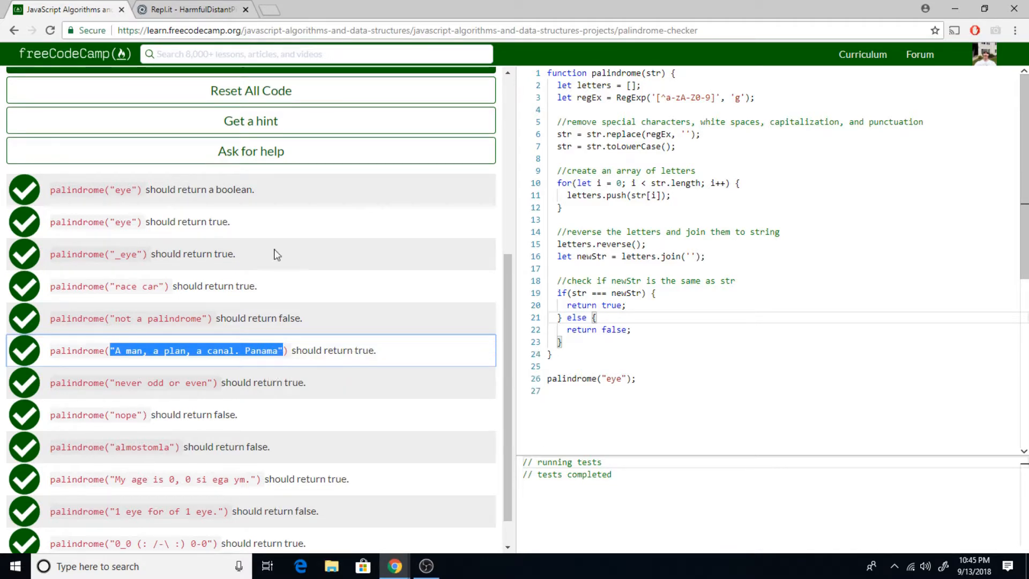
pyautogui.click(193, 9)
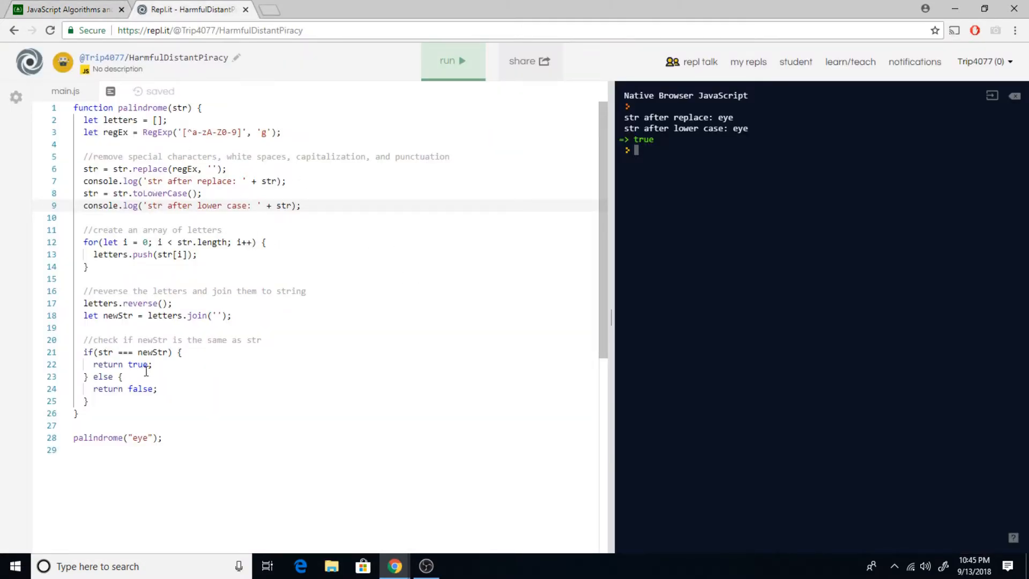
# Replace the "eye" argument on line 28 with "A man, a plan, a canal. Panama"
pyautogui.doubleClick(139, 438)
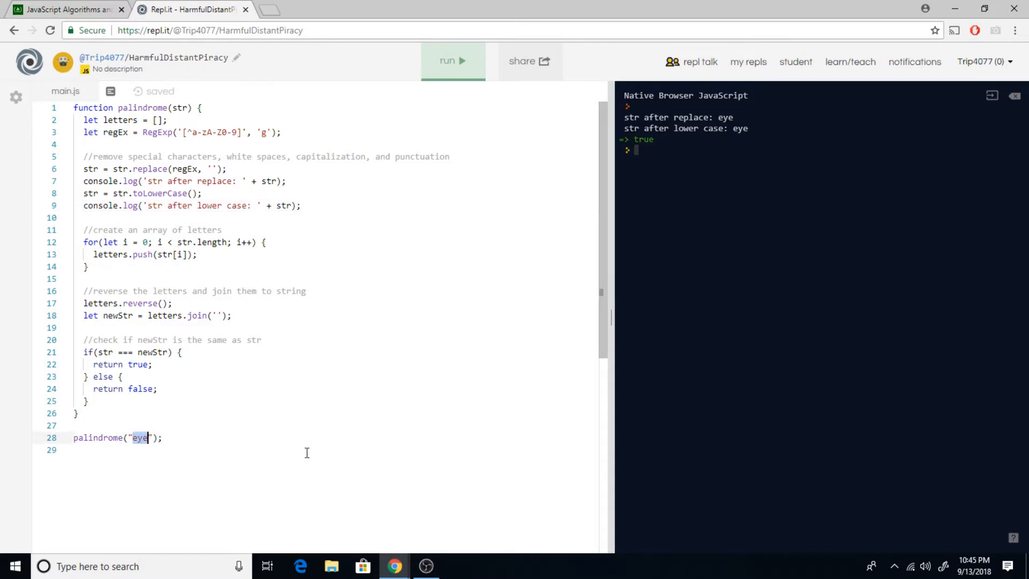
pyautogui.hotkey('ctrl', 'v')
pyautogui.press('BackSpace')
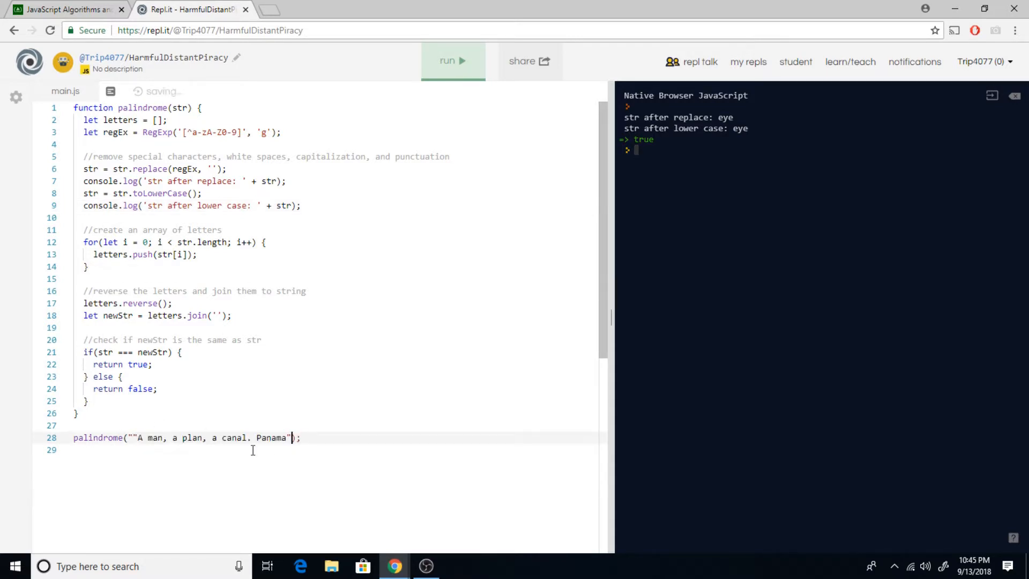
pyautogui.click(136, 438)
pyautogui.press('BackSpace')
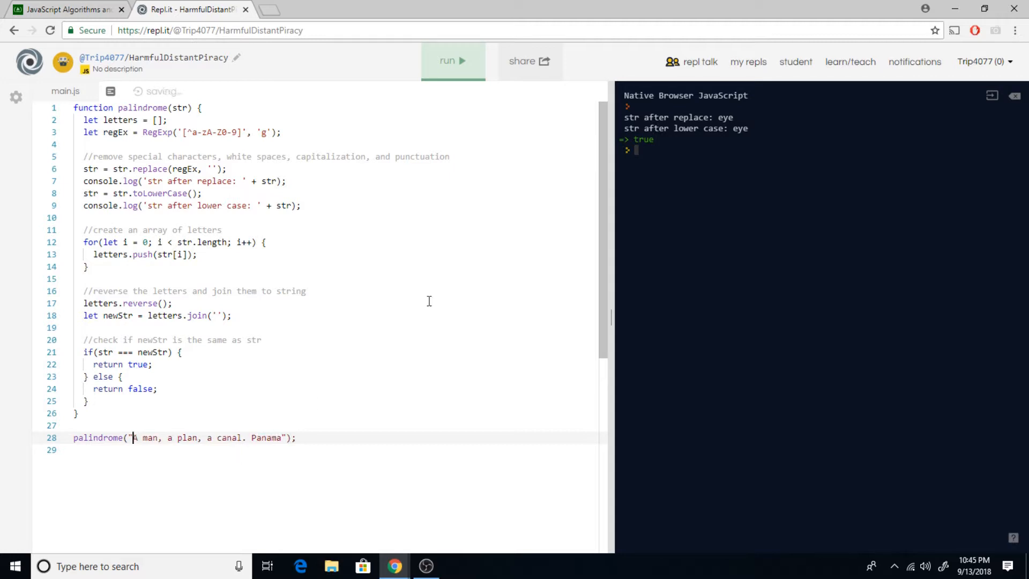
# Run it and inspect the logged AmanaplanacanalPanama and amanaplanacanalpanama strings with true returned
pyautogui.click(452, 61)
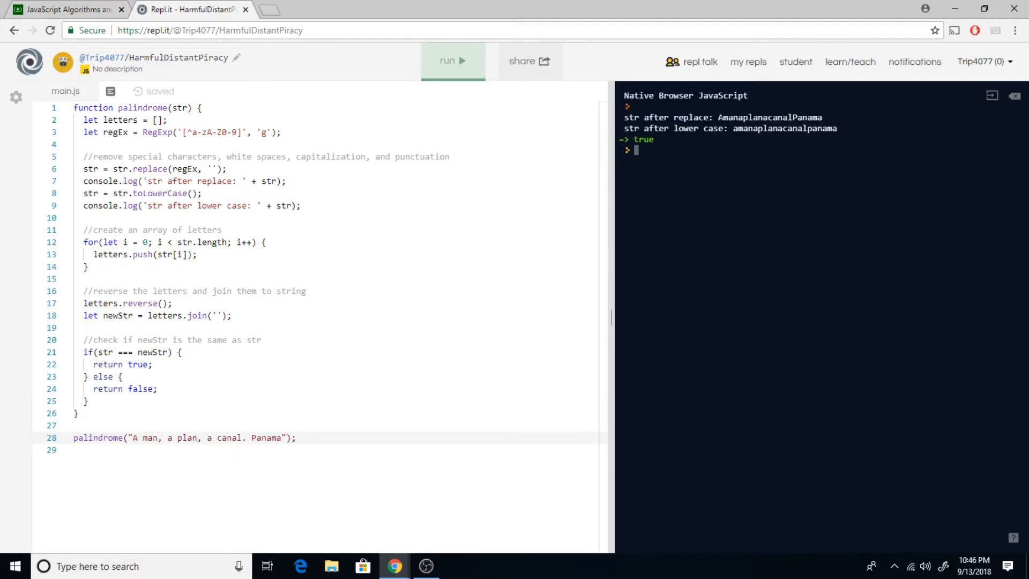
pyautogui.moveTo(719, 118); pyautogui.dragTo(823, 118)
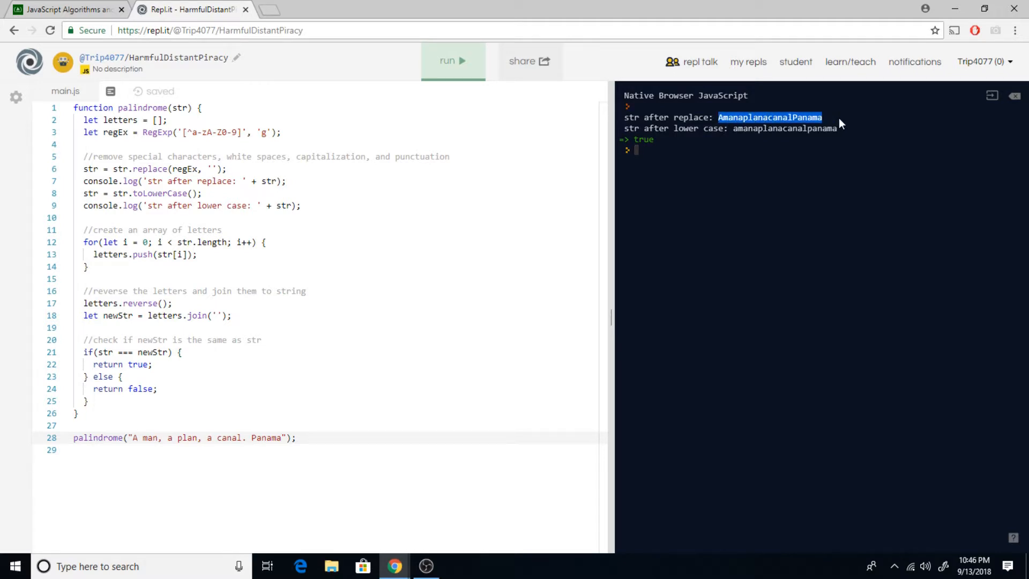
pyautogui.click(831, 191)
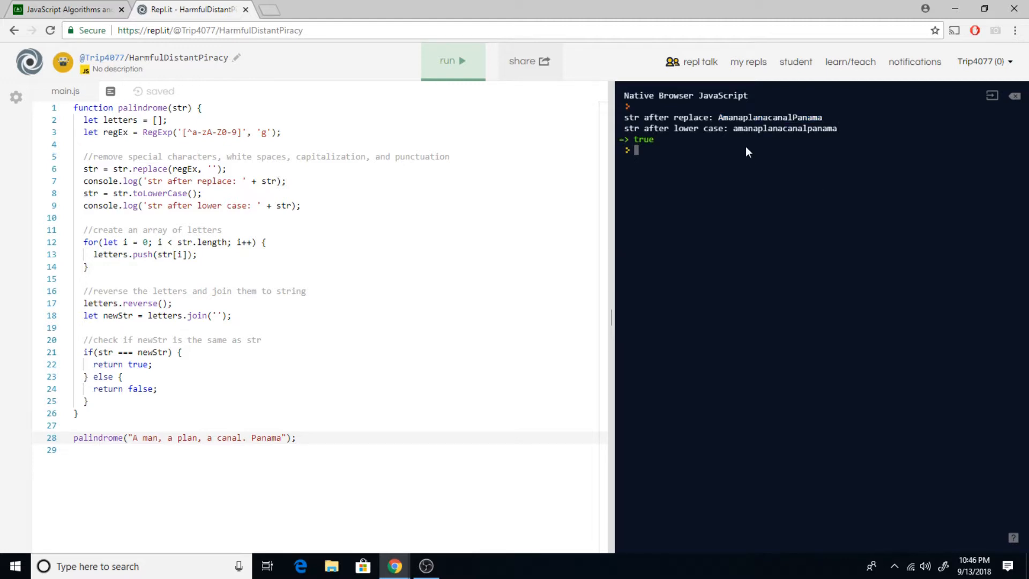
pyautogui.moveTo(734, 129); pyautogui.dragTo(838, 129)
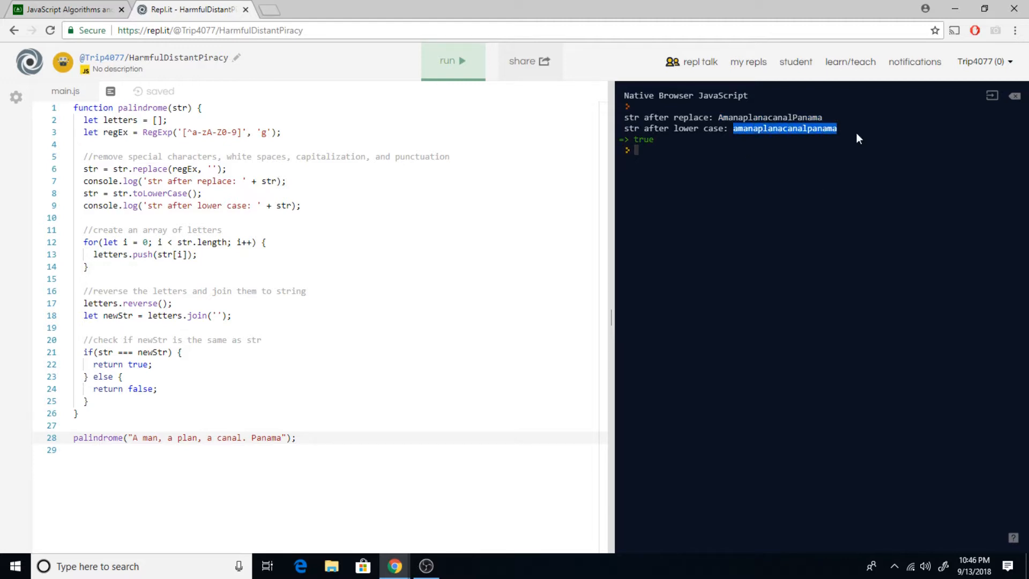
pyautogui.click(860, 161)
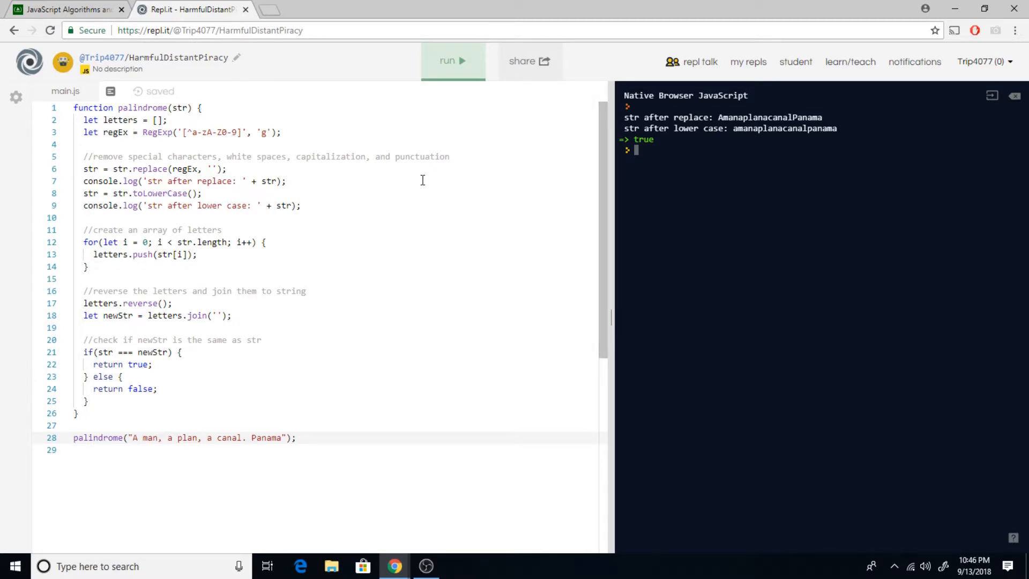
# Comment out the two str debug logs and add console.log(letters) inside the loop
pyautogui.click(233, 256)
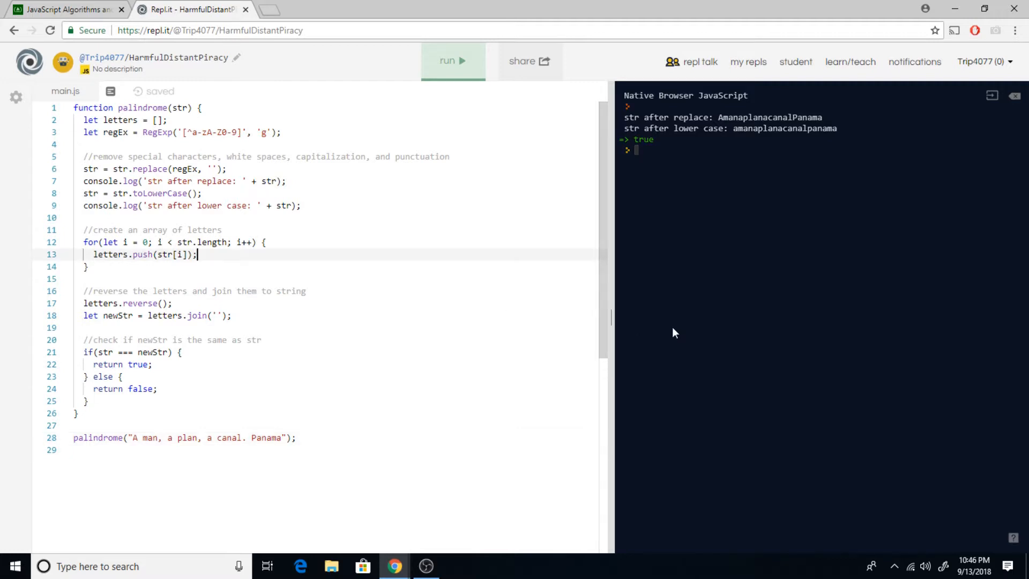
pyautogui.press('Return')
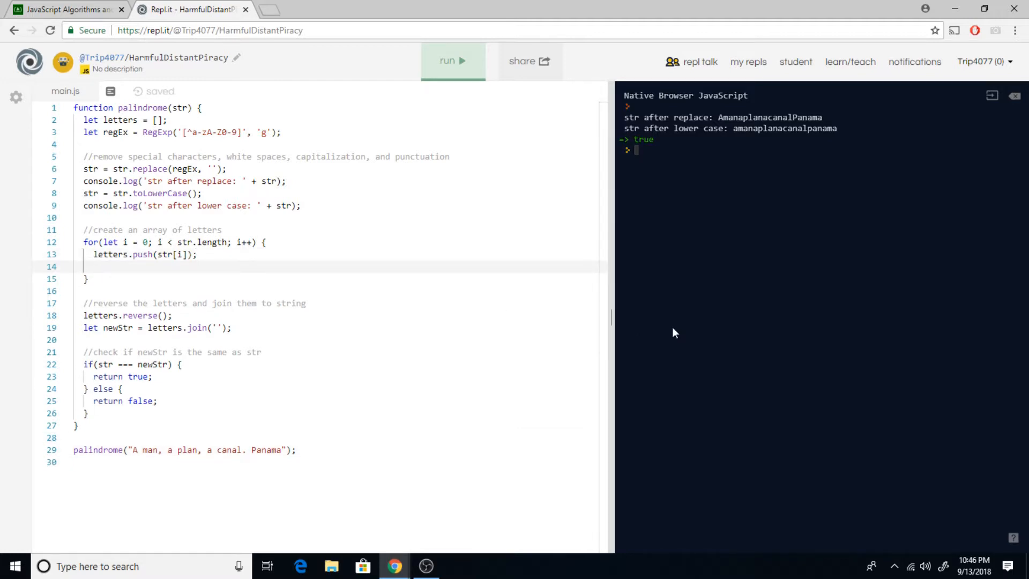
pyautogui.write('console.log')
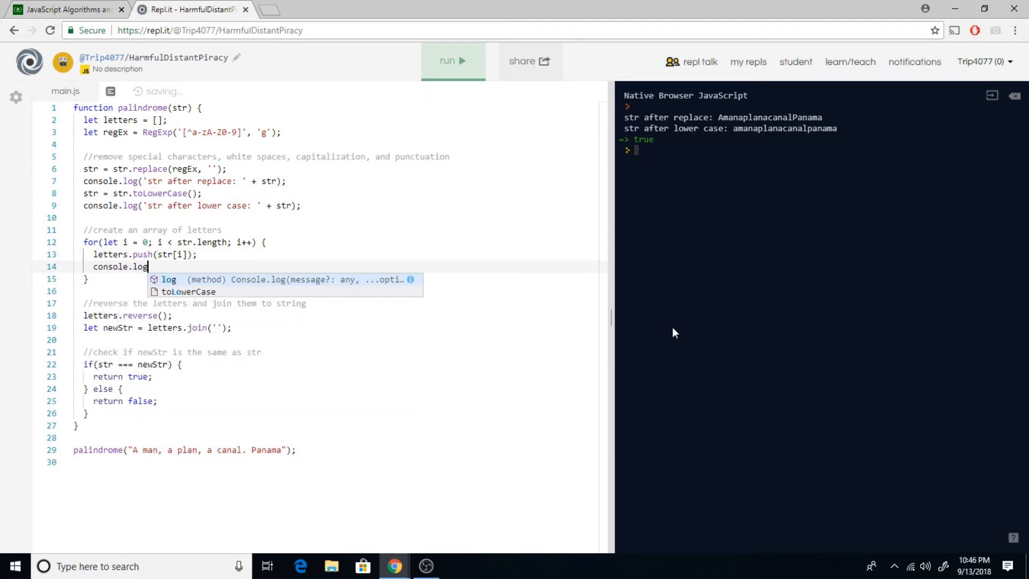
pyautogui.write('(')
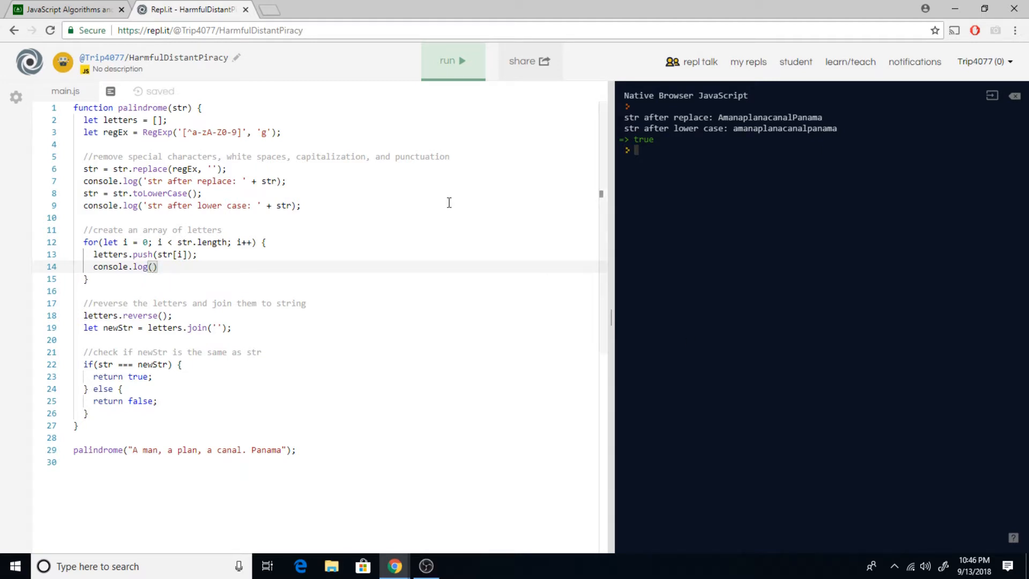
pyautogui.click(85, 180)
pyautogui.write('/')
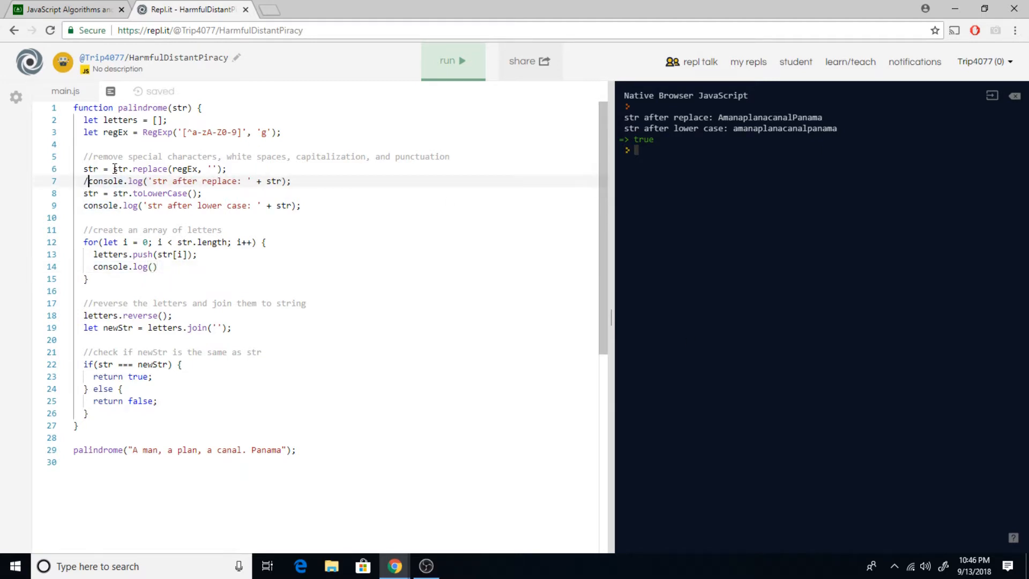
pyautogui.write('/')
pyautogui.click(84, 206)
pyautogui.write('//')
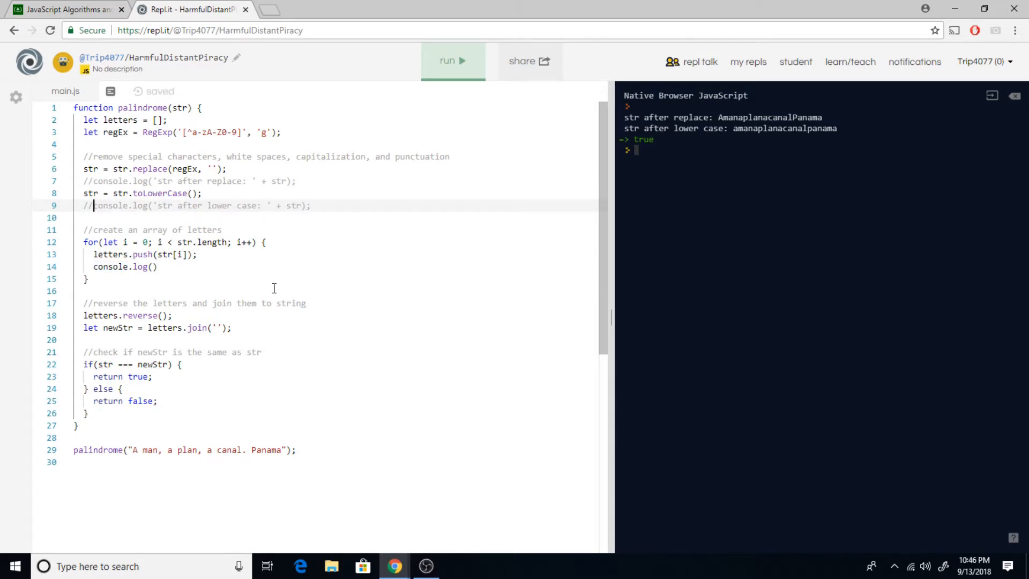
pyautogui.click(153, 267)
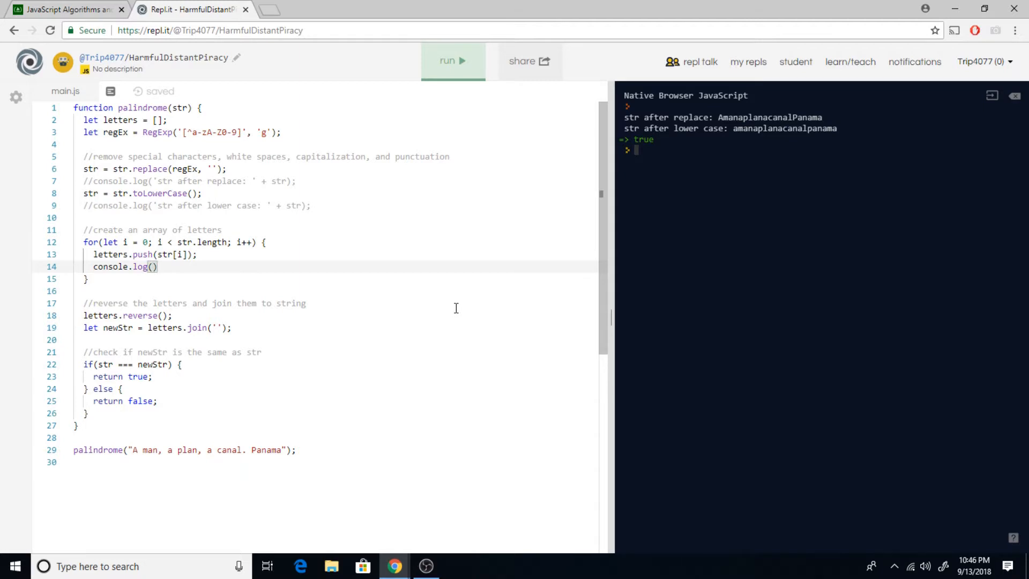
pyautogui.write('letters')
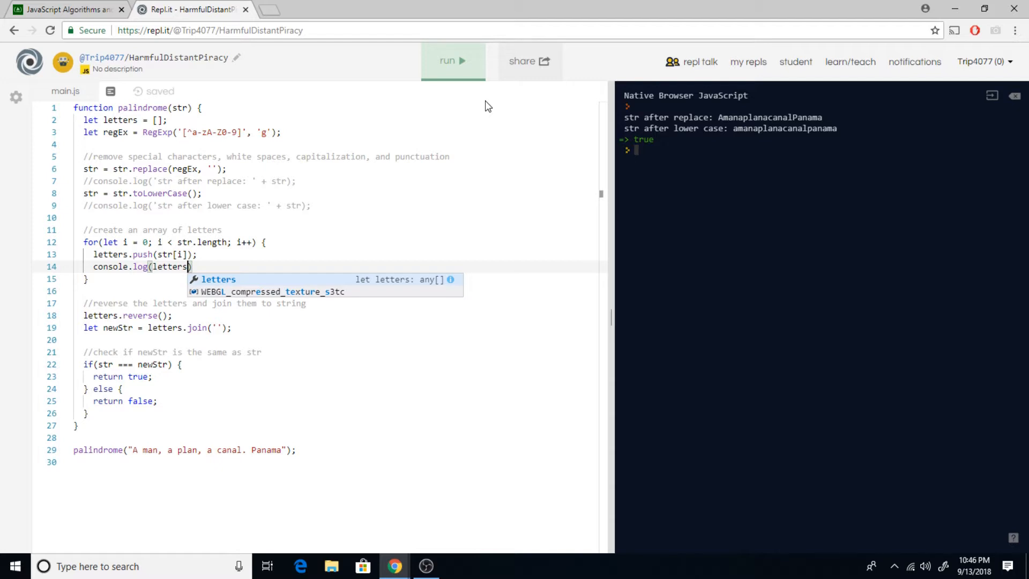
# Run the code and widen the console to view the letters array growing one character per pass
pyautogui.click(453, 60)
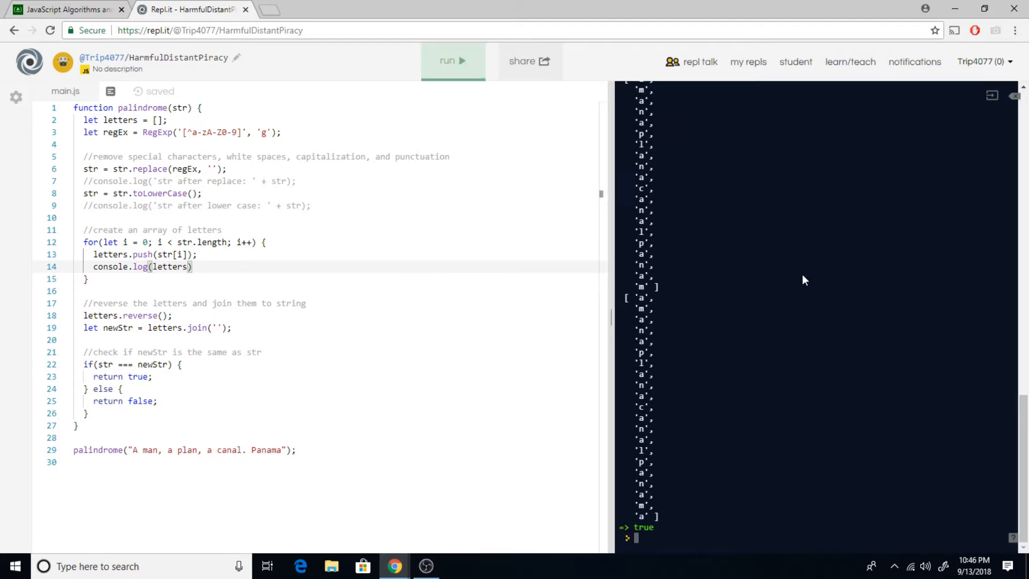
pyautogui.scroll(5, 759, 386)
pyautogui.scroll(5, 759, 385)
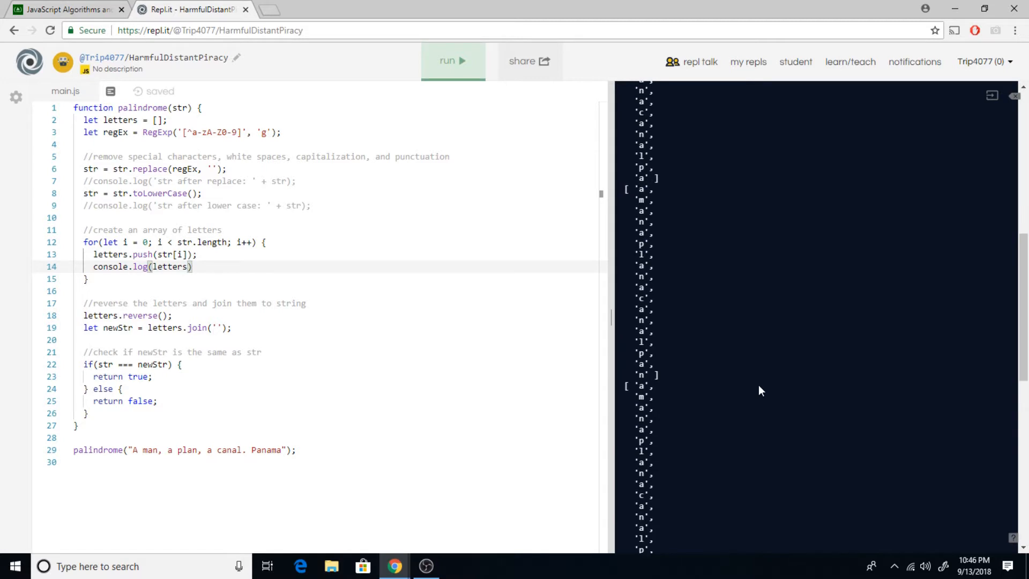
pyautogui.scroll(5, 759, 385)
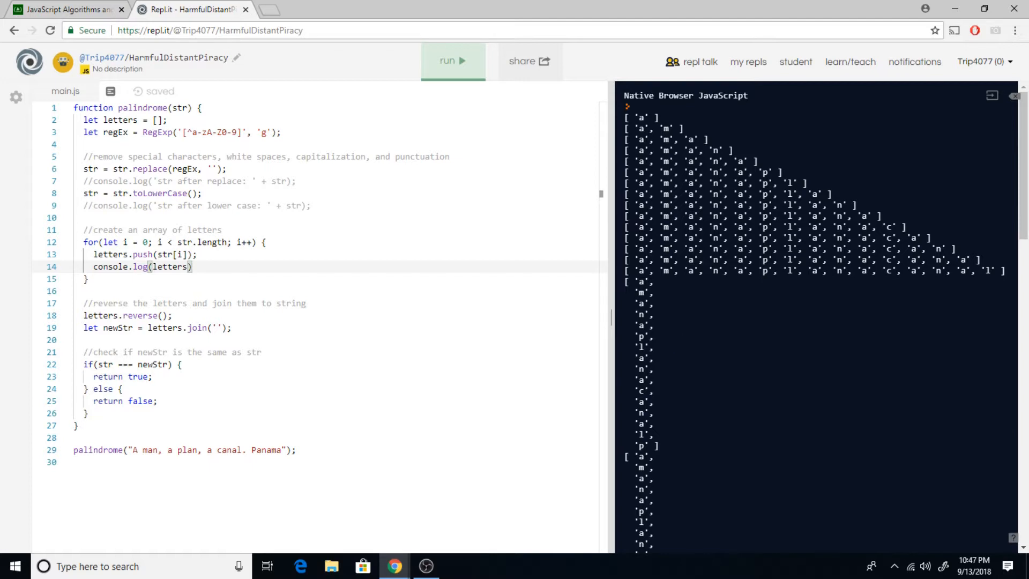
pyautogui.scroll(-5, 674, 403)
pyautogui.scroll(5, 674, 451)
pyautogui.moveTo(624, 95); pyautogui.dragTo(644, 338)
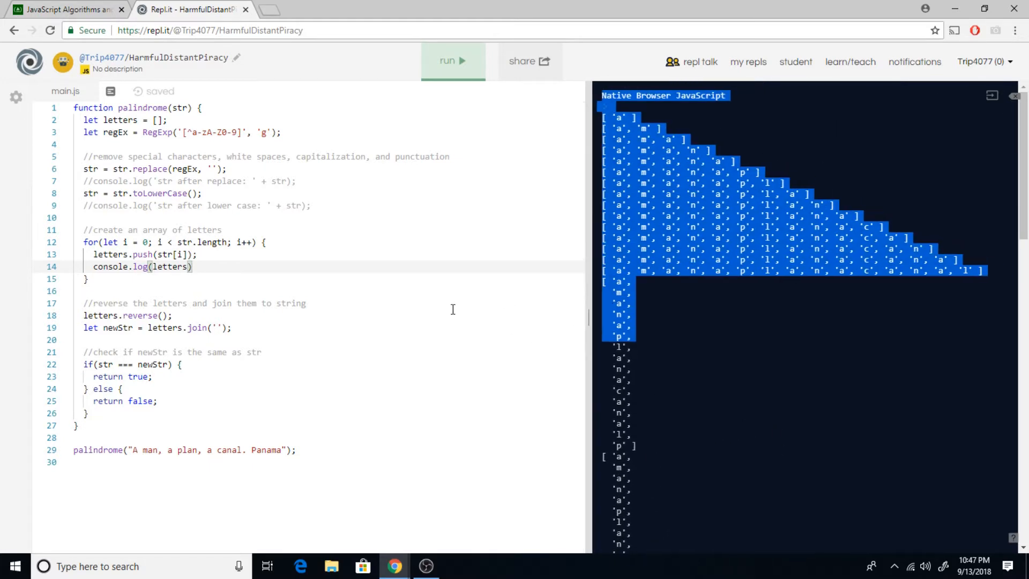
pyautogui.moveTo(591, 310); pyautogui.dragTo(346, 307)
pyautogui.click(546, 330)
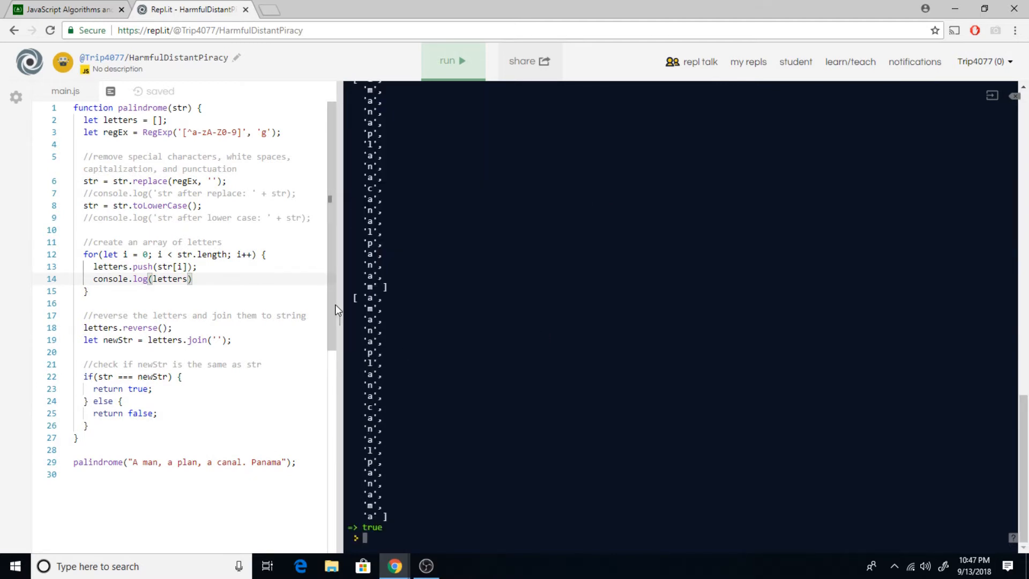
pyautogui.moveTo(336, 305); pyautogui.dragTo(302, 304)
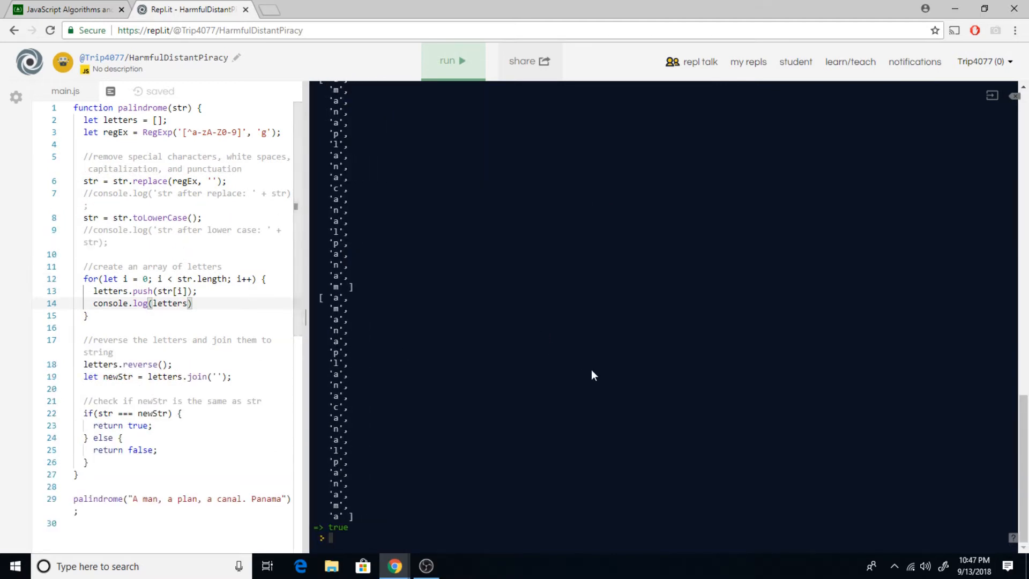
pyautogui.scroll(10, 591, 369)
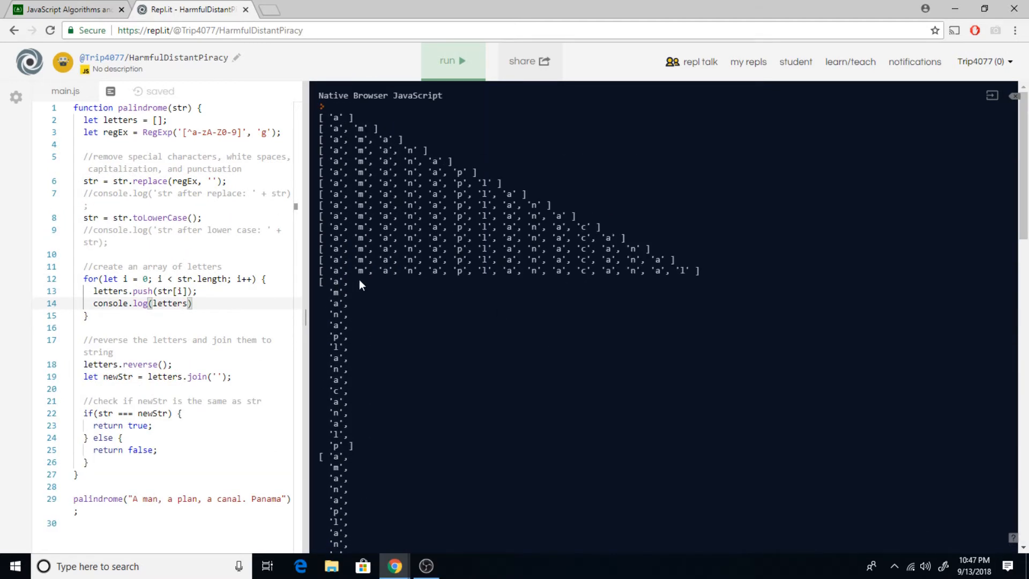
# Inspect the final amanaplanacanalpanama array, then give the editor more room again
pyautogui.moveTo(331, 270); pyautogui.dragTo(359, 271)
pyautogui.click(355, 279)
pyautogui.scroll(-5, 355, 280)
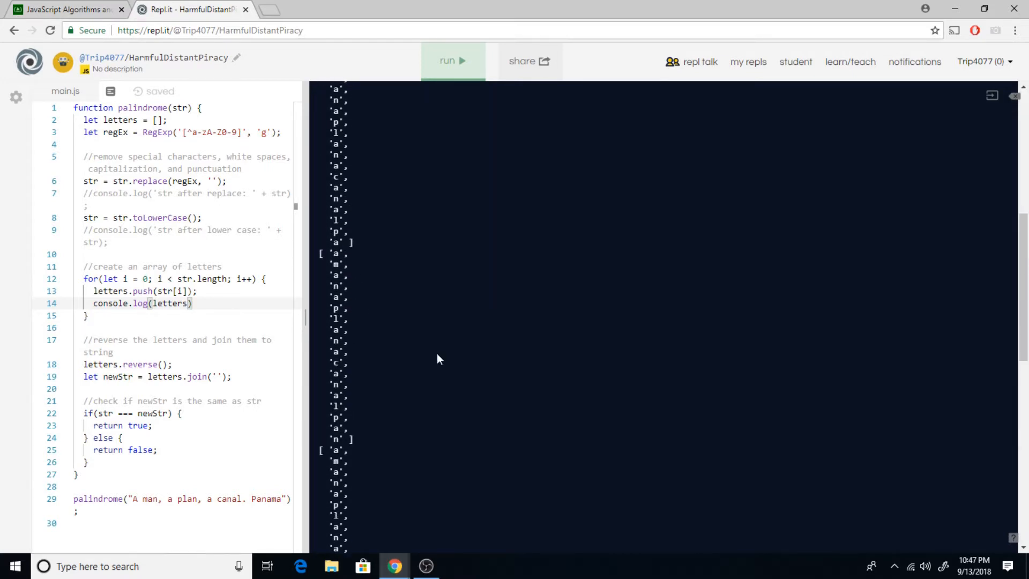
pyautogui.scroll(5, 437, 354)
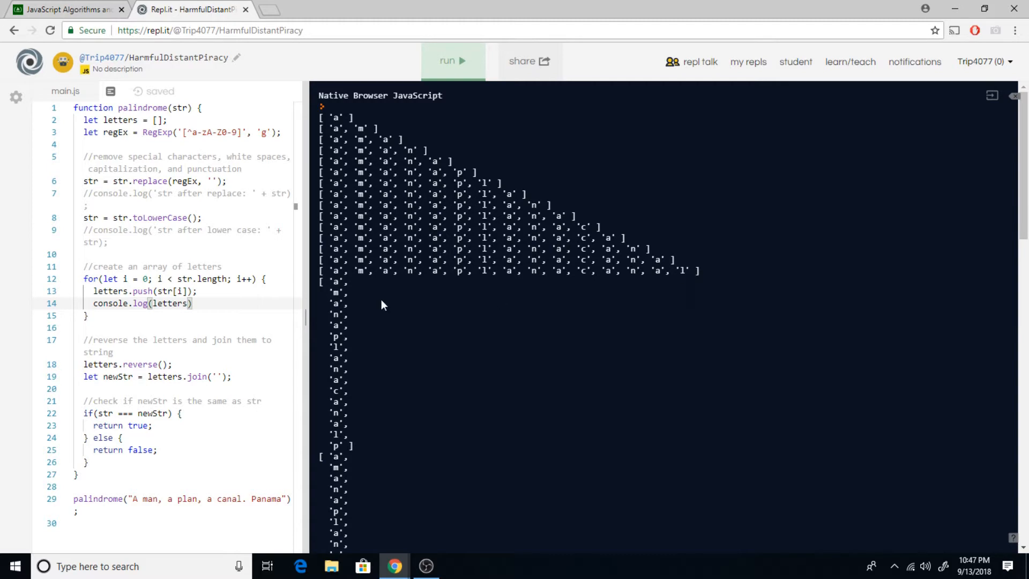
pyautogui.moveTo(307, 318); pyautogui.dragTo(670, 318)
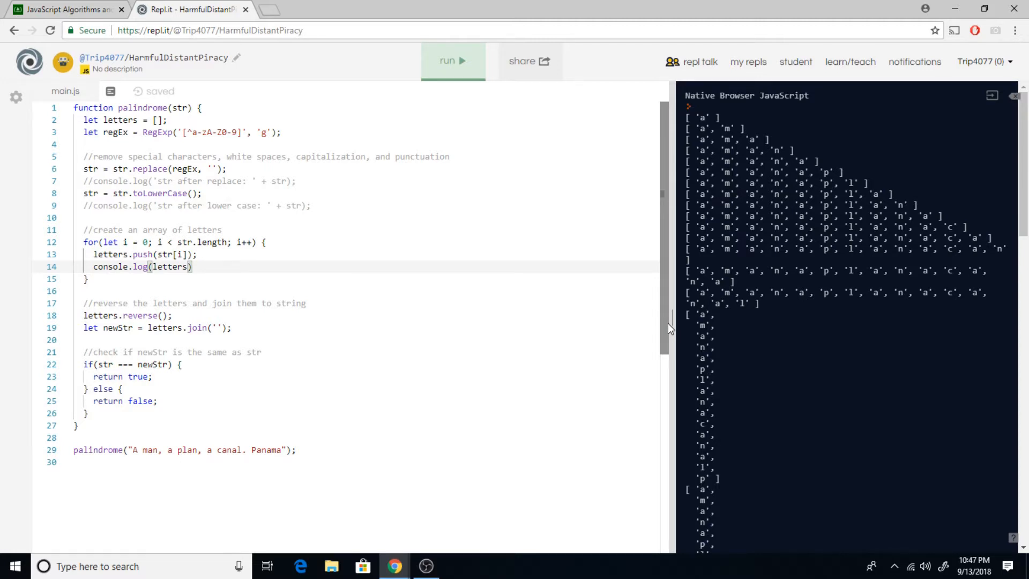
# Comment out the loop's letters log, add console.log(letters) after reverse, and run it
pyautogui.click(93, 266)
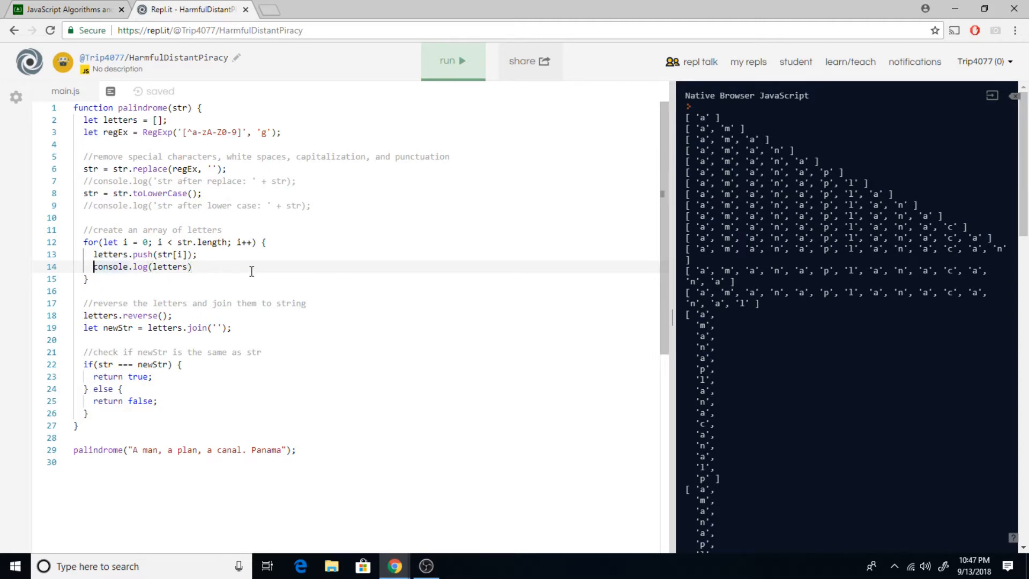
pyautogui.write('//')
pyautogui.click(201, 315)
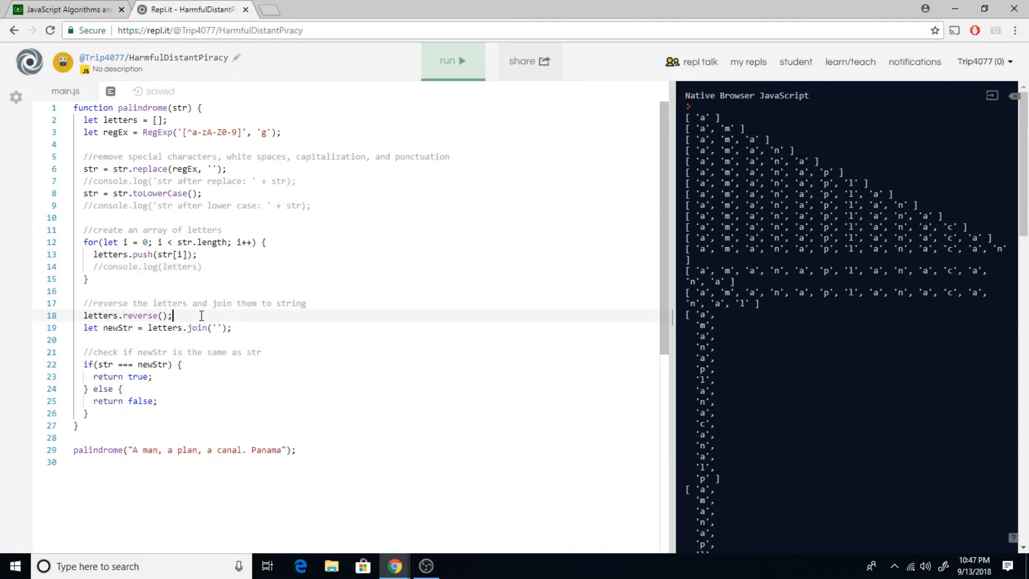
pyautogui.press('Return')
pyautogui.write('console.log')
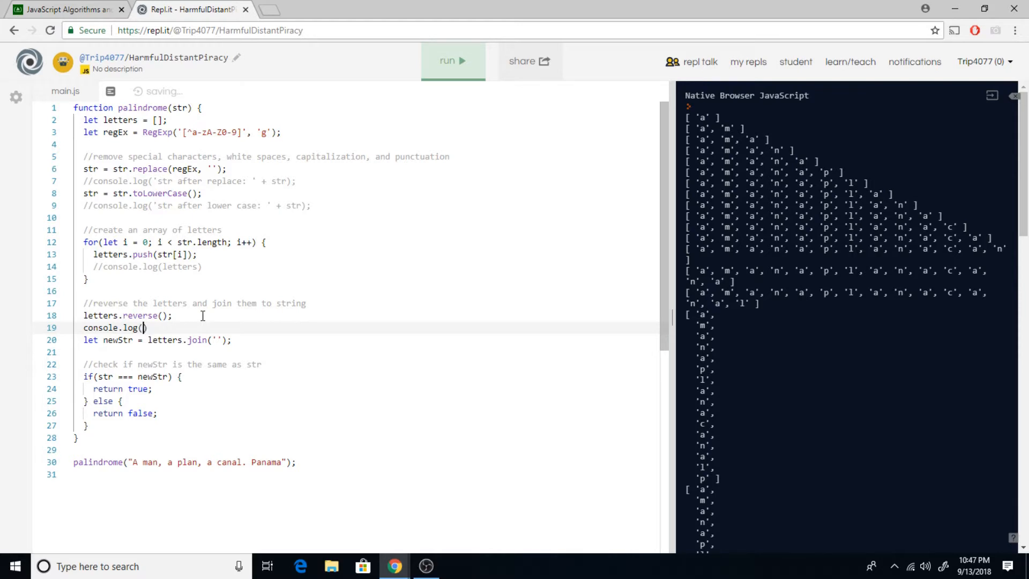
pyautogui.write('(letters')
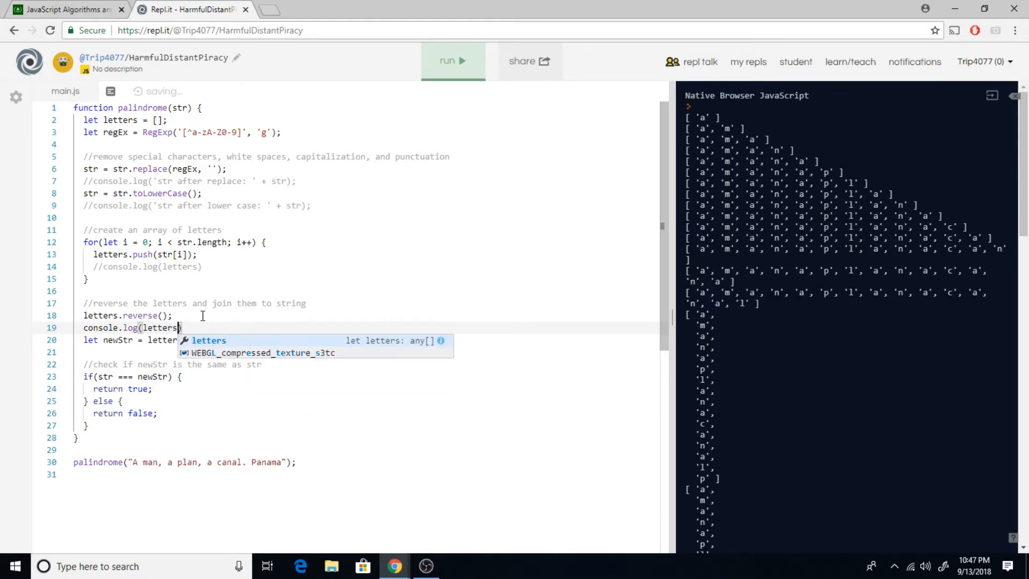
pyautogui.click(453, 60)
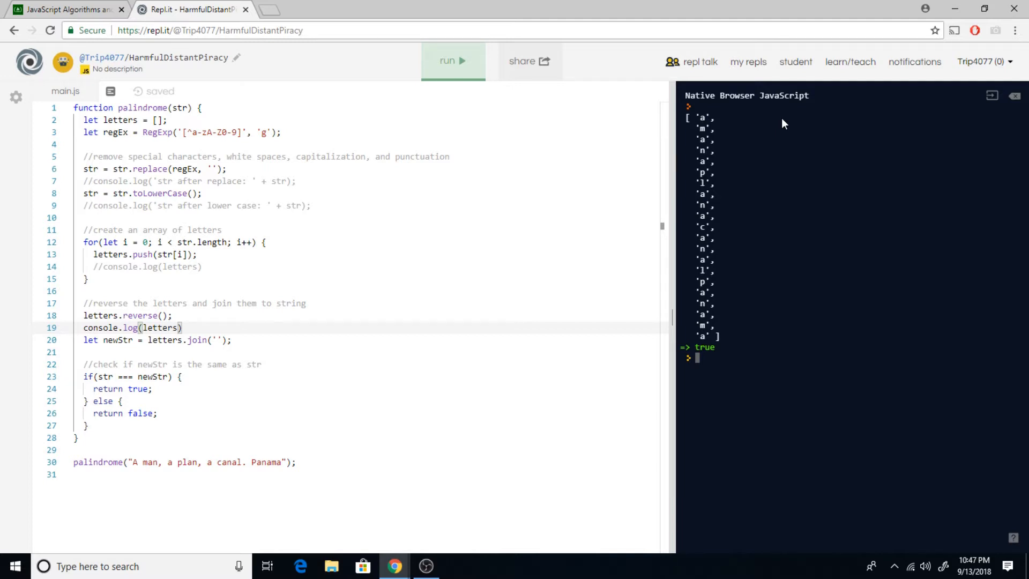
# Append zzzzzz to the test string and run it, seeing the extra z's logged and false returned
pyautogui.click(282, 461)
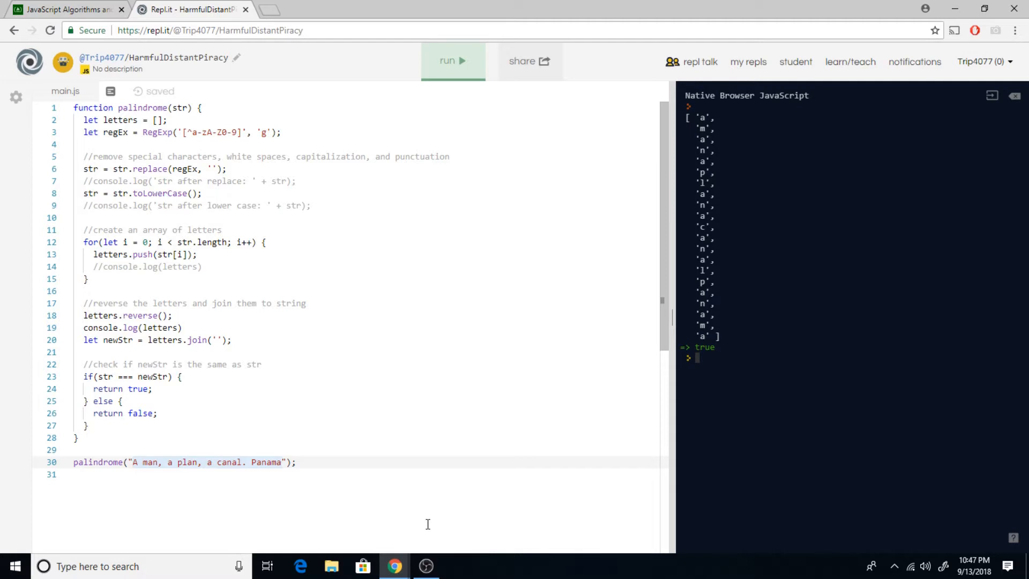
pyautogui.write('zzzzzz')
pyautogui.click(453, 62)
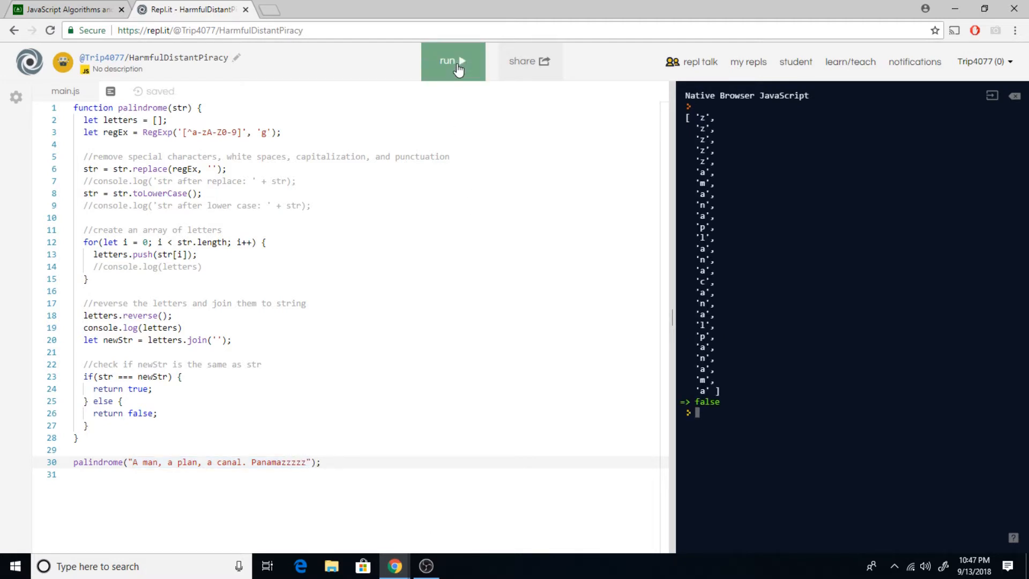
pyautogui.moveTo(693, 117); pyautogui.dragTo(724, 167)
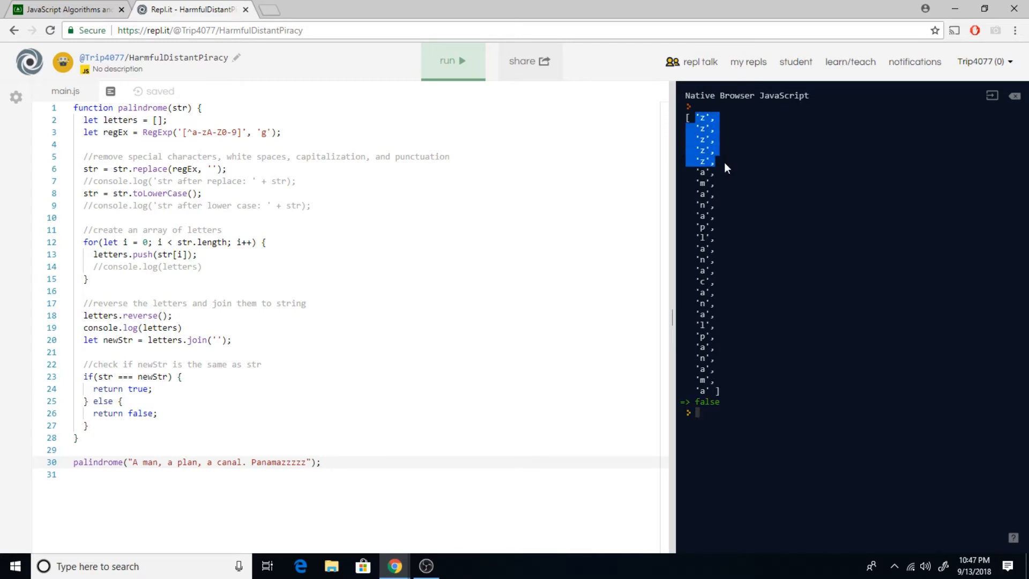
# Delete the extra z's to restore the Panama phrase and comment out the reversed letters log
pyautogui.click(297, 503)
pyautogui.moveTo(308, 463); pyautogui.dragTo(282, 462)
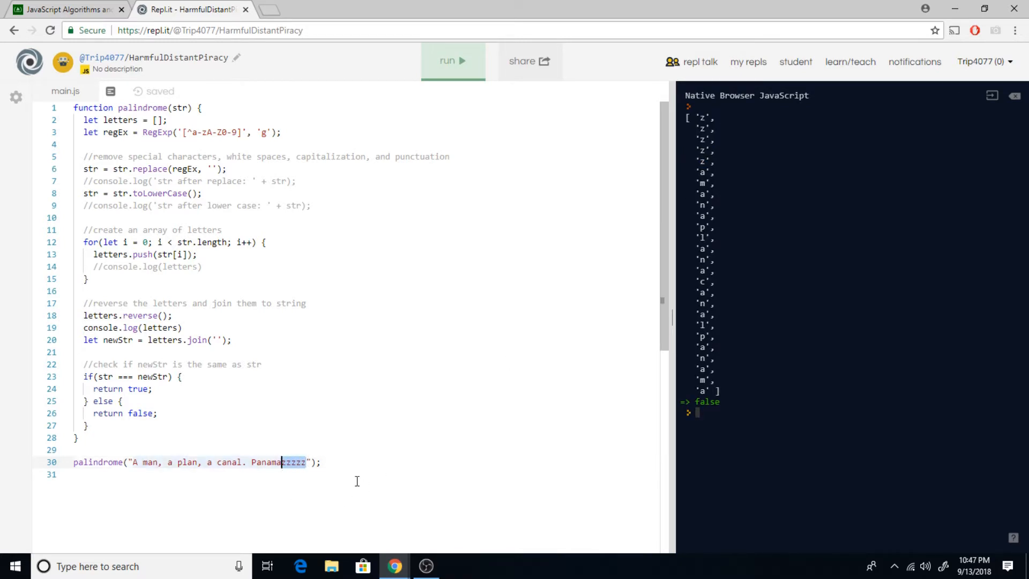
pyautogui.press('BackSpace')
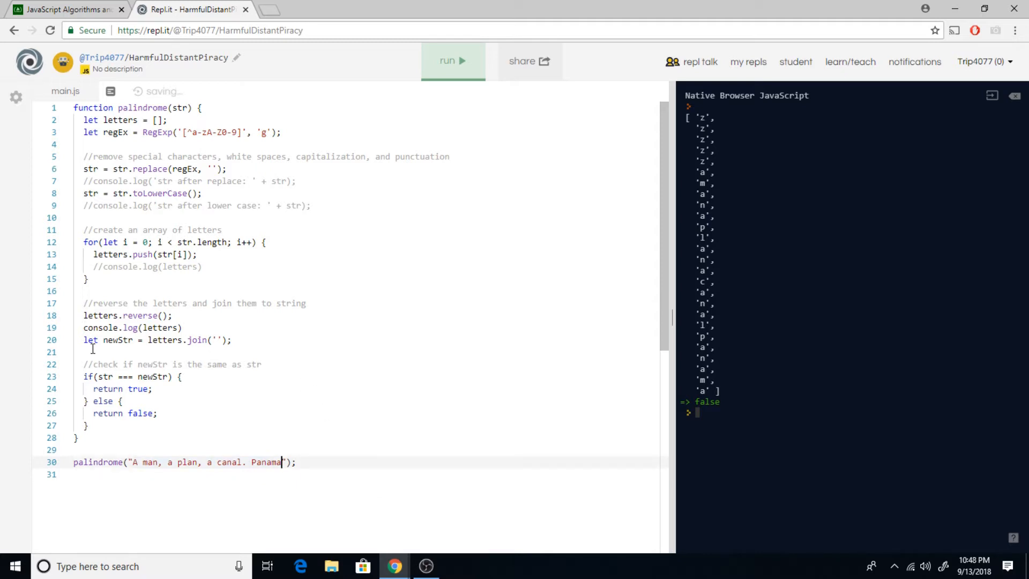
pyautogui.click(84, 328)
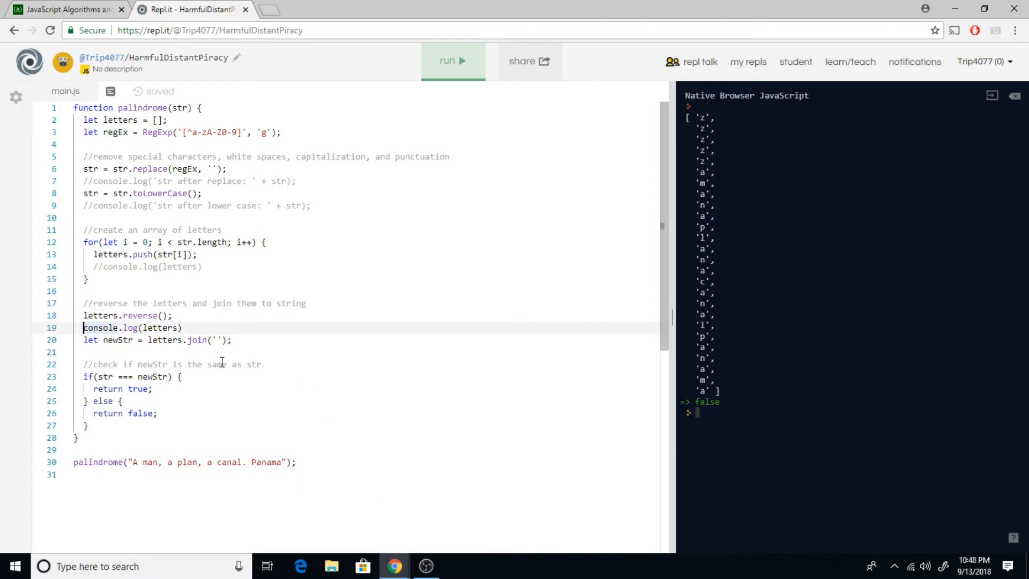
pyautogui.write('//')
pyautogui.click(245, 340)
# Add console.log(newStr) after the join step and run the checker
pyautogui.press('Return')
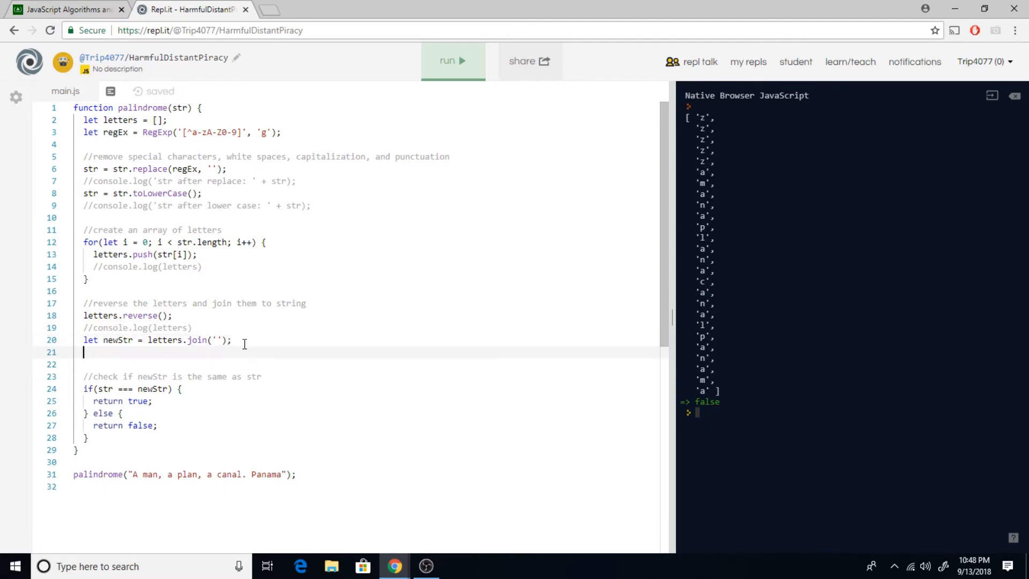
pyautogui.write('console.log')
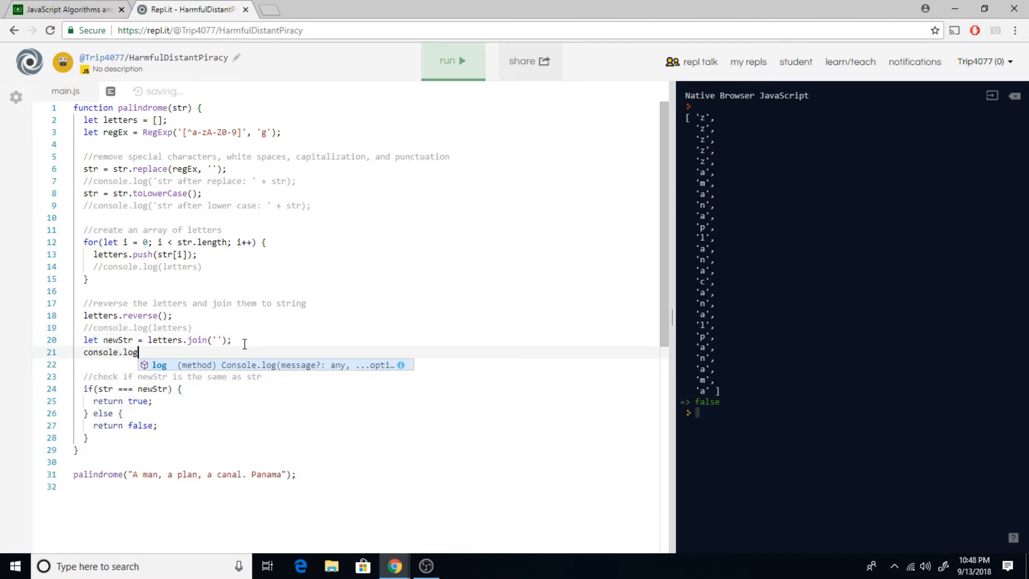
pyautogui.write('(newS')
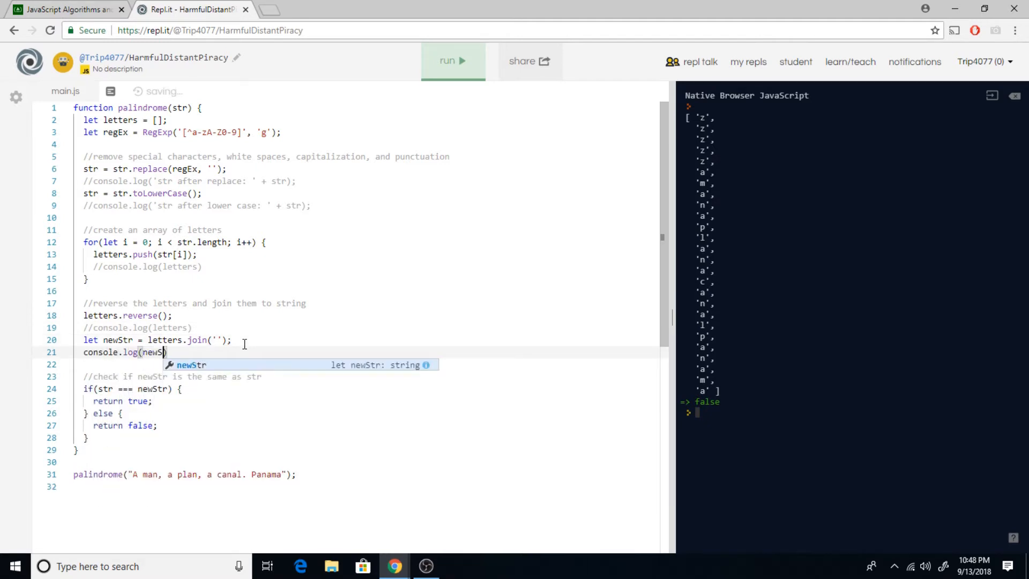
pyautogui.write('tr);')
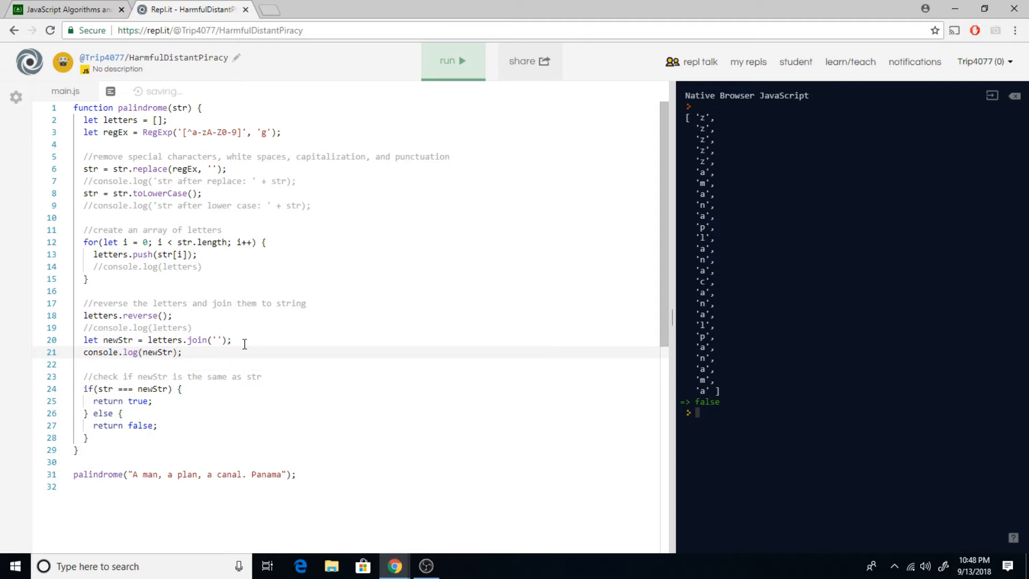
pyautogui.click(436, 63)
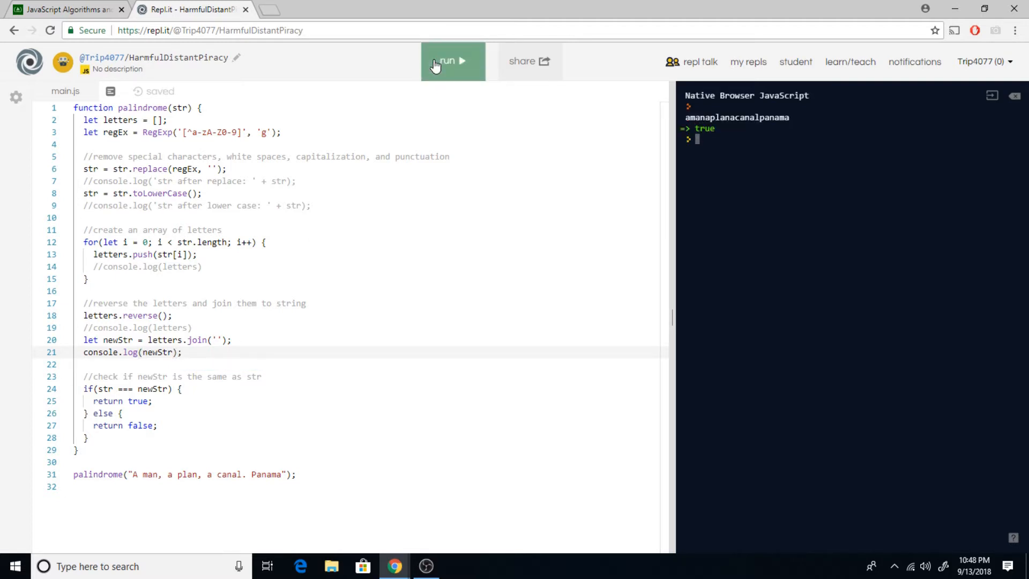
# Append zzzzzz after Panama and run, logging zzzzzzamanaplanacanalpanama and returning false
pyautogui.click(282, 475)
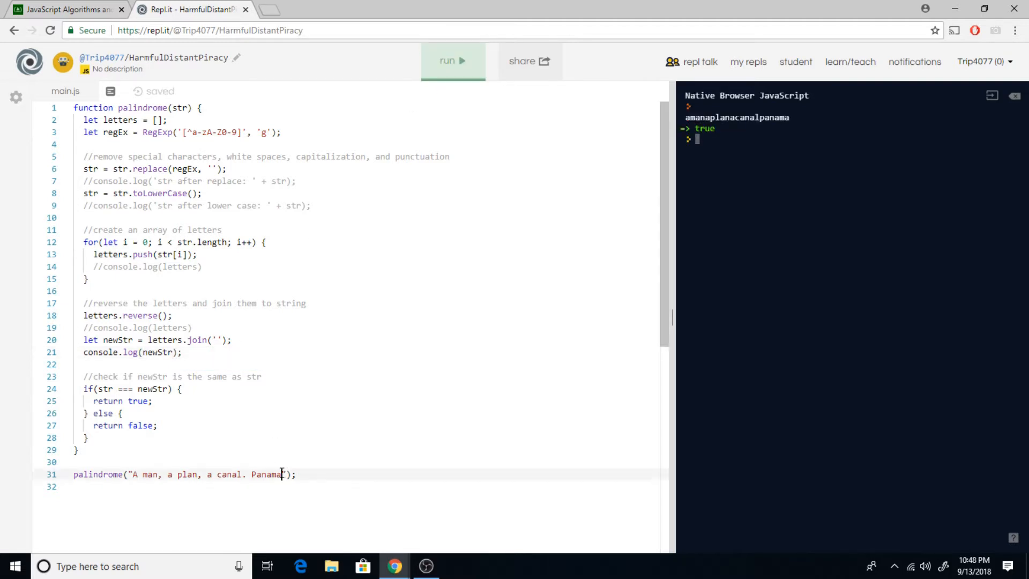
pyautogui.write('zzzzzz')
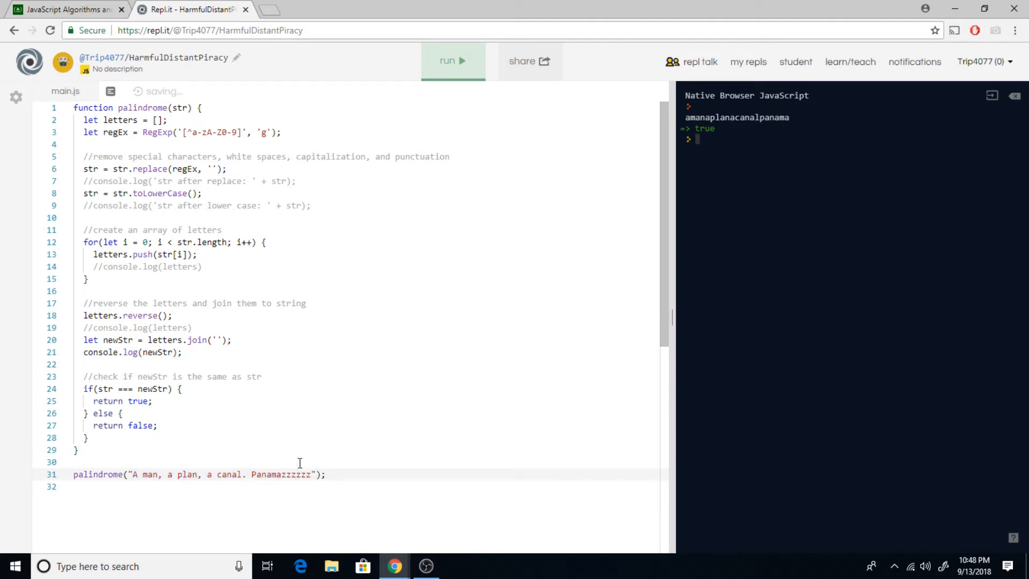
pyautogui.click(458, 70)
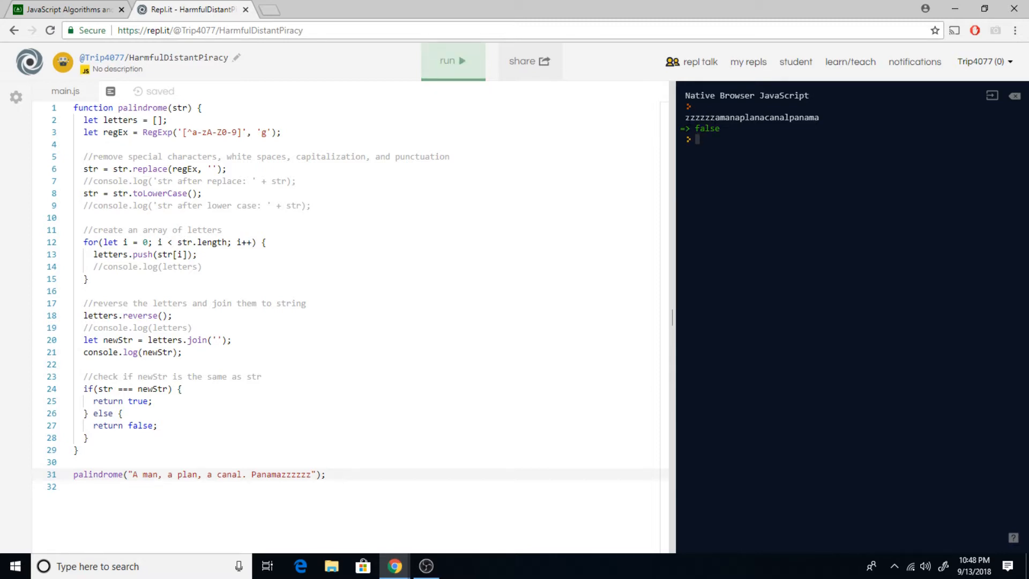
pyautogui.moveTo(686, 118); pyautogui.dragTo(826, 118)
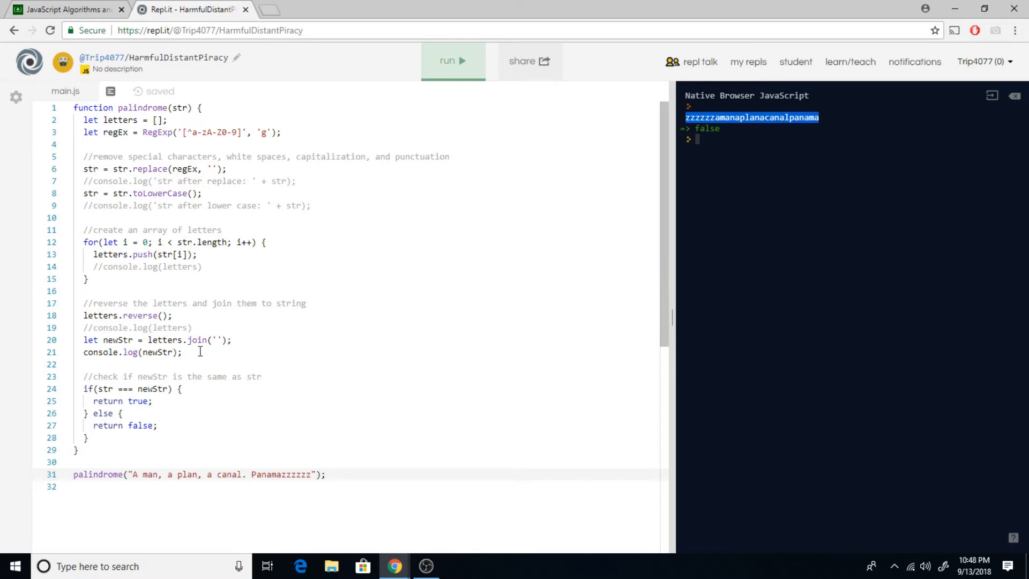
# Comment out the newStr log and review the trailing z's with the false result
pyautogui.click(83, 353)
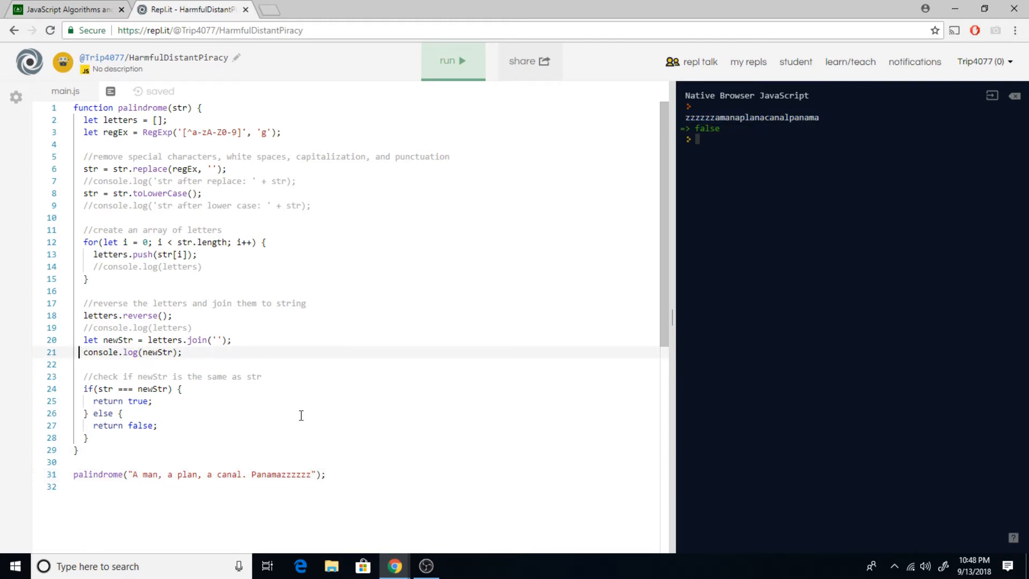
pyautogui.write('//')
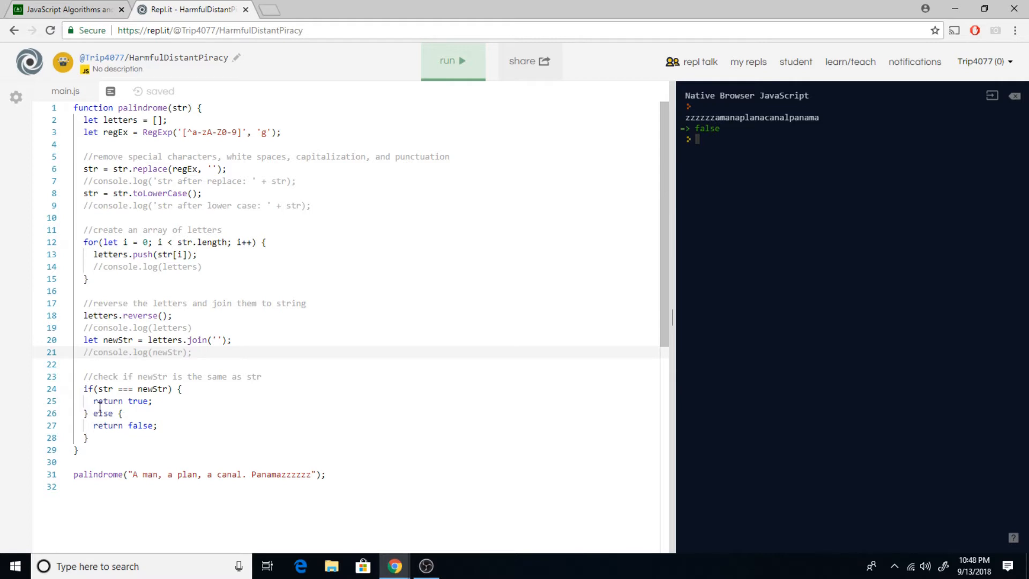
pyautogui.moveTo(94, 401); pyautogui.dragTo(119, 413)
pyautogui.click(217, 423)
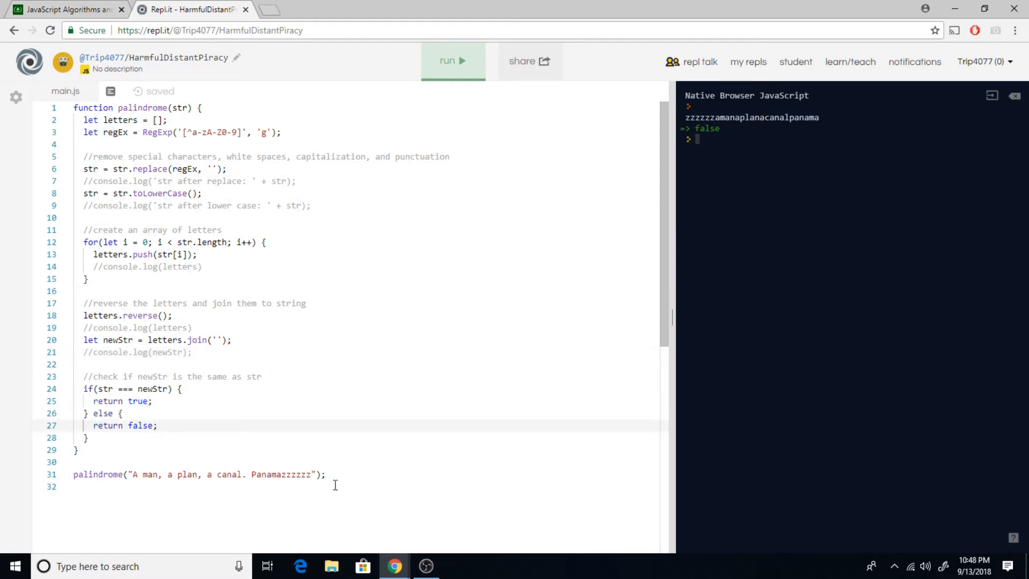
pyautogui.moveTo(312, 474); pyautogui.dragTo(292, 474)
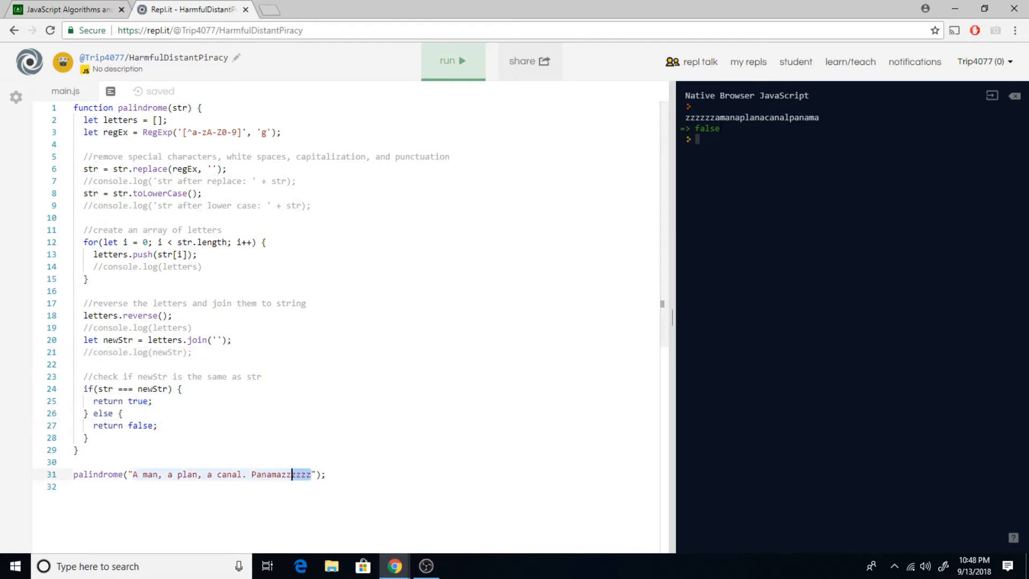
pyautogui.doubleClick(707, 129)
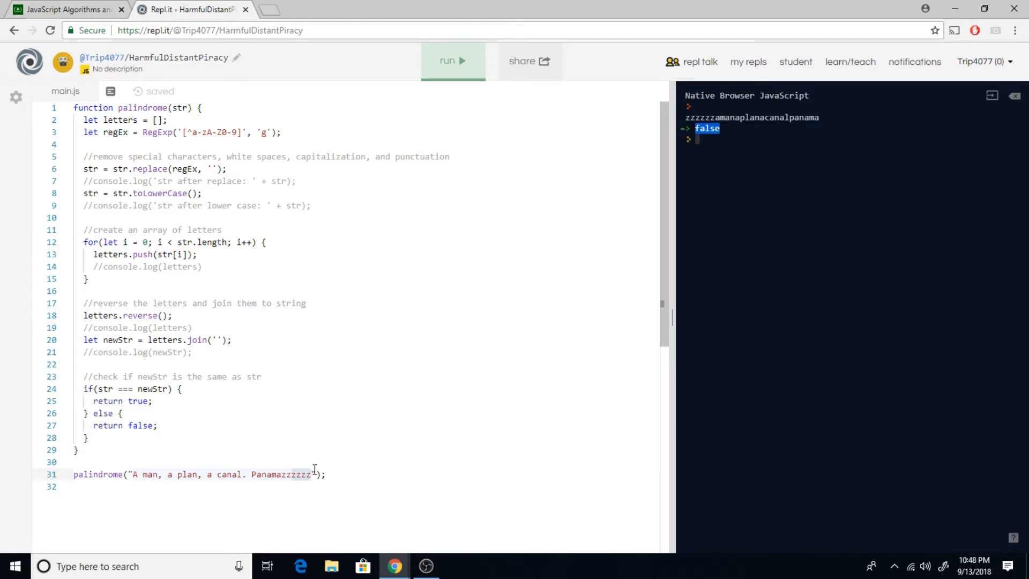
pyautogui.moveTo(281, 475); pyautogui.dragTo(312, 475)
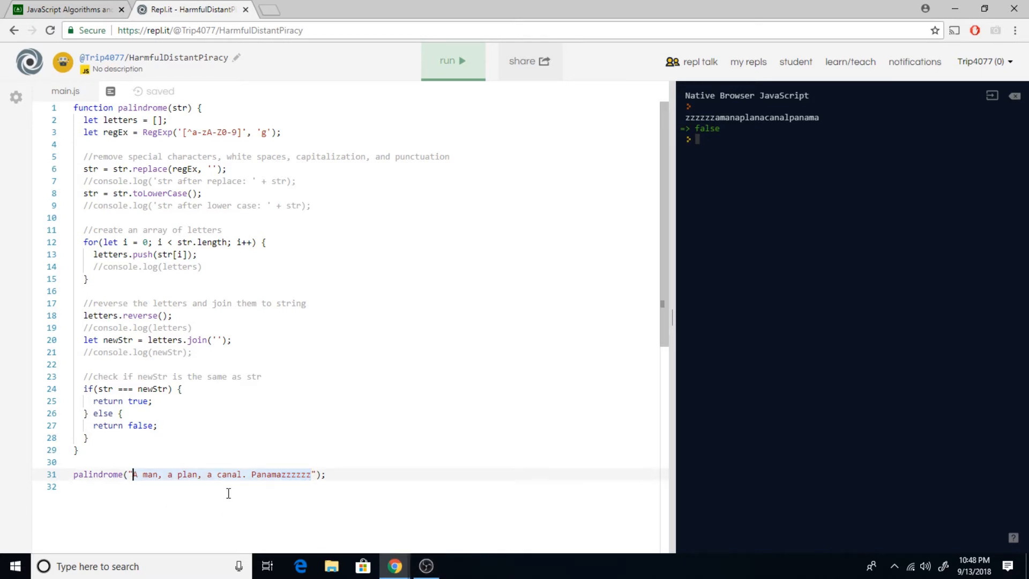
pyautogui.write('zzzzzz')
# Pad zzzzzz at the start of the test string too and run, returning true
pyautogui.click(453, 61)
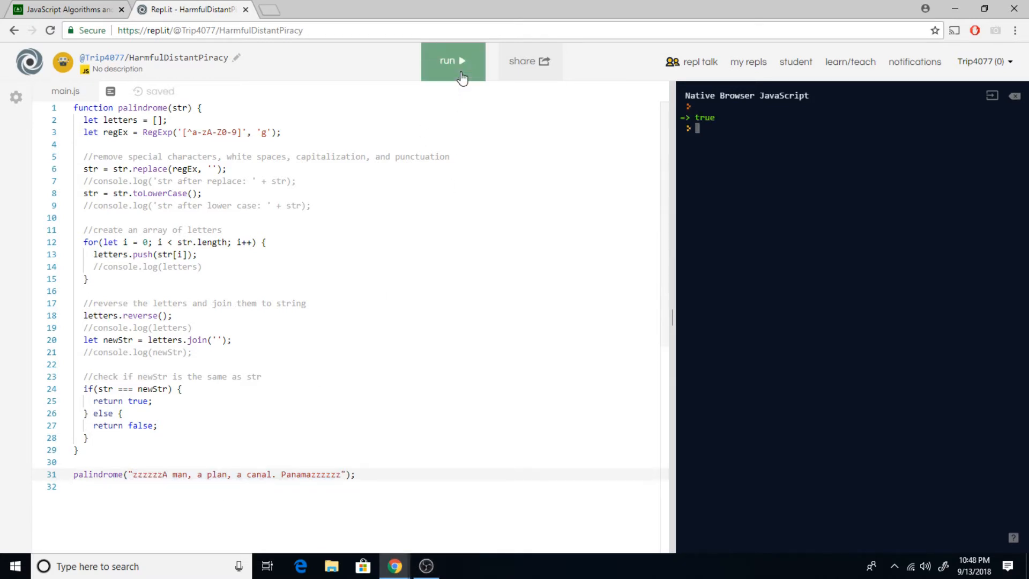
pyautogui.doubleClick(705, 118)
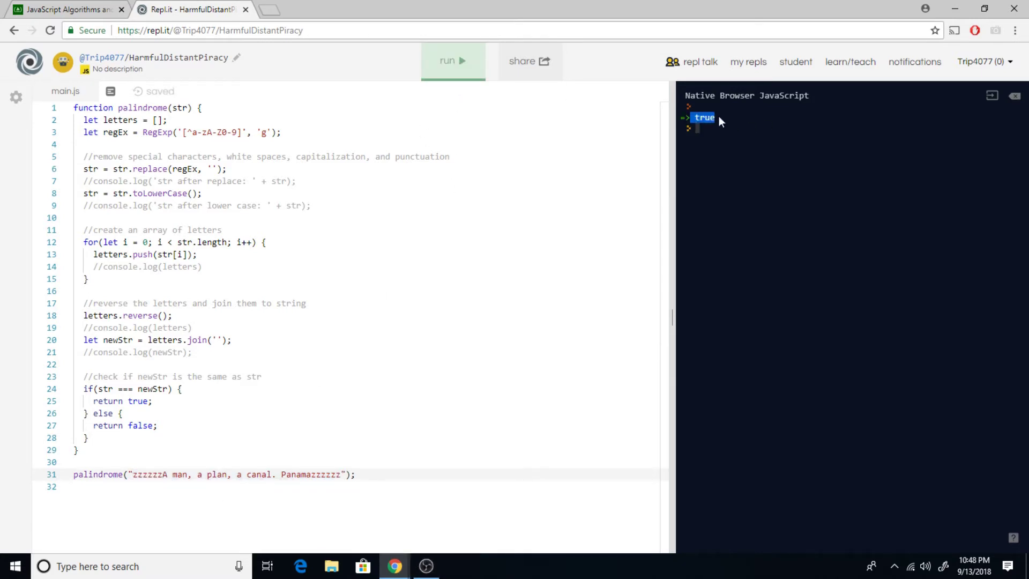
pyautogui.click(761, 190)
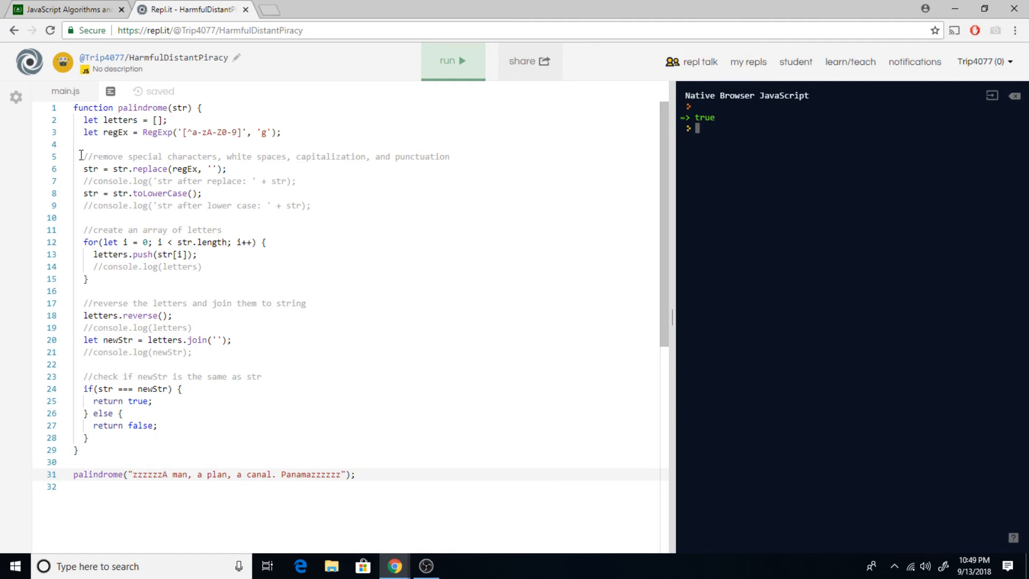
pyautogui.moveTo(83, 156); pyautogui.dragTo(447, 158)
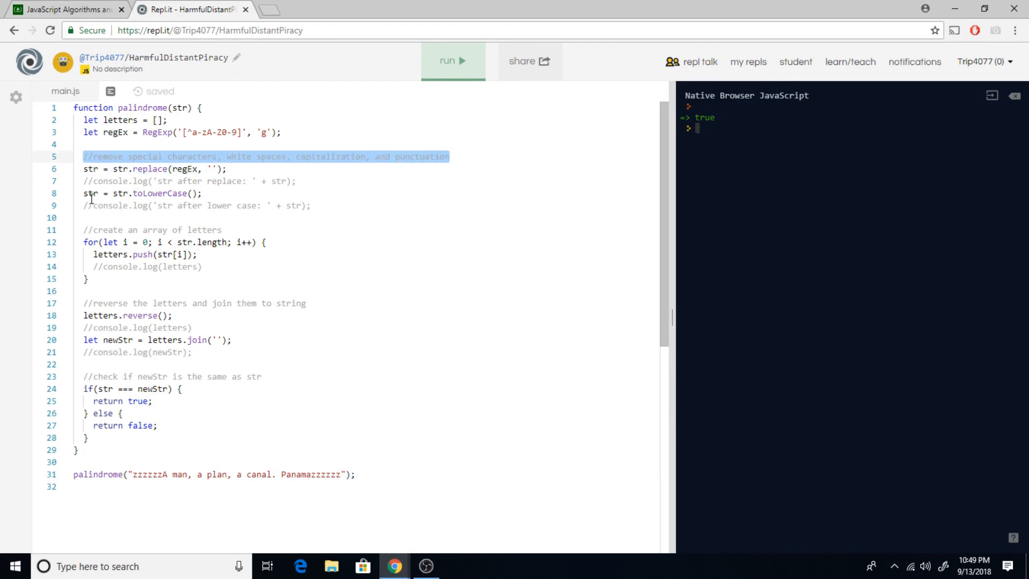
pyautogui.moveTo(83, 230); pyautogui.dragTo(223, 230)
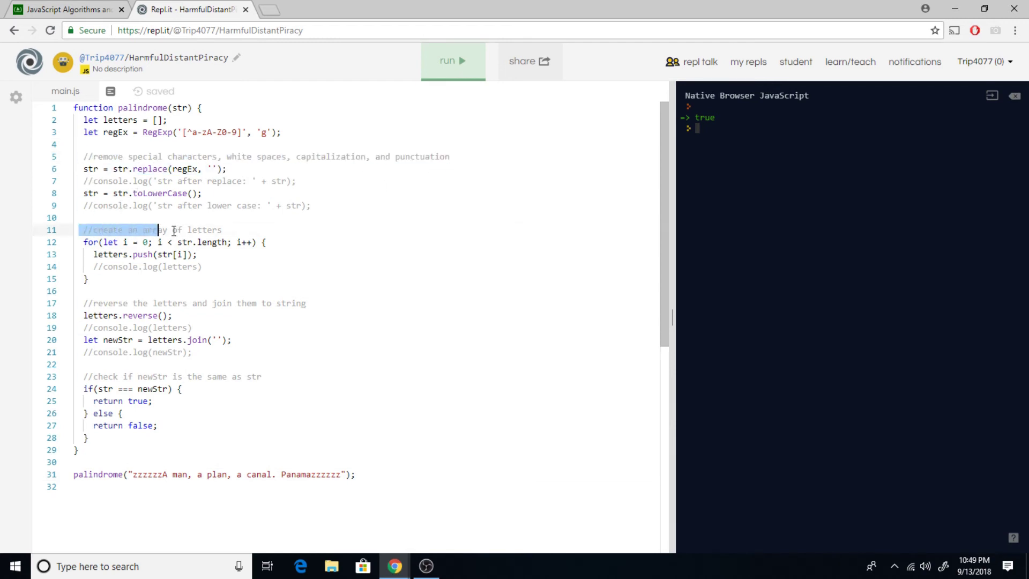
pyautogui.click(242, 229)
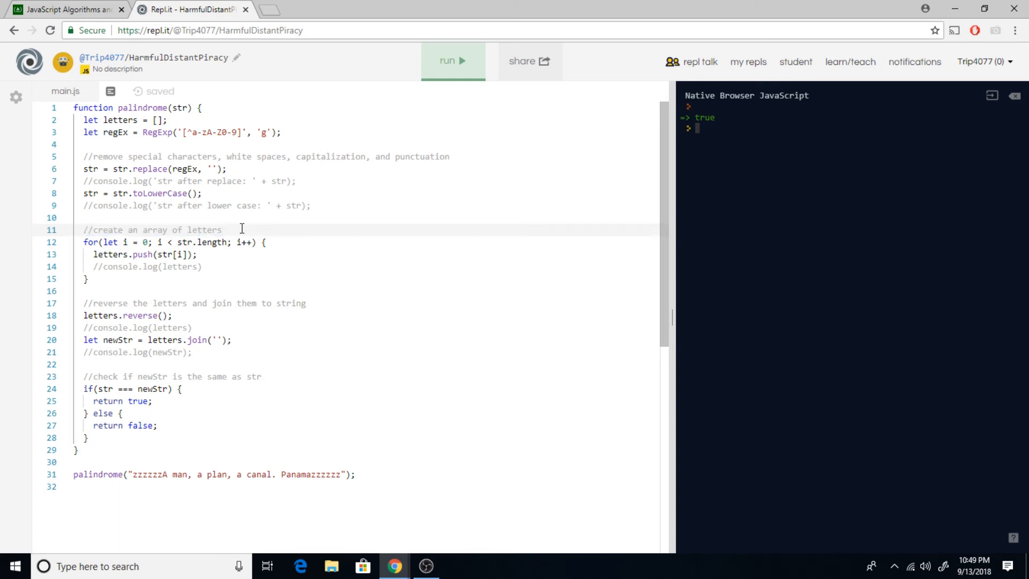
pyautogui.click(84, 242)
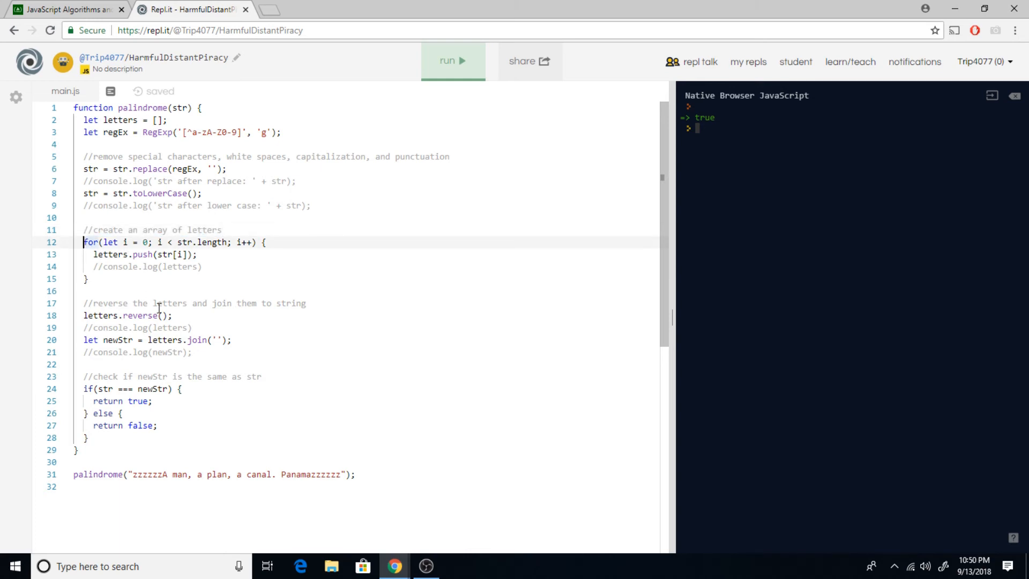
pyautogui.moveTo(84, 230); pyautogui.dragTo(228, 230)
pyautogui.click(286, 242)
pyautogui.click(170, 290)
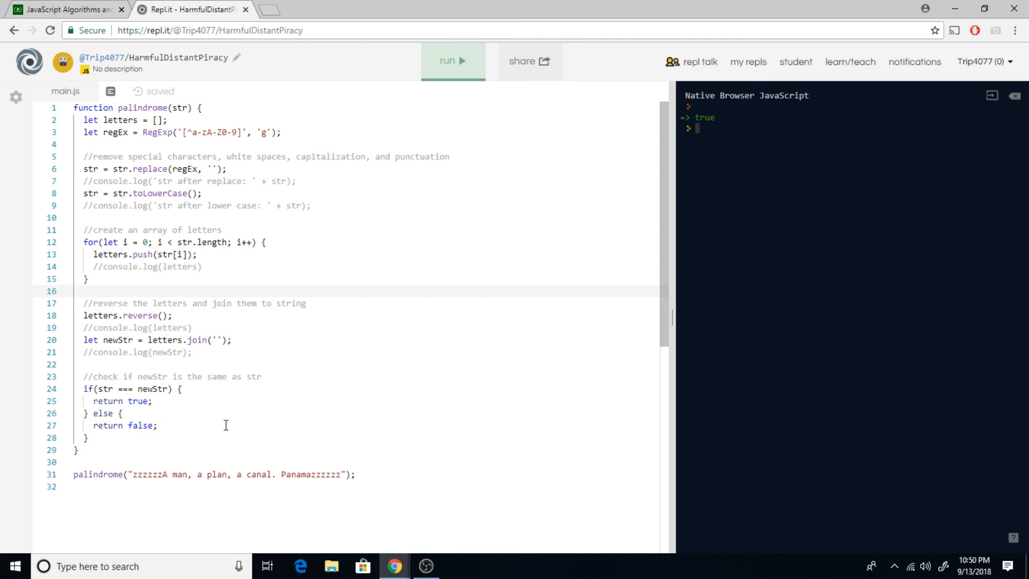
# Remove the leading and trailing z's from the test phrase and run to get true
pyautogui.click(159, 474)
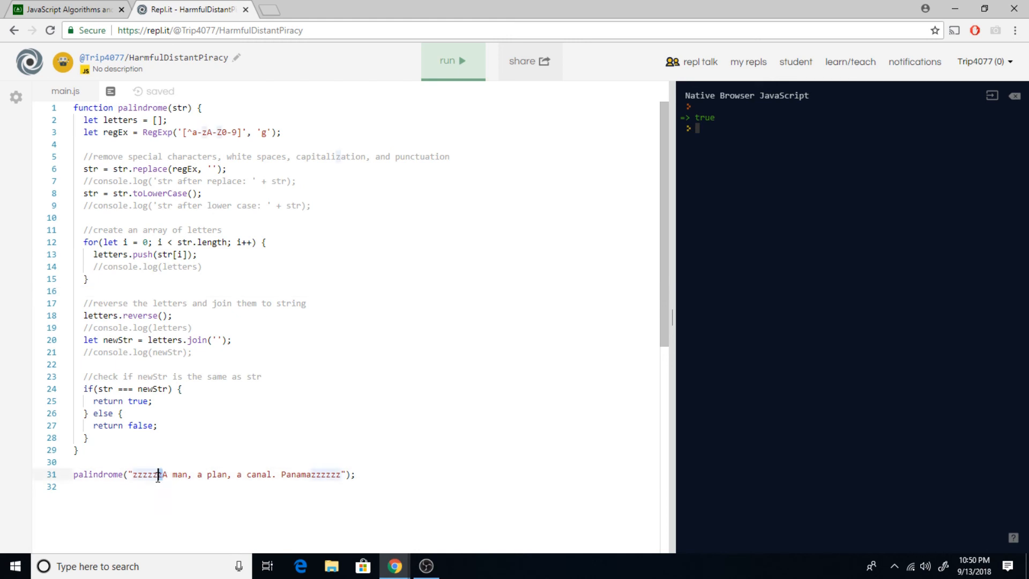
pyautogui.moveTo(161, 474); pyautogui.dragTo(133, 475)
pyautogui.press('BackSpace')
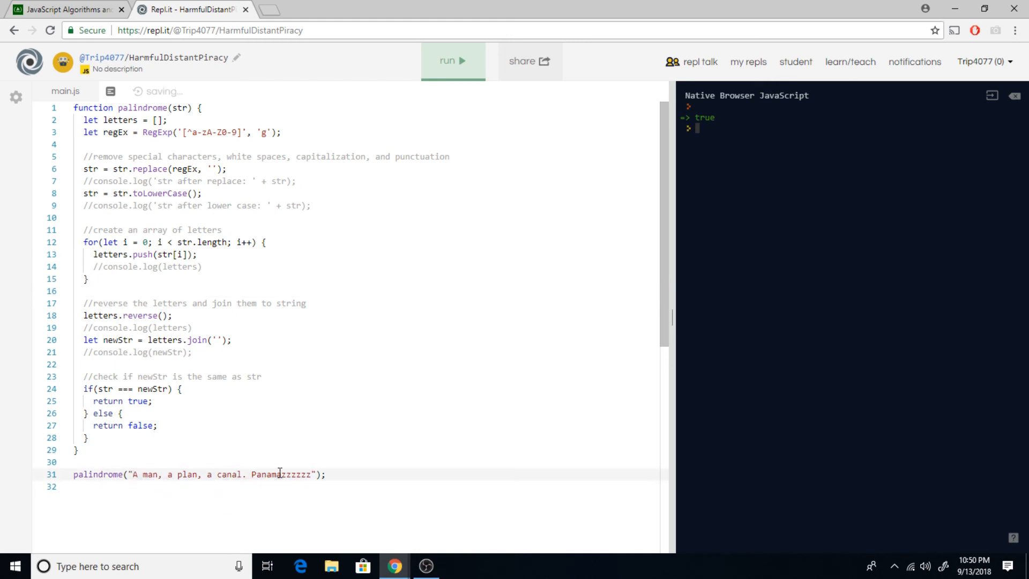
pyautogui.moveTo(280, 475); pyautogui.dragTo(312, 475)
pyautogui.press('BackSpace')
pyautogui.click(457, 64)
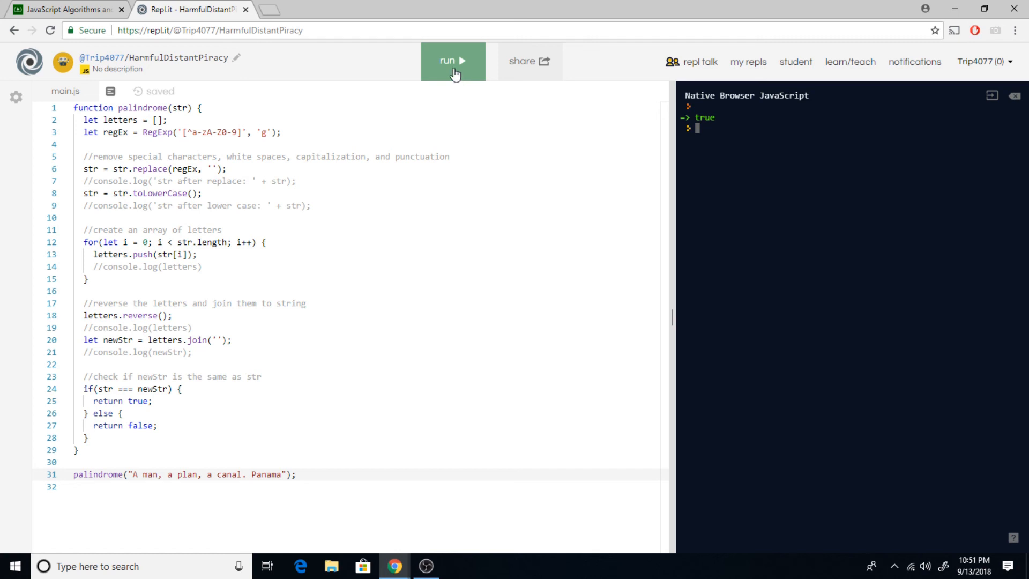
pyautogui.click(456, 71)
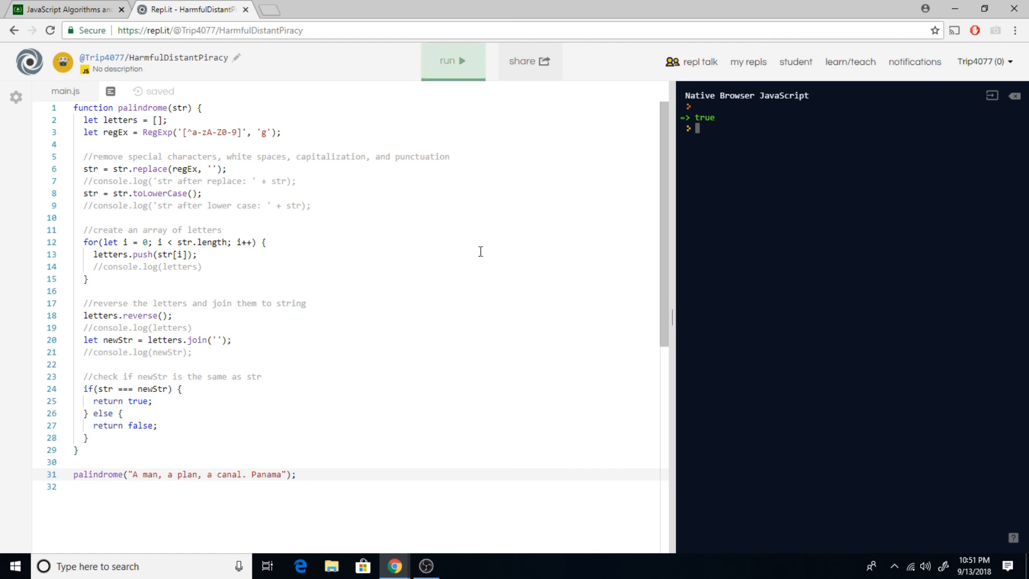